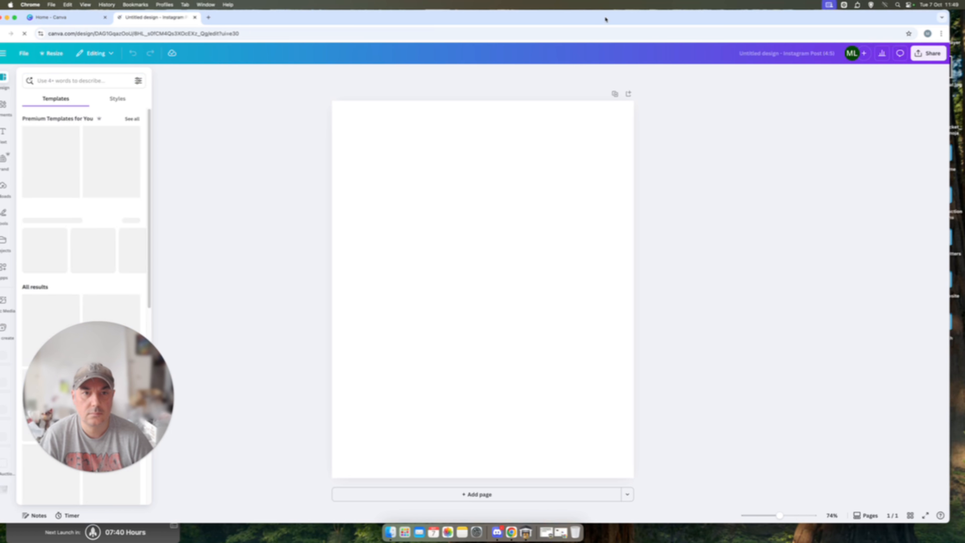
Step: Upload the images 1.jpg, 2.webp, 3.jpg and 4.webp from the Mr Hendrix folder by bringing them onto the blank design page
drag(606, 17, 208, 17)
click(619, 164)
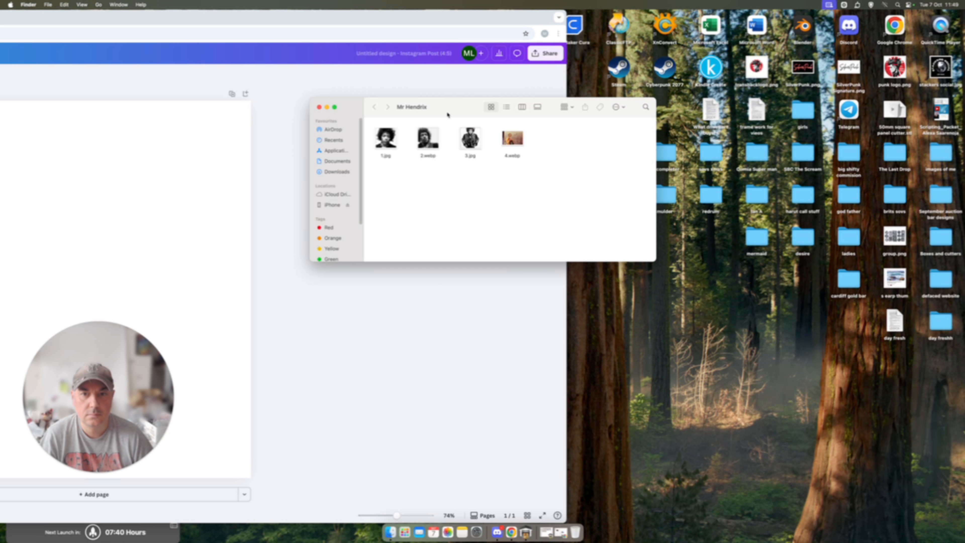
drag(448, 115, 667, 133)
drag(780, 220, 127, 208)
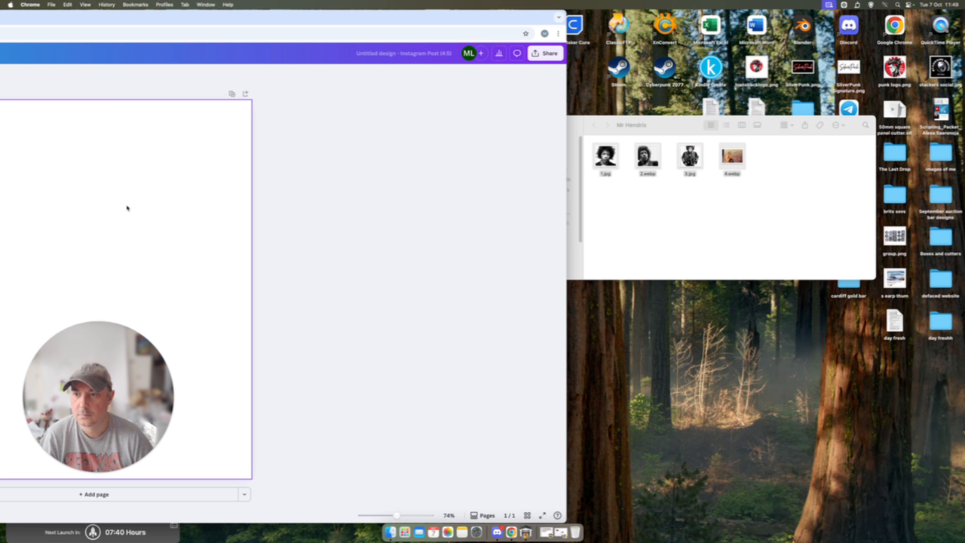
drag(190, 18, 587, 3)
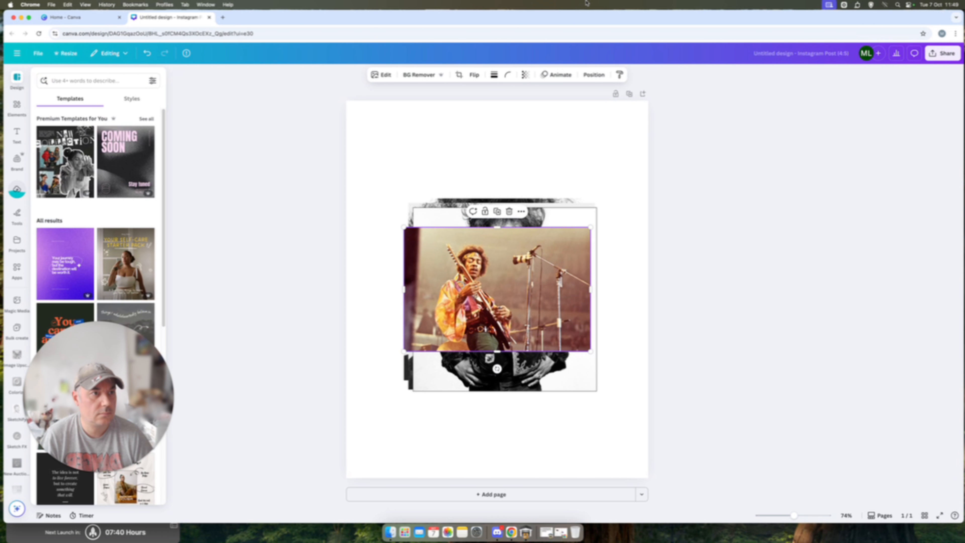
Step: Delete all four stacked images from the page so that it is blank again
click(475, 277)
key(Delete)
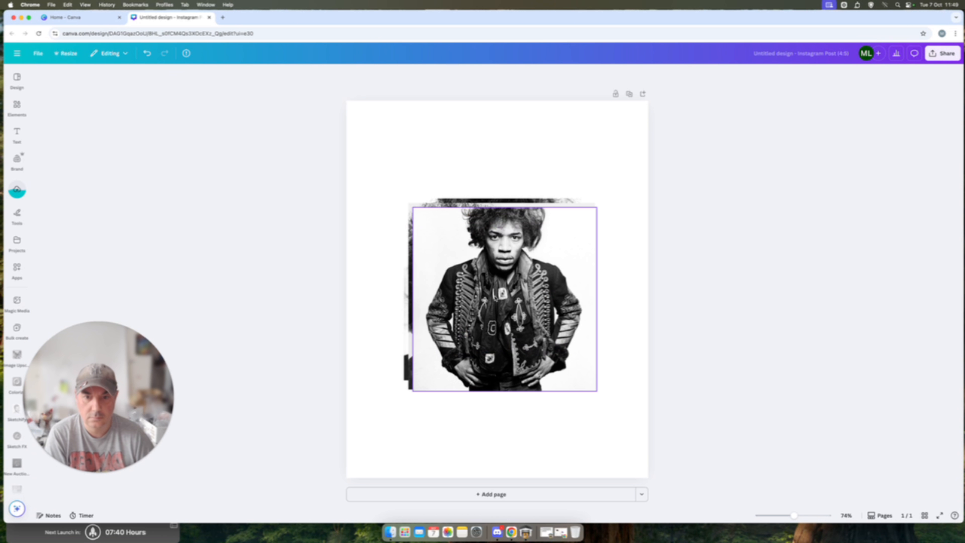
click(475, 278)
key(Delete)
click(475, 278)
key(Delete)
click(476, 278)
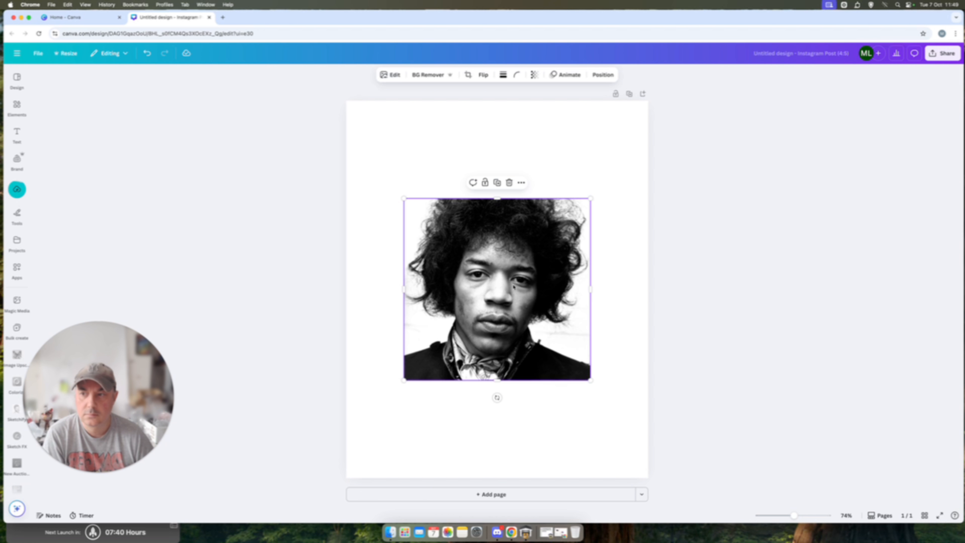
key(Delete)
key(super+Tab)
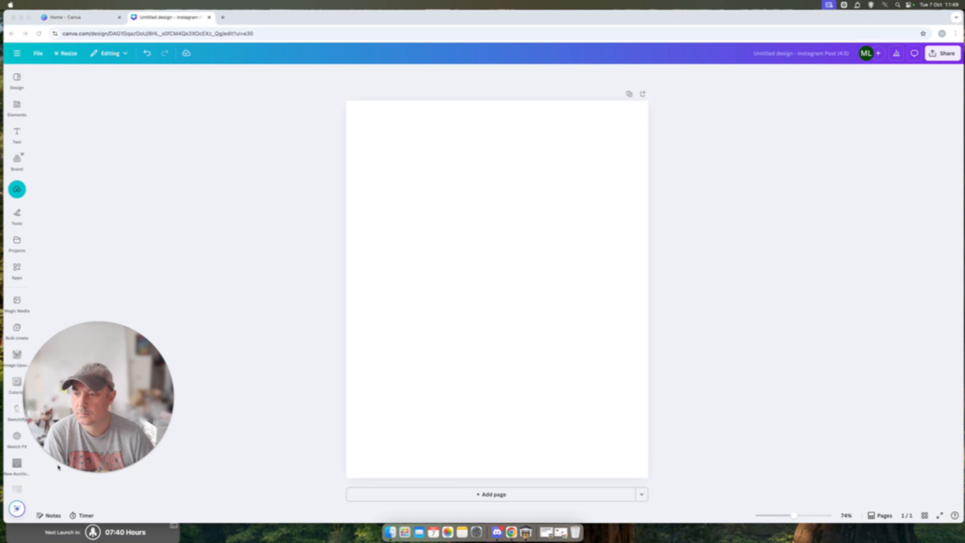
Step: Place the uploaded black-and-white photo with the embroidered jacket on the page and enlarge it to about 1,080 by 1,380 to fill the page
click(21, 188)
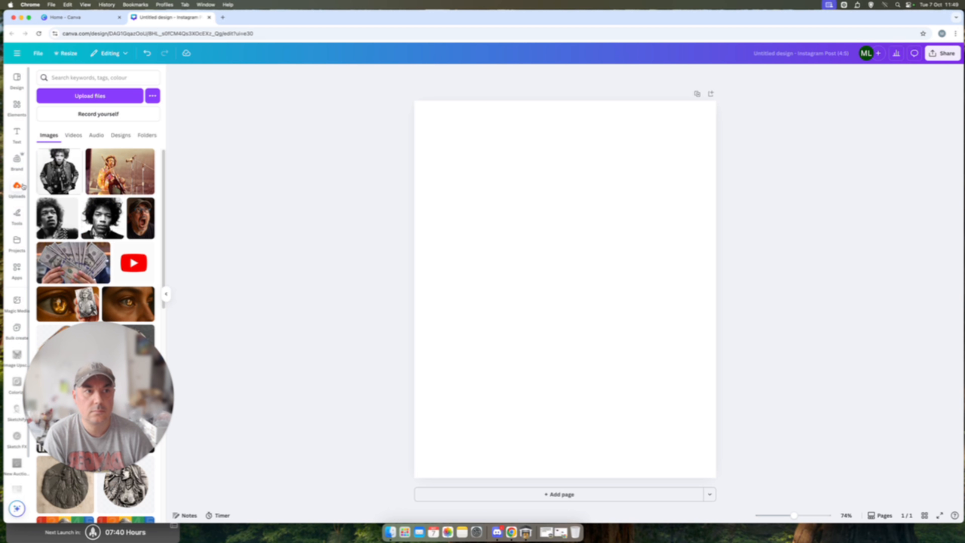
click(56, 183)
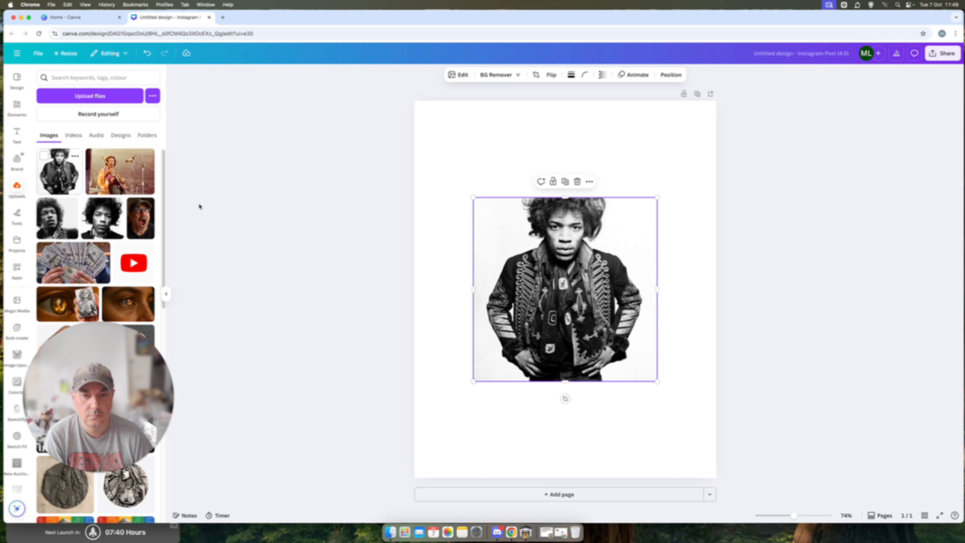
drag(562, 293, 528, 197)
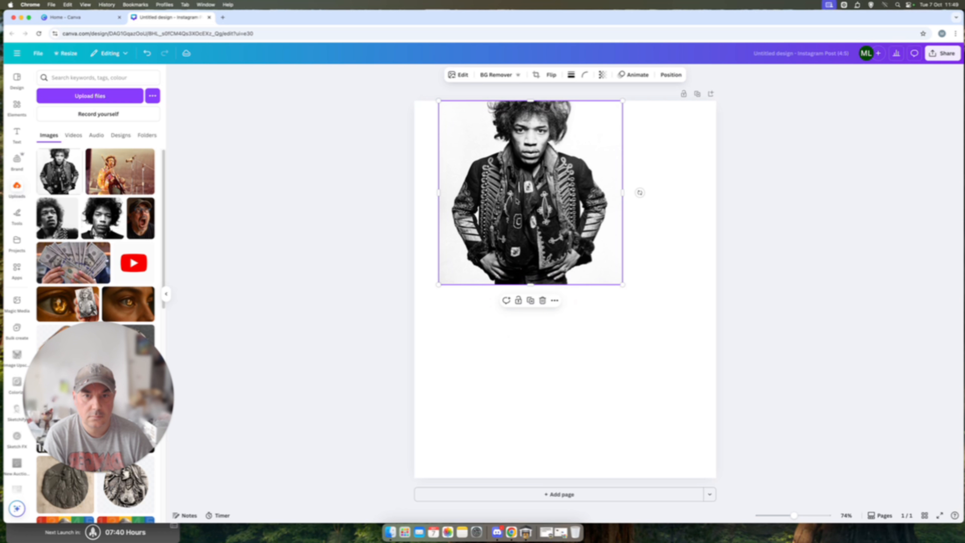
drag(628, 288, 580, 288)
drag(692, 378, 716, 402)
drag(574, 403, 567, 478)
drag(575, 331, 576, 339)
drag(565, 109, 566, 101)
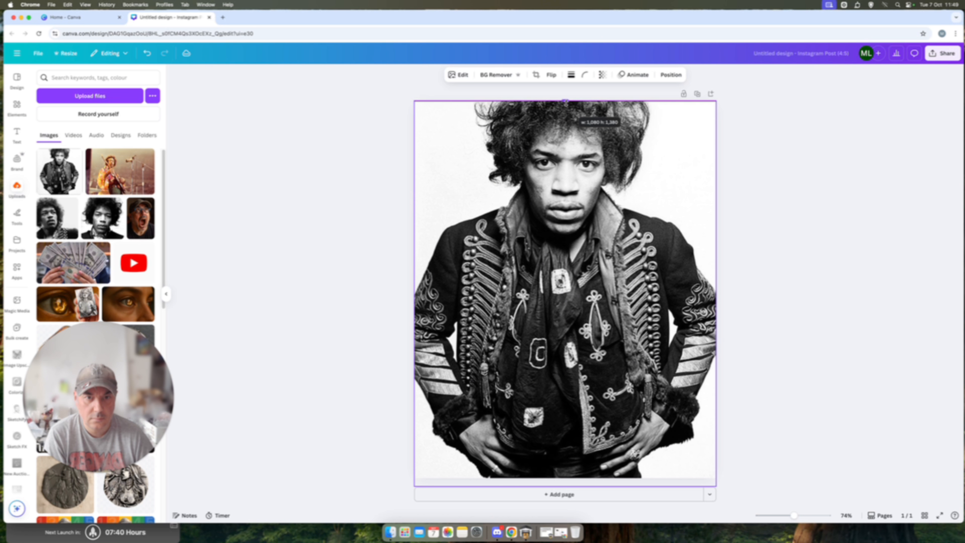
click(808, 265)
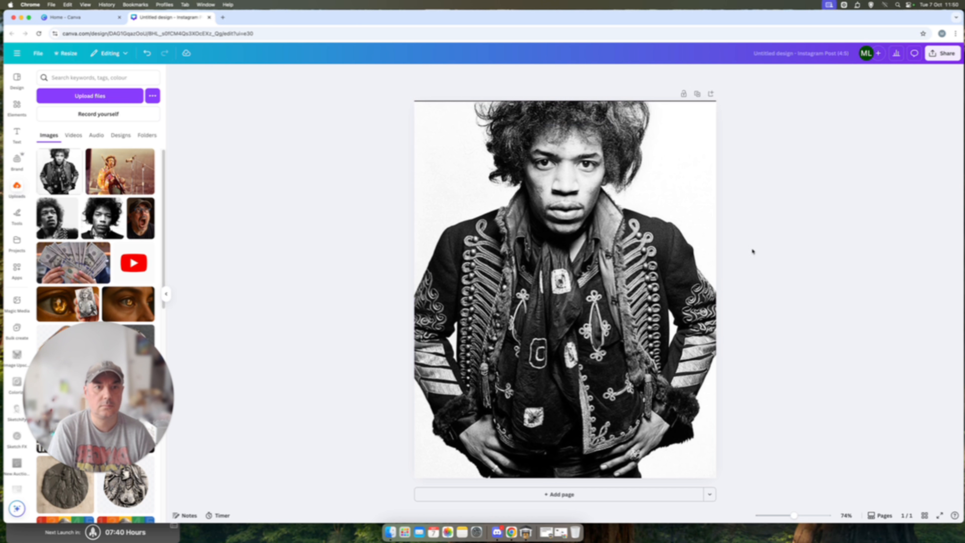
Step: Extend the jacket photo's upper edge slightly beyond the page to cover the thin gap there
click(561, 102)
drag(562, 100, 564, 97)
click(833, 243)
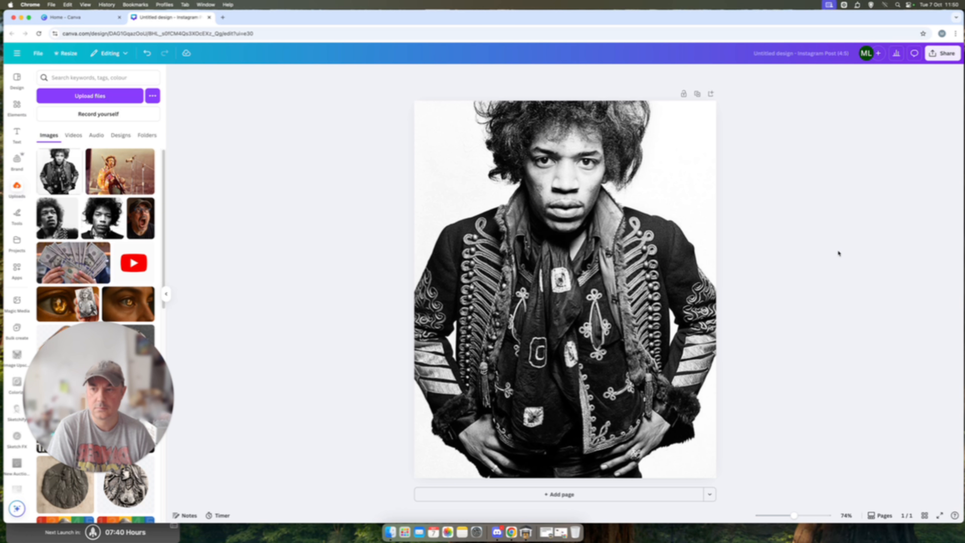
Step: Scale the jacket photo down to within the page's width and rest it on the page's lower edge, with white space above the head
click(629, 251)
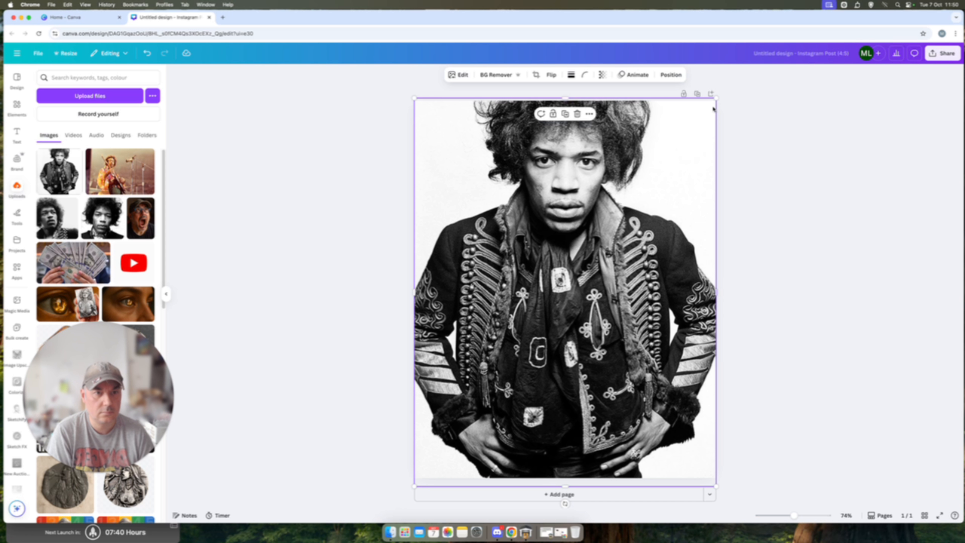
drag(715, 99, 702, 115)
drag(703, 303, 717, 303)
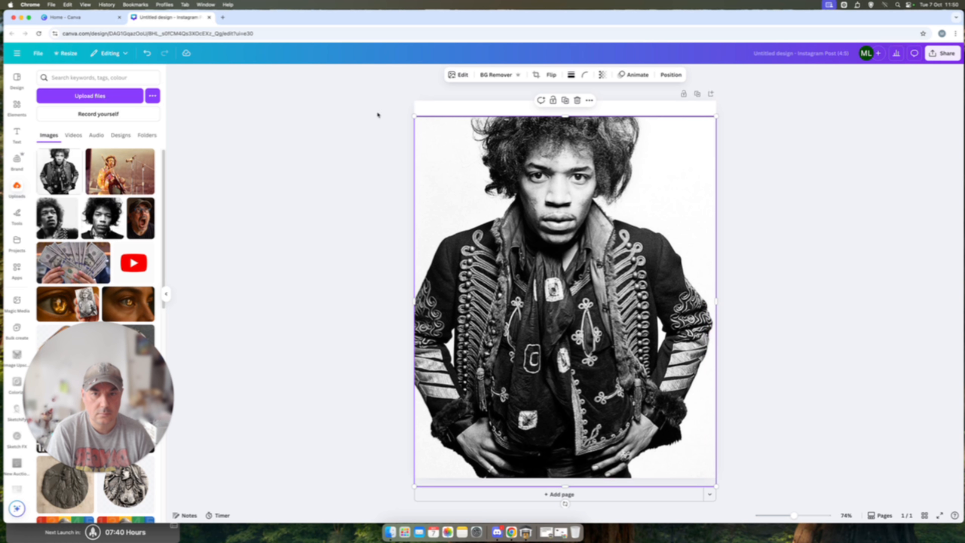
drag(418, 119, 426, 115)
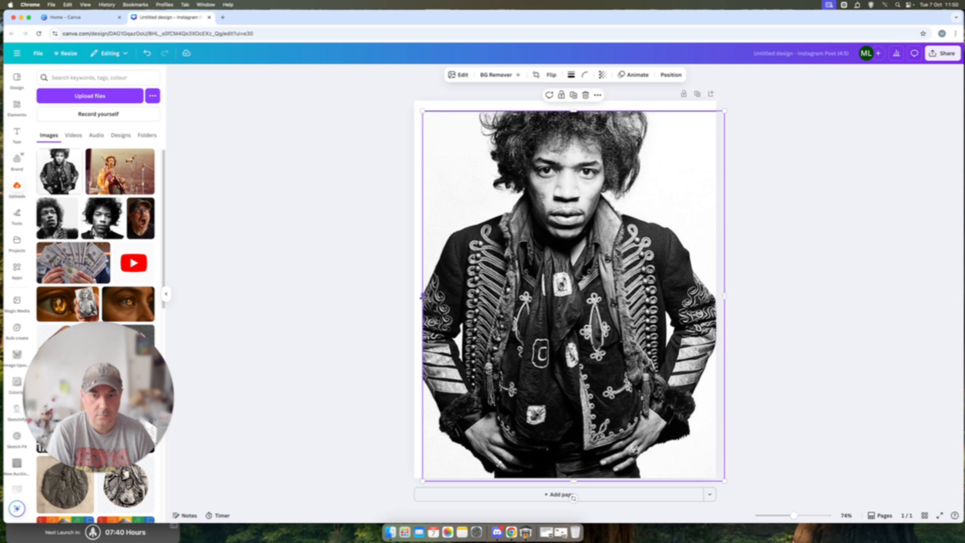
drag(422, 296, 411, 296)
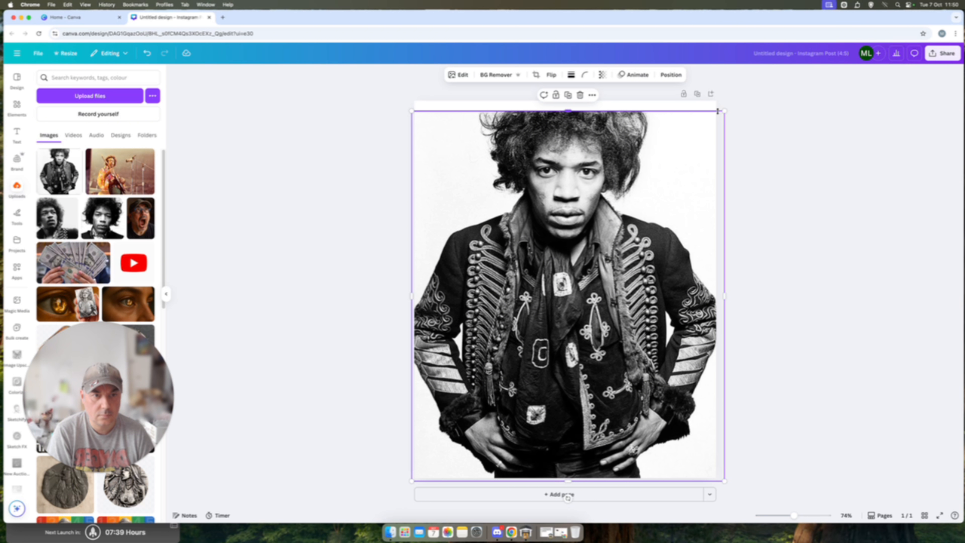
drag(724, 111, 698, 141)
drag(530, 222, 544, 218)
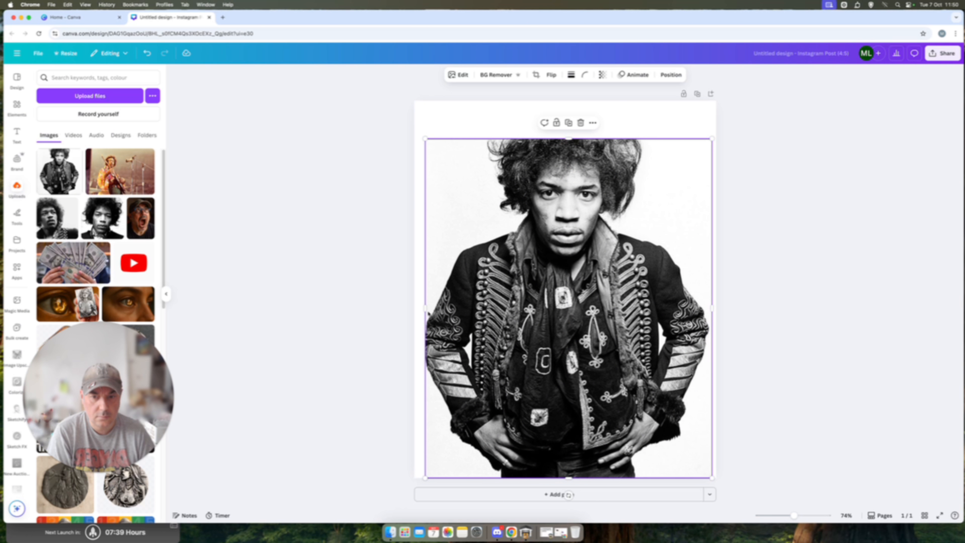
Step: Widen the jacket photo beyond both sides of the page and raise its upper edge slightly, keeping a white strip above the head
drag(426, 308, 395, 308)
drag(713, 308, 740, 308)
drag(568, 138, 567, 130)
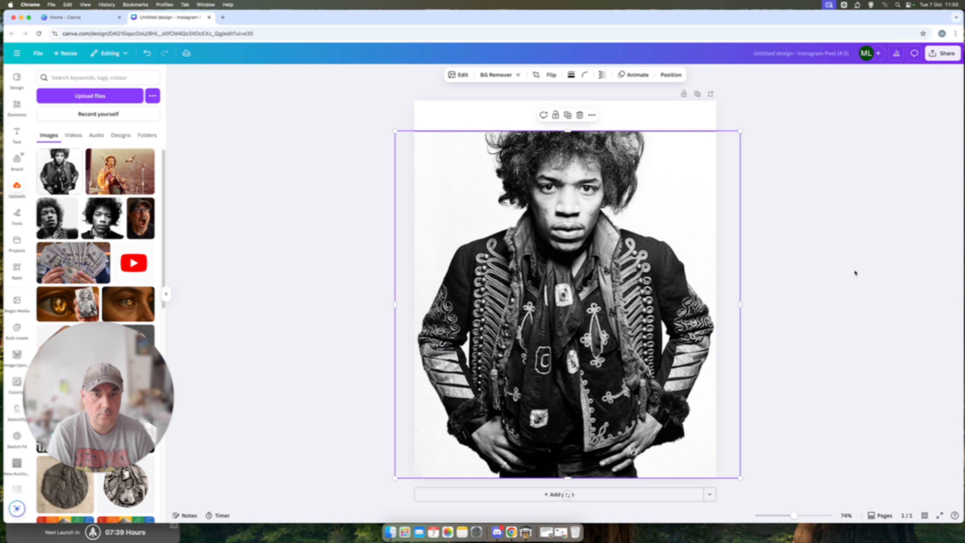
click(855, 272)
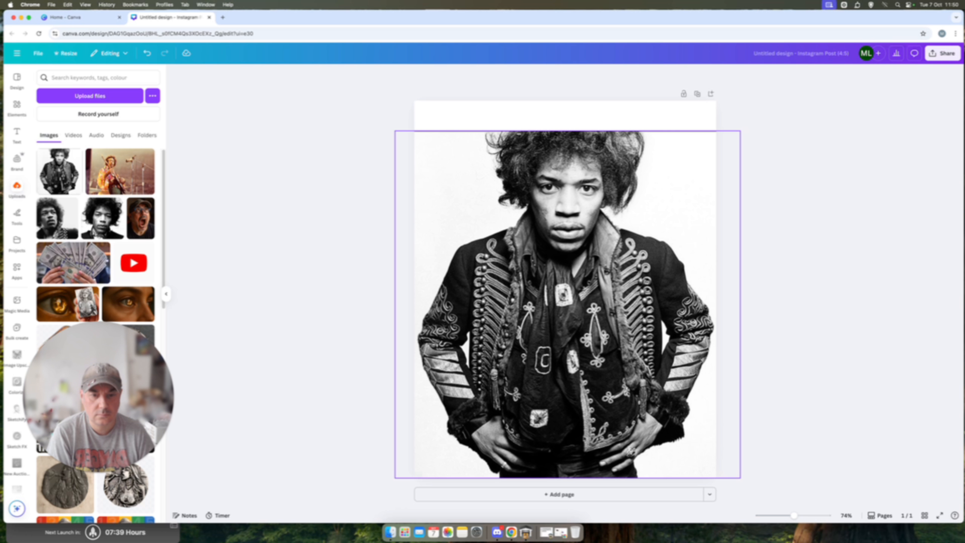
Step: Add a second page and place the uploaded black-and-white portrait looking upward on it, scaled to the full page width
click(556, 495)
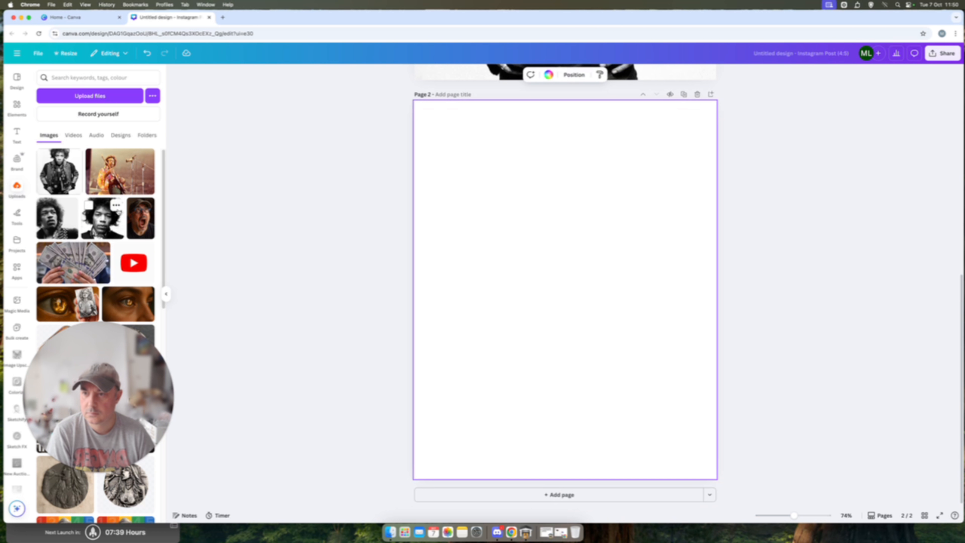
click(50, 222)
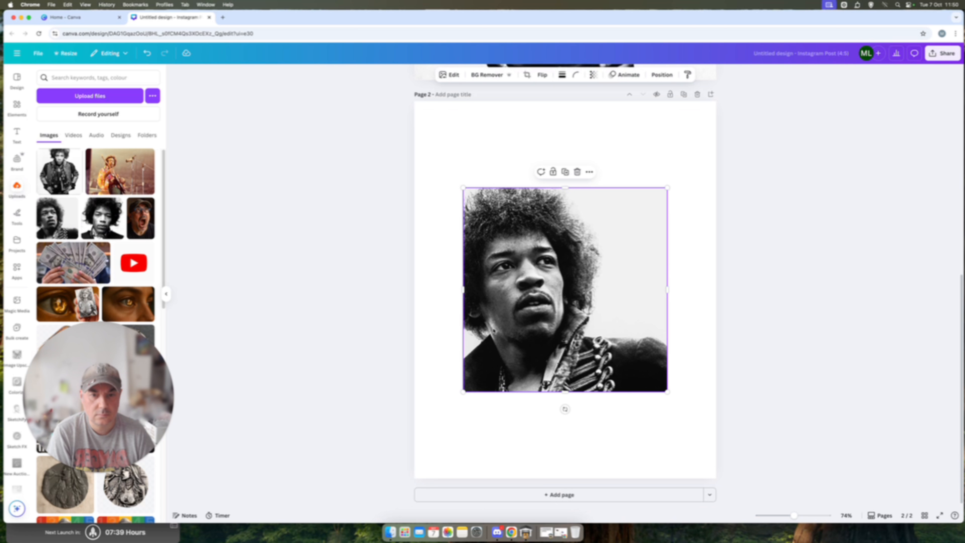
drag(513, 327, 464, 271)
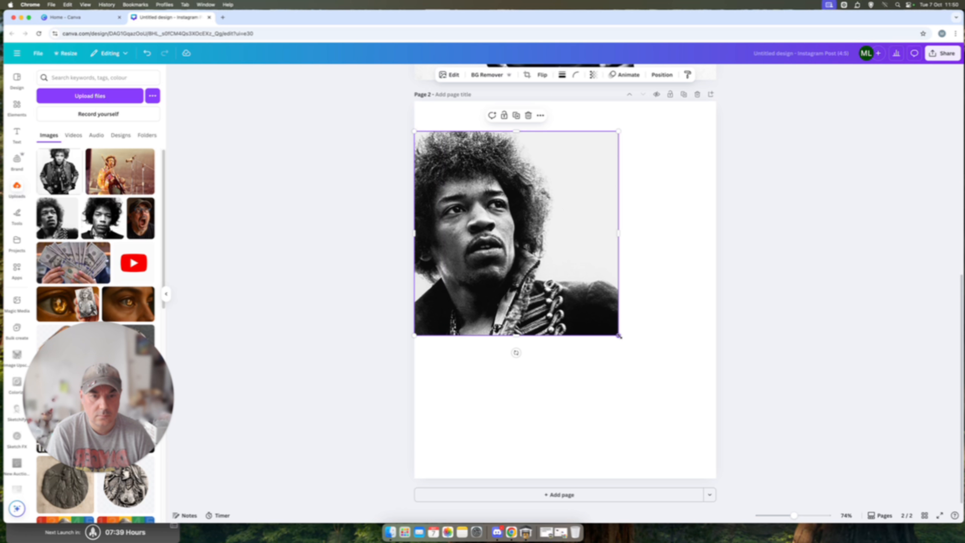
drag(619, 336, 718, 435)
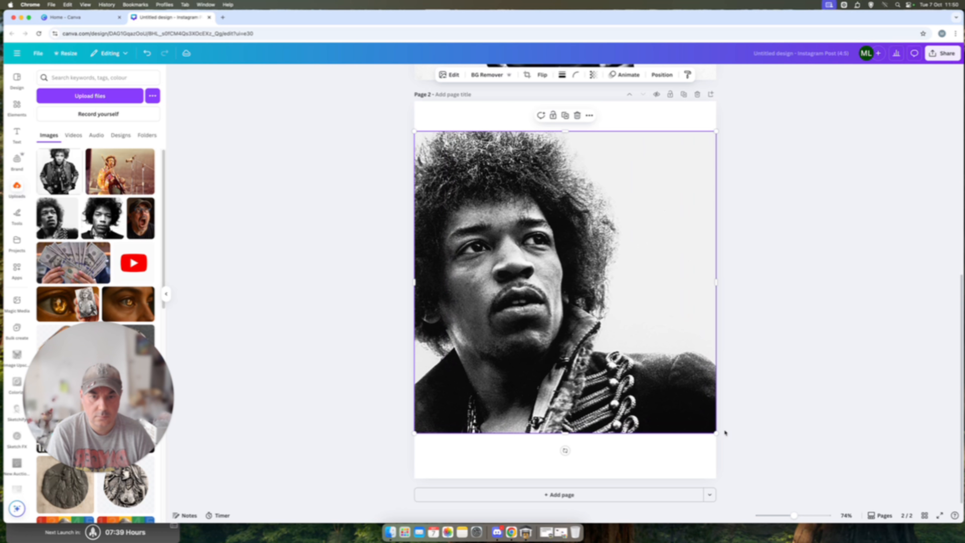
click(754, 417)
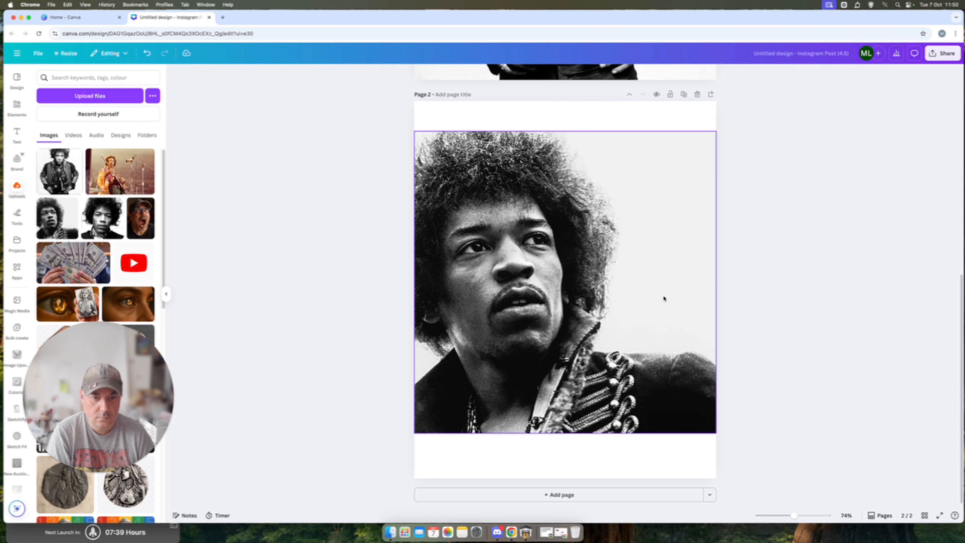
Step: Add a third page and place the uploaded front-facing black-and-white close-up on it, scaled to the full page width
click(557, 495)
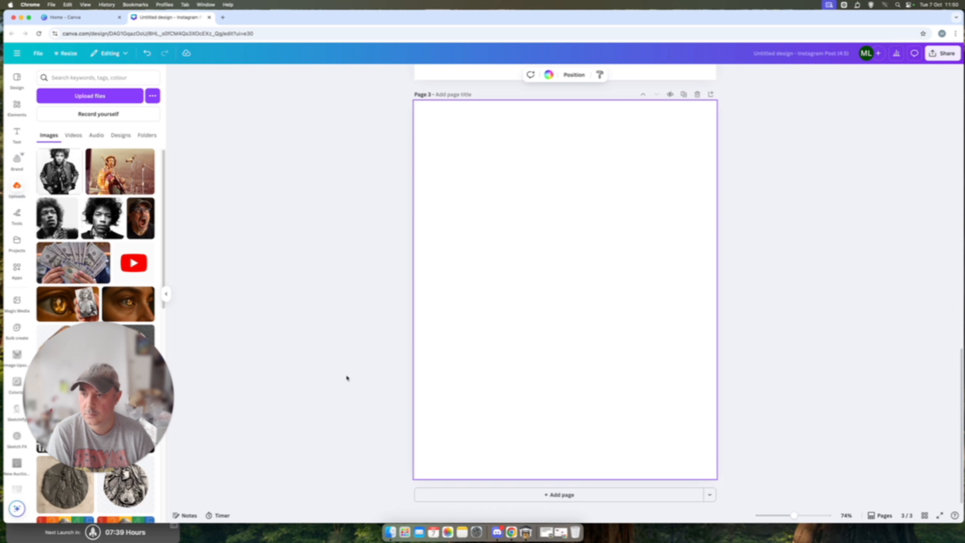
click(102, 218)
drag(544, 298, 493, 240)
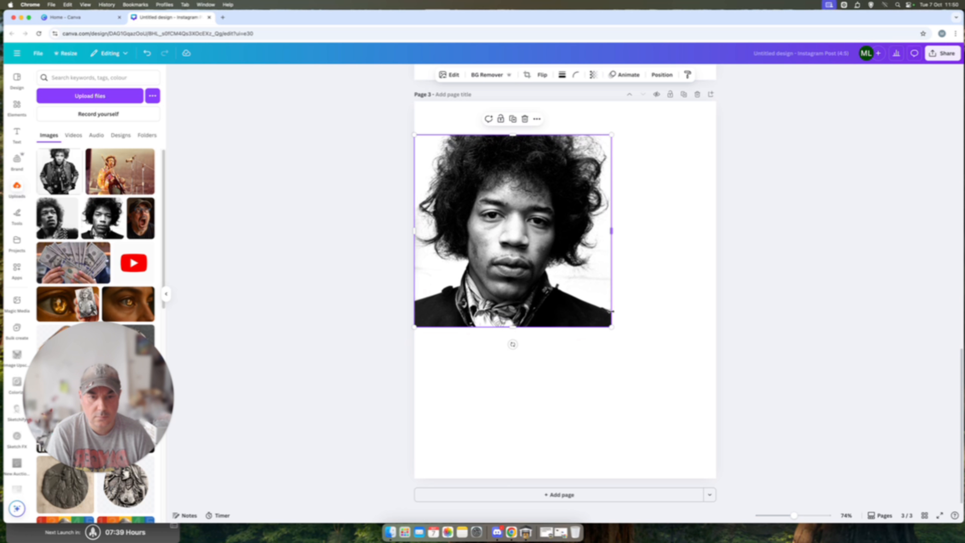
drag(612, 326, 722, 426)
click(797, 407)
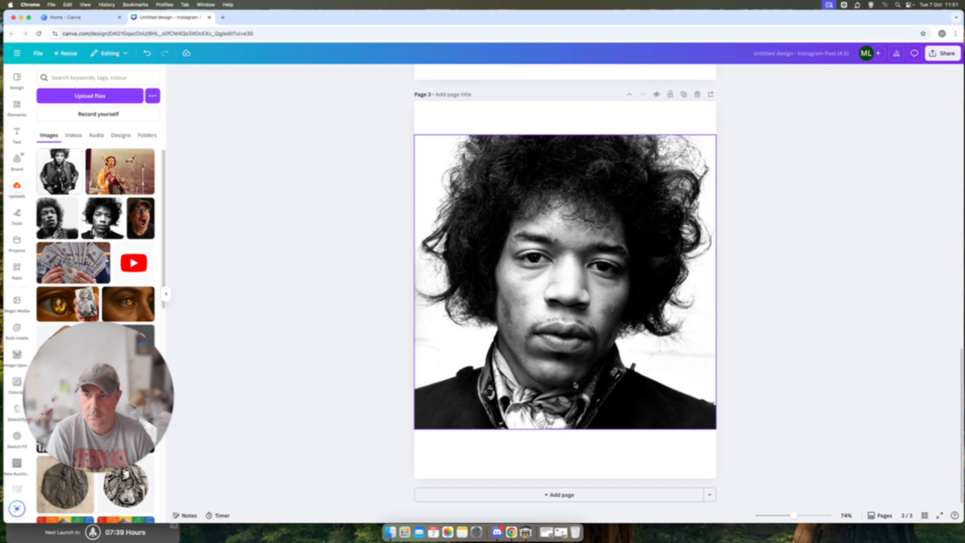
Step: Add a fourth page with the colour stage photo, enlarged past the page's left edge and trimmed along its upper edge
click(558, 494)
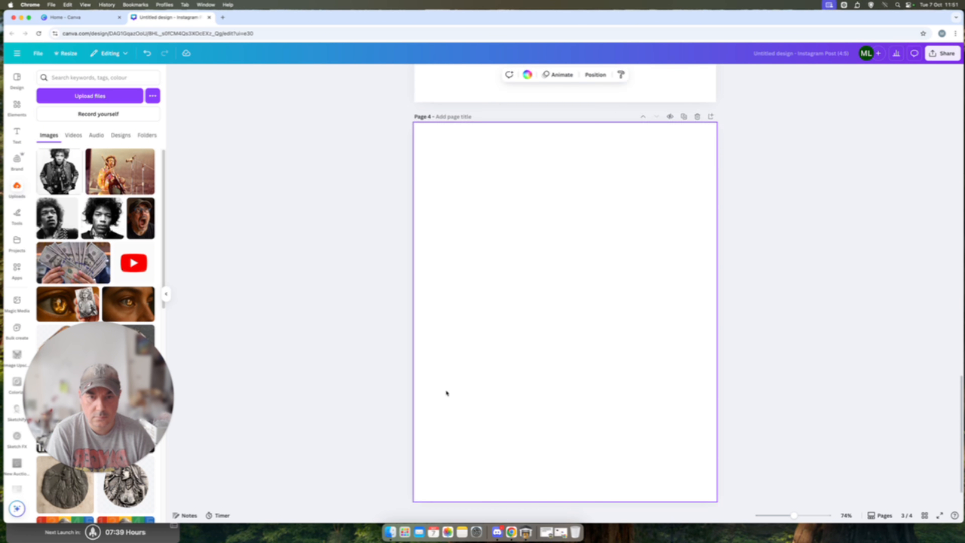
click(134, 179)
drag(564, 289, 494, 265)
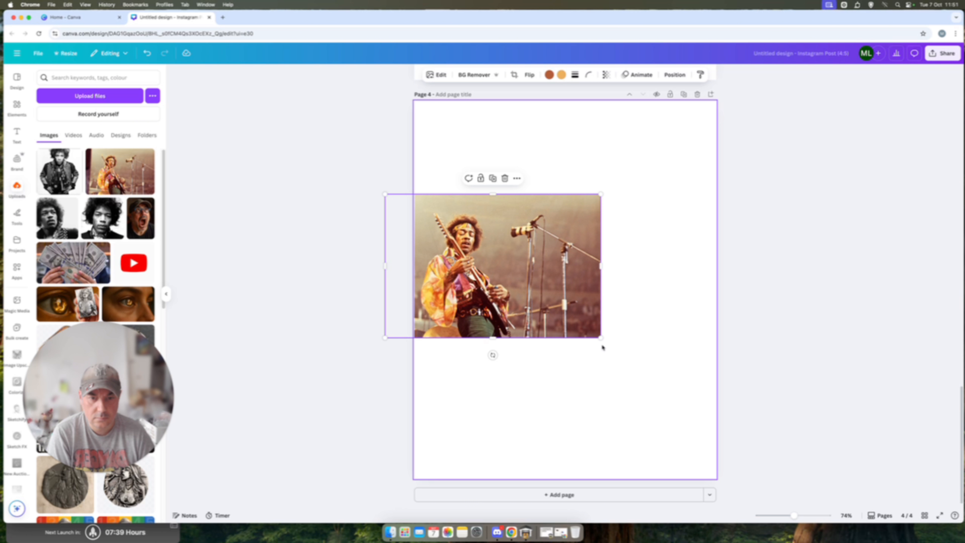
drag(601, 338, 700, 435)
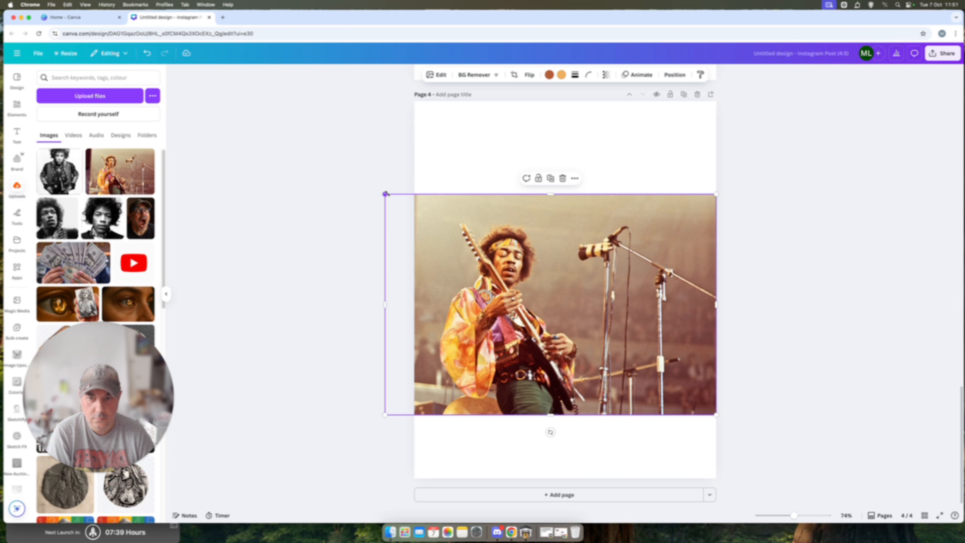
drag(385, 194, 360, 177)
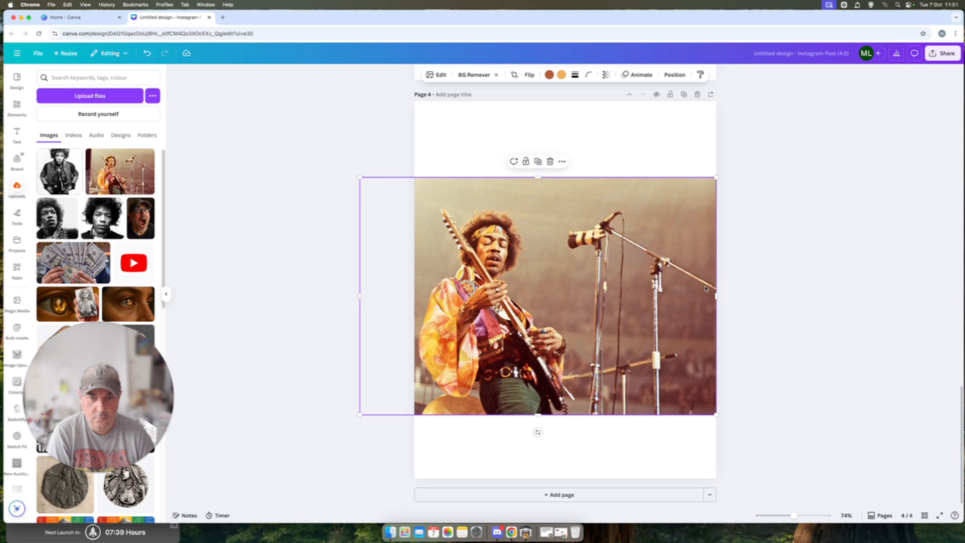
drag(537, 177, 540, 200)
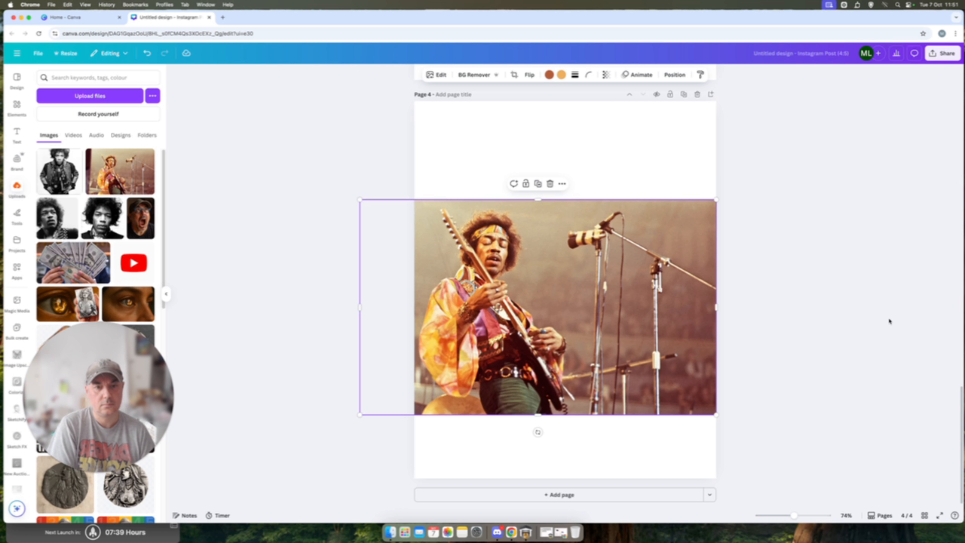
click(889, 319)
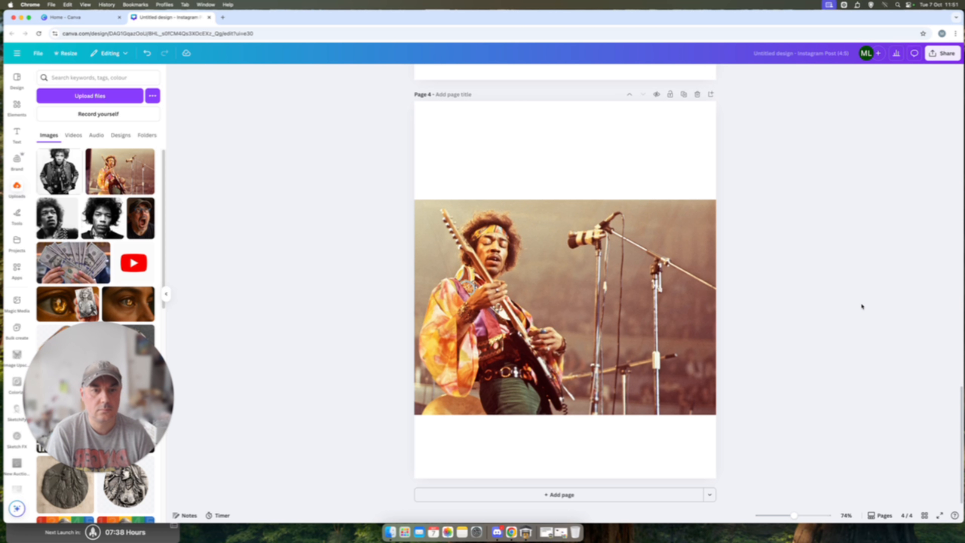
Step: Upscale the page 1 jacket photo at 8x with Image Upscaler and replace the original in the design
scroll(863, 310, up, 20)
scroll(864, 315, up, 3)
click(620, 220)
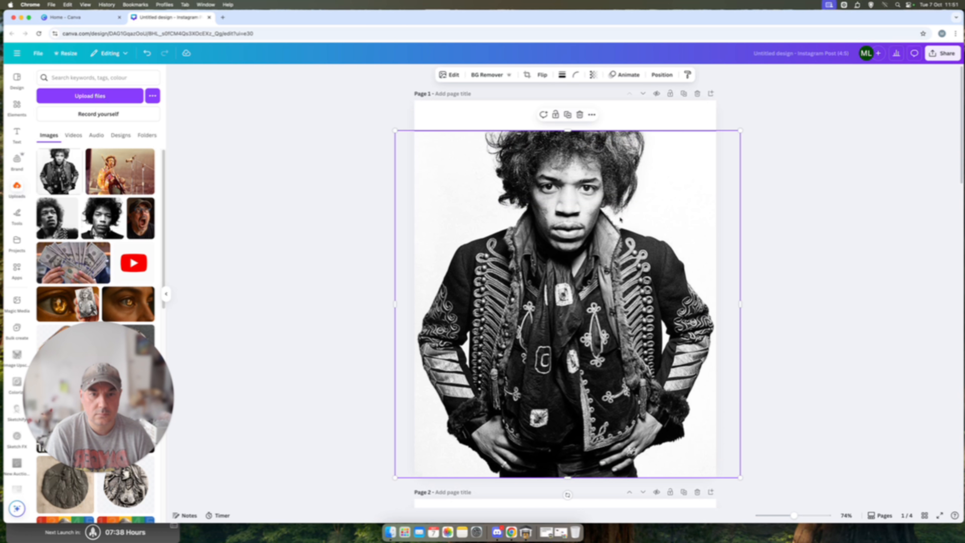
scroll(17, 380, down, 2)
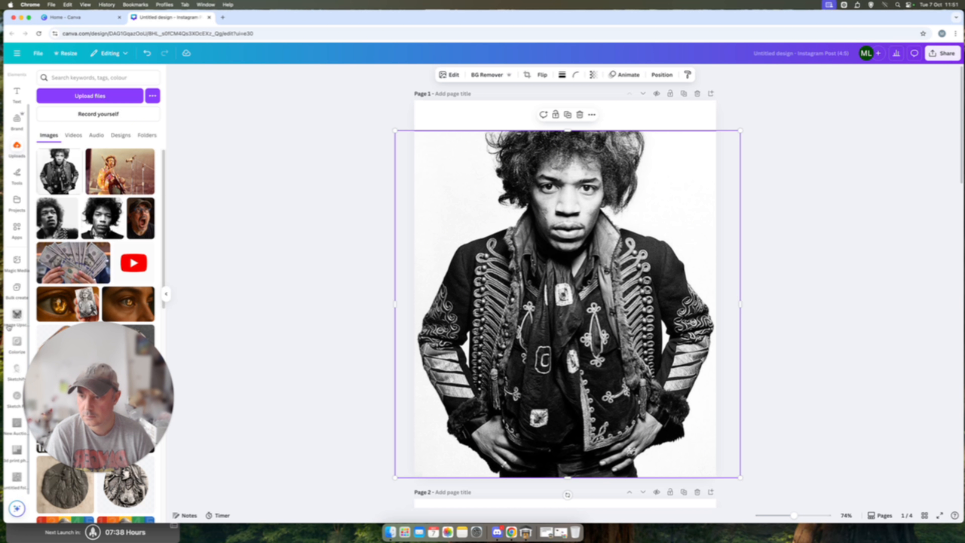
click(17, 314)
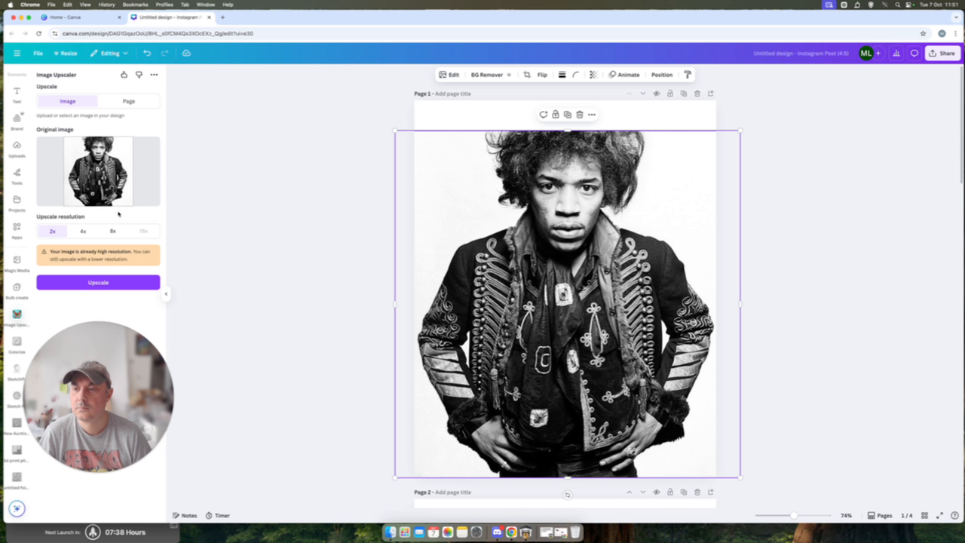
click(112, 230)
click(111, 283)
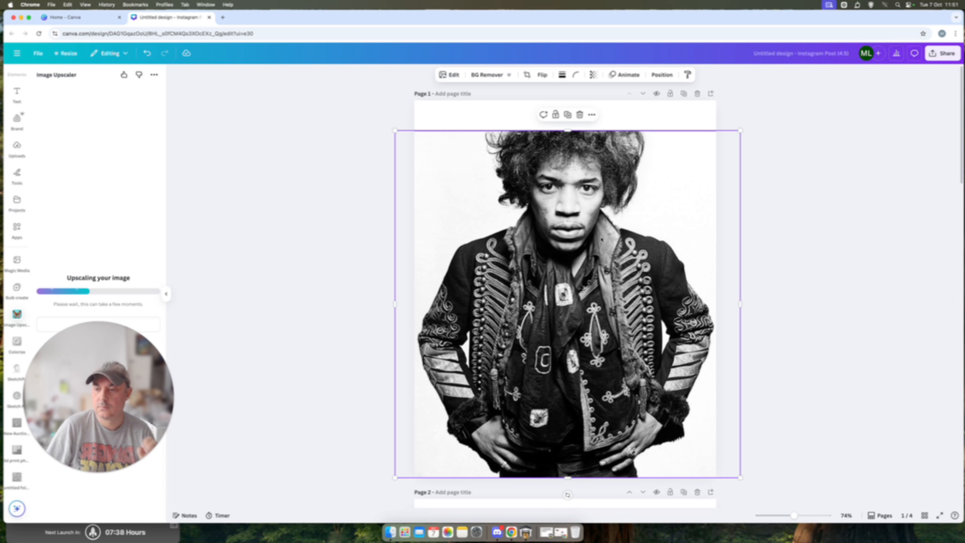
drag(79, 343, 96, 382)
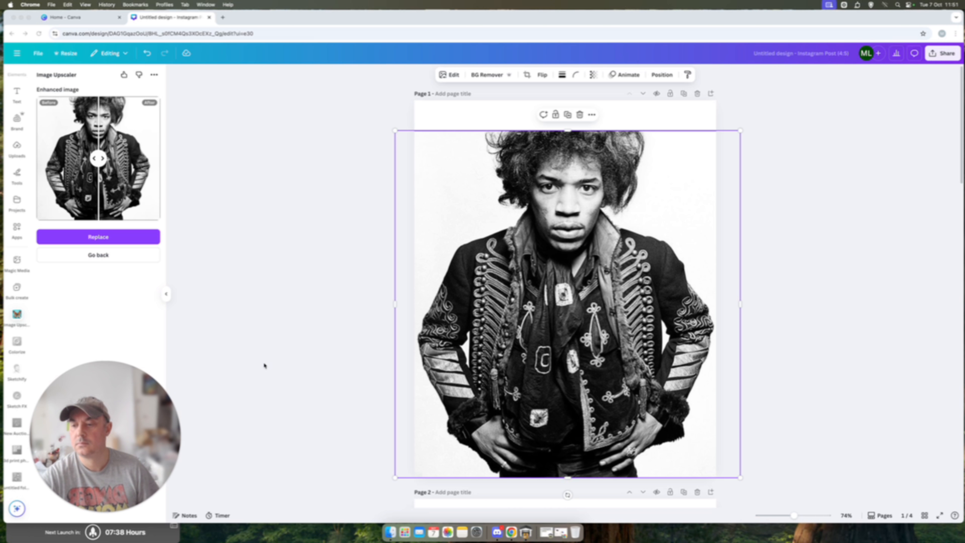
click(90, 236)
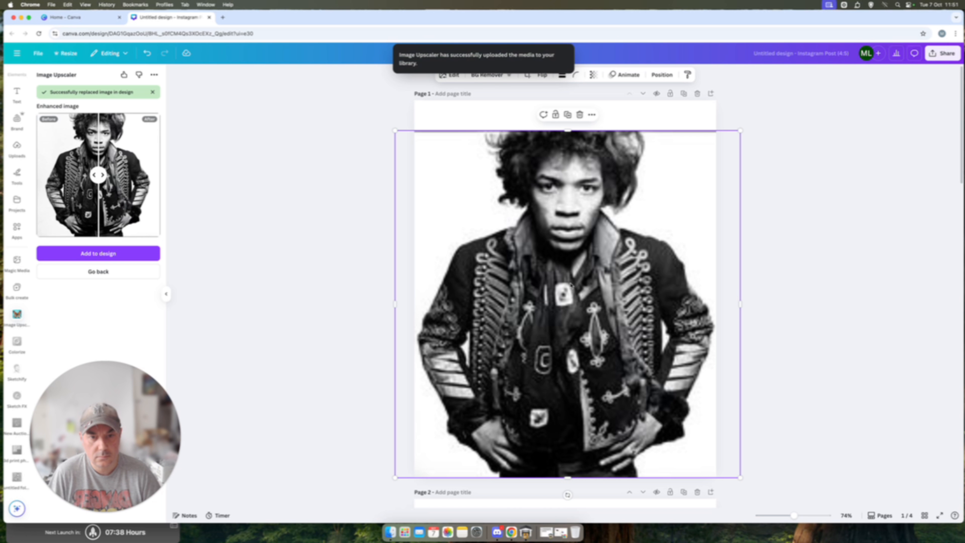
click(801, 262)
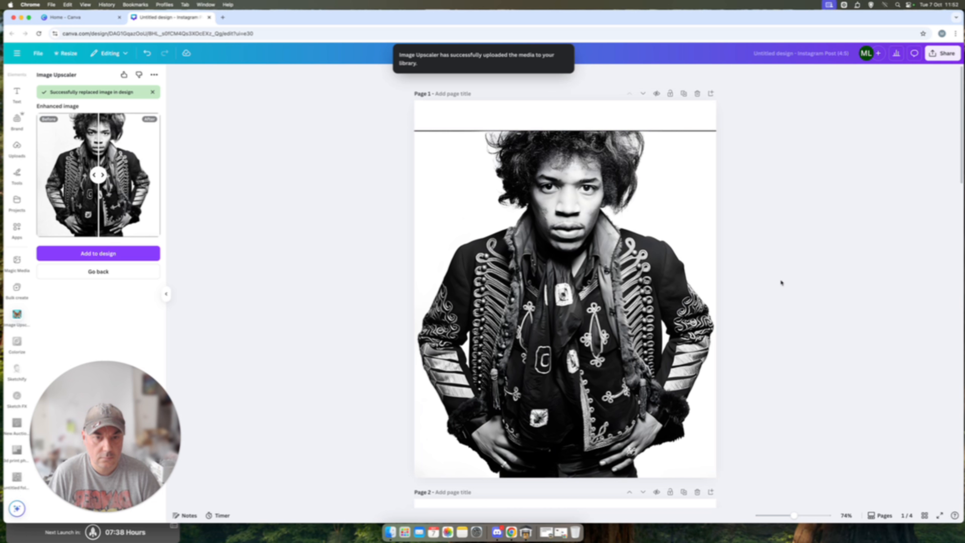
Step: Upscale the page 2 portrait looking upward at 8x and replace the original with the enhanced version
scroll(781, 281, down, 10)
click(567, 241)
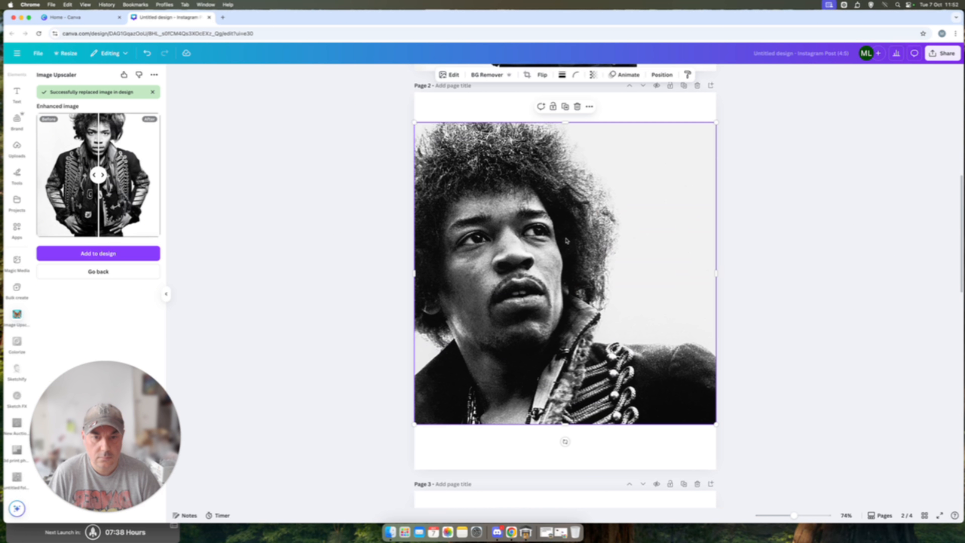
click(93, 275)
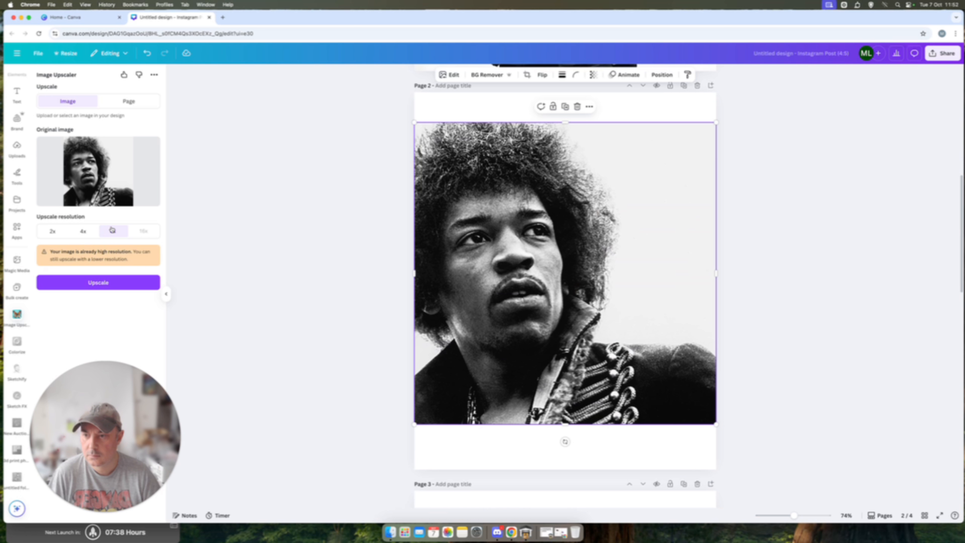
click(98, 283)
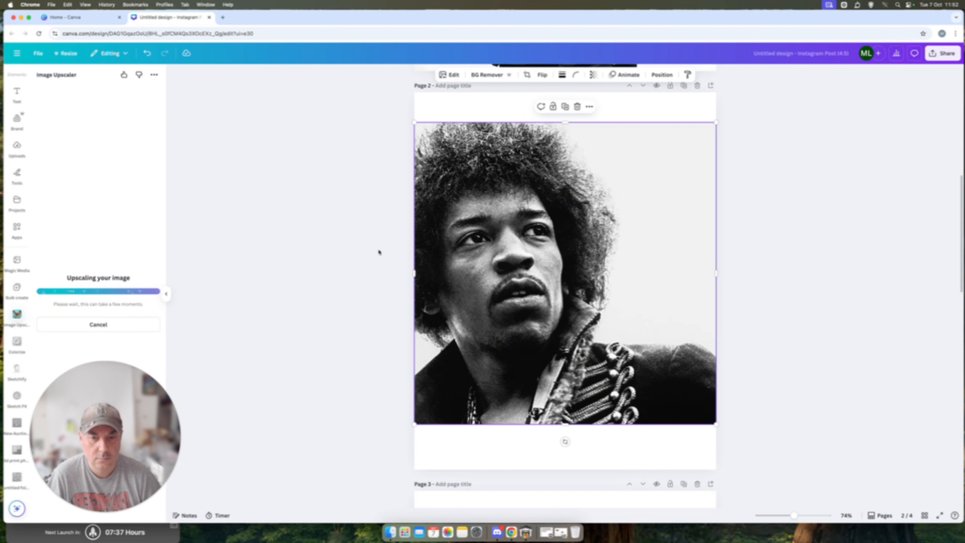
click(136, 238)
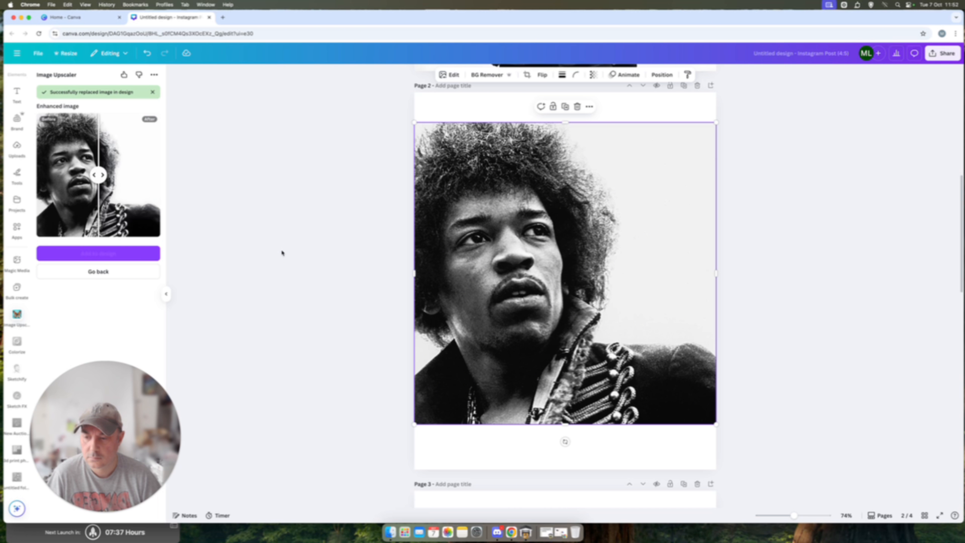
click(361, 232)
Step: Upscale the front-facing close-up on page 3 at 8x and swap the enhanced version into the design
scroll(371, 232, up, 10)
scroll(374, 235, down, 12)
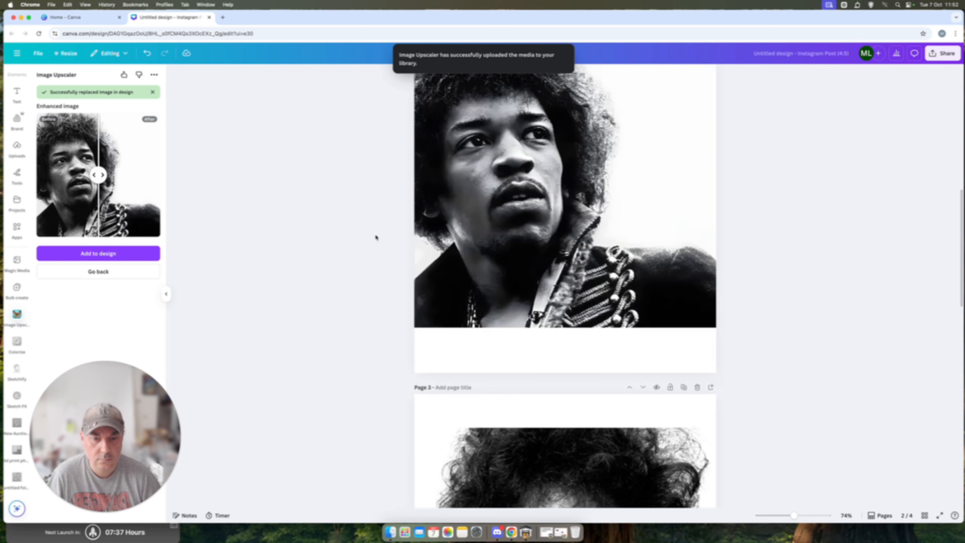
scroll(377, 237, down, 12)
scroll(380, 237, up, 4)
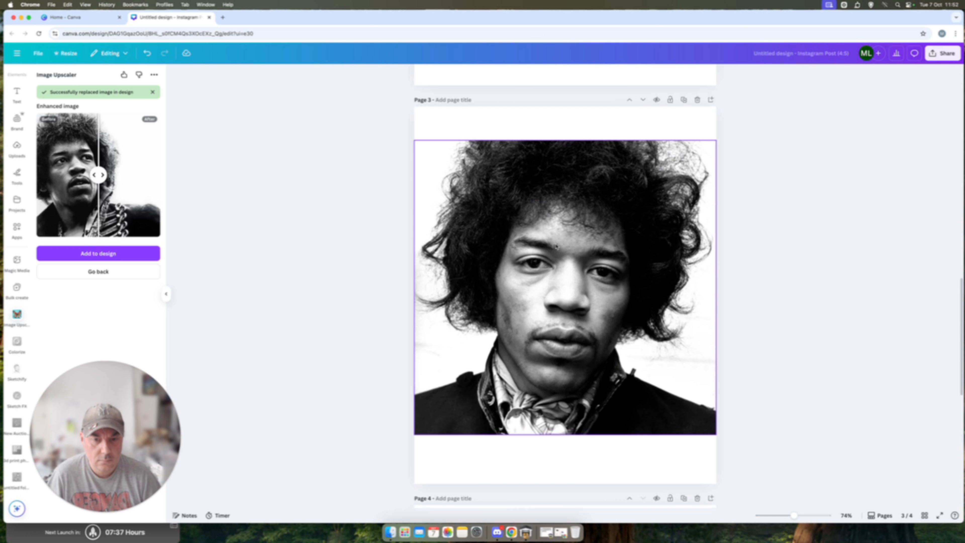
click(556, 246)
click(100, 272)
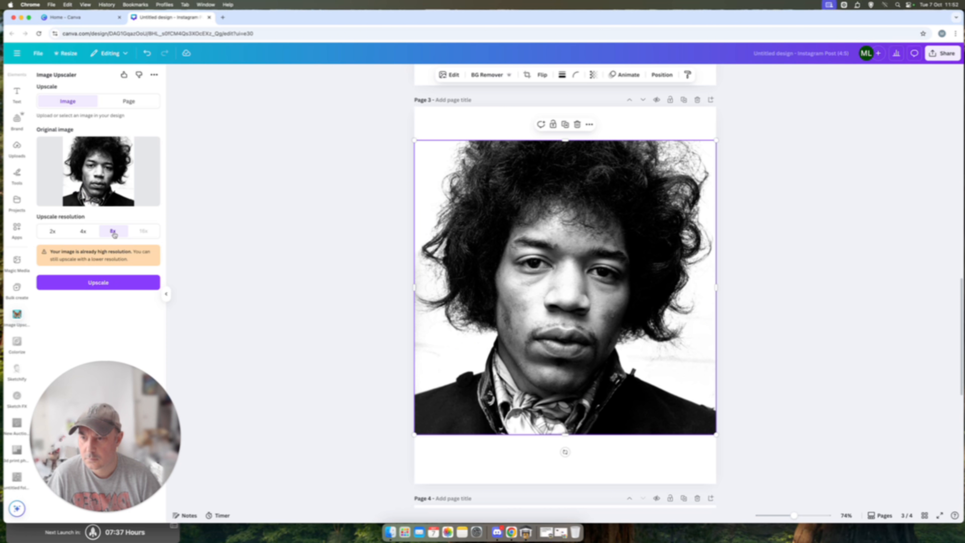
click(102, 283)
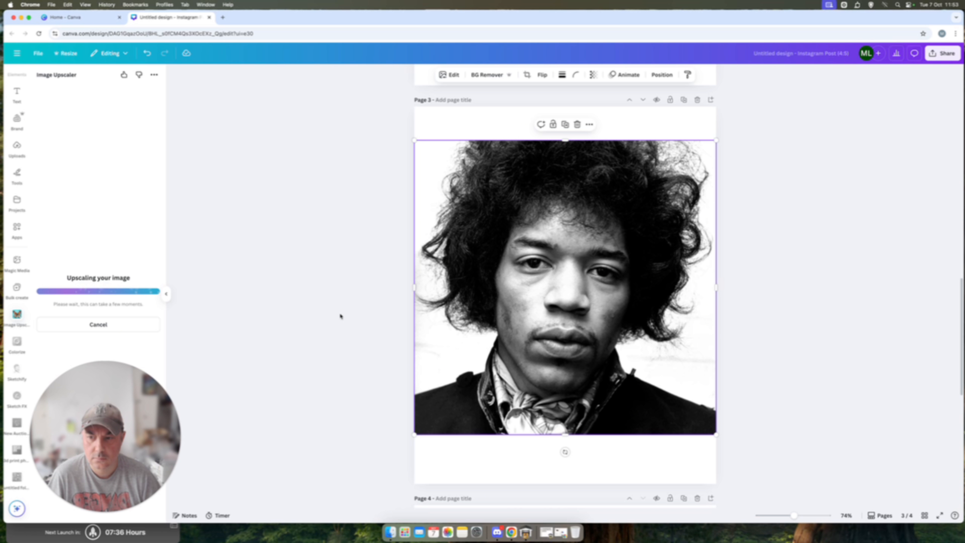
click(119, 240)
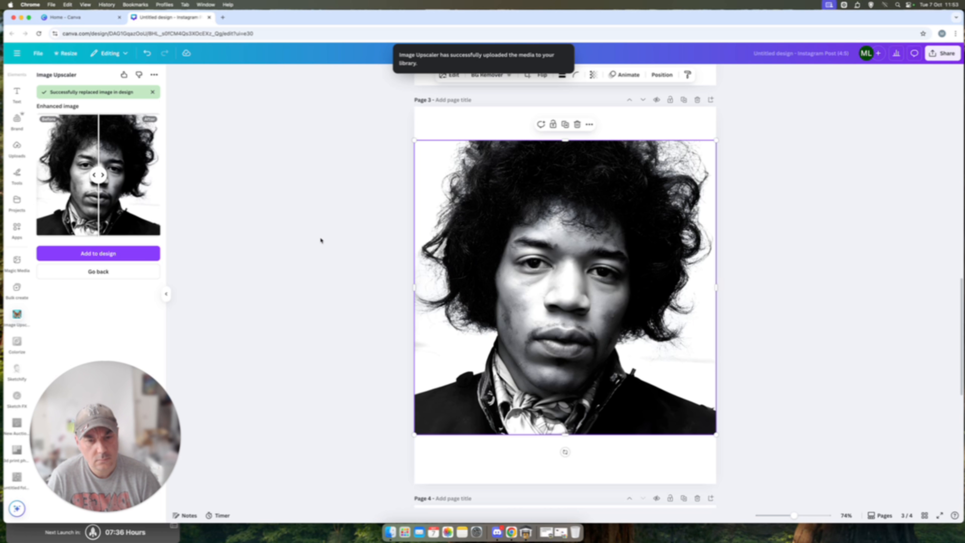
click(328, 238)
Step: Upscale the colour stage photo on page 4 at 4x and replace the original with the result
scroll(336, 255, down, 10)
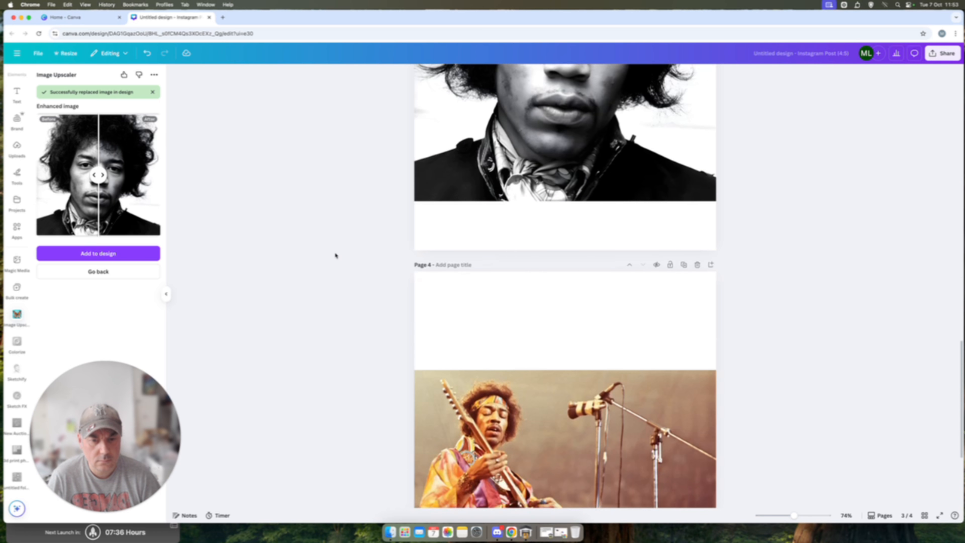
click(365, 255)
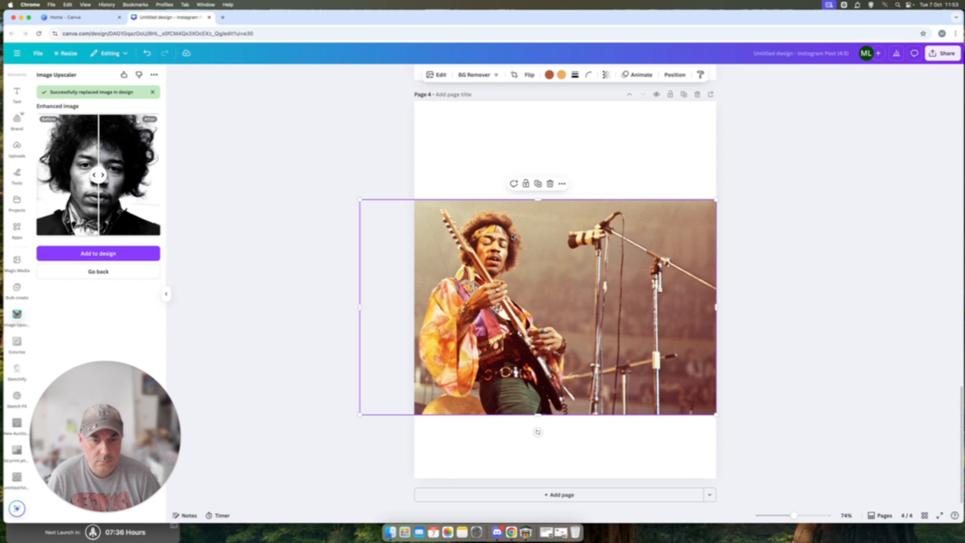
click(118, 276)
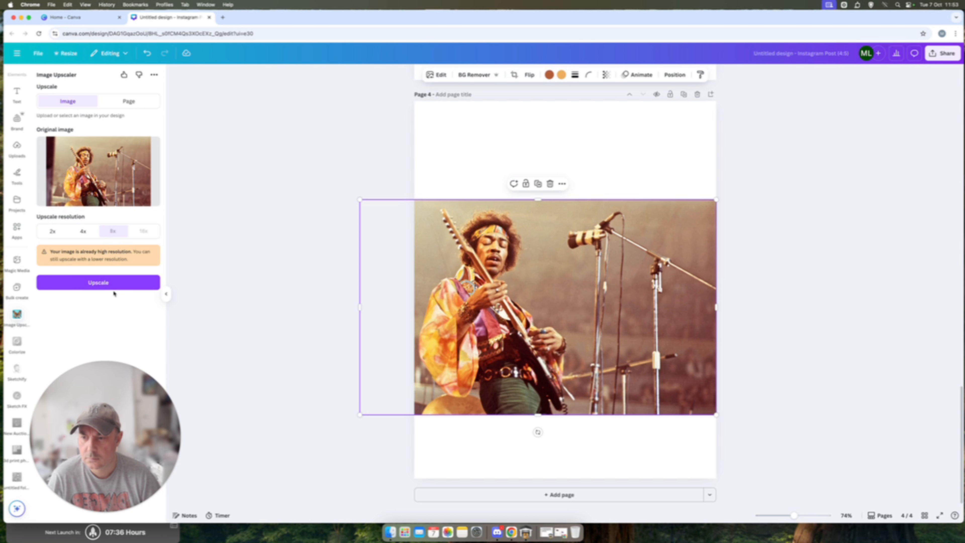
click(83, 231)
click(113, 283)
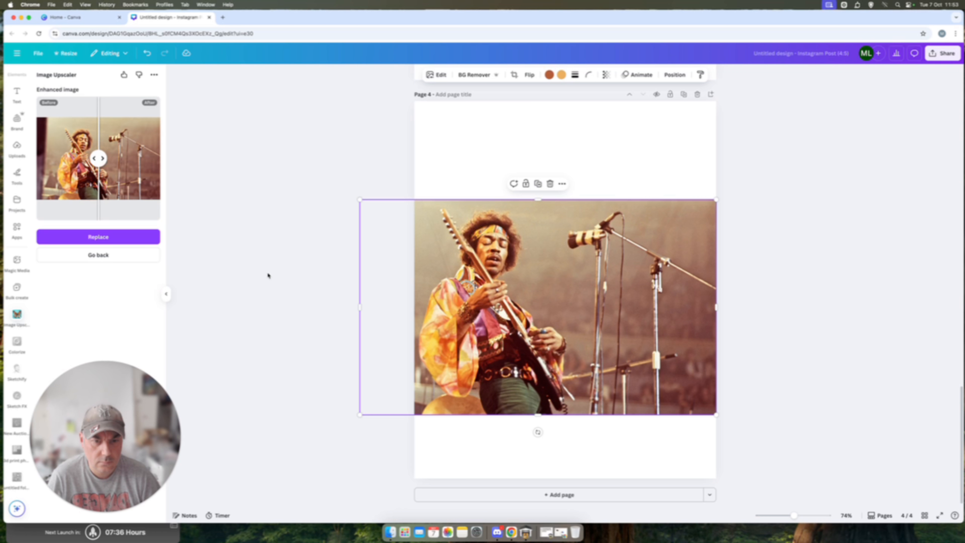
click(119, 237)
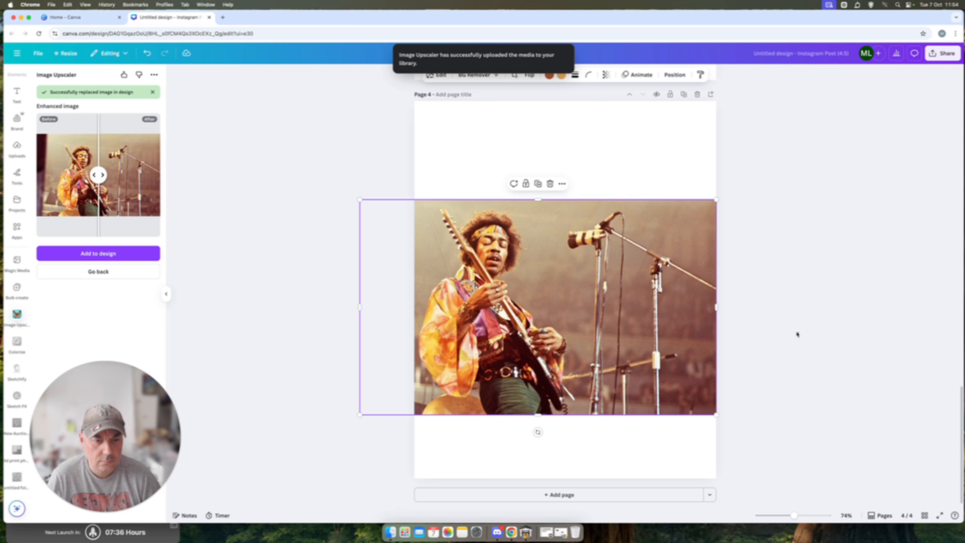
Step: Download pages 1-4 of the design as PNG files at size 1
scroll(781, 333, up, 10)
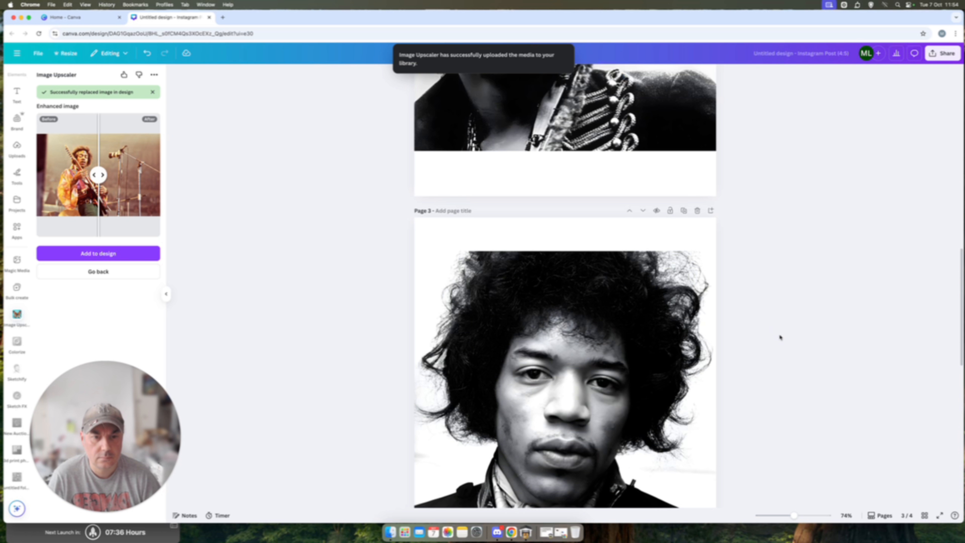
scroll(780, 337, up, 15)
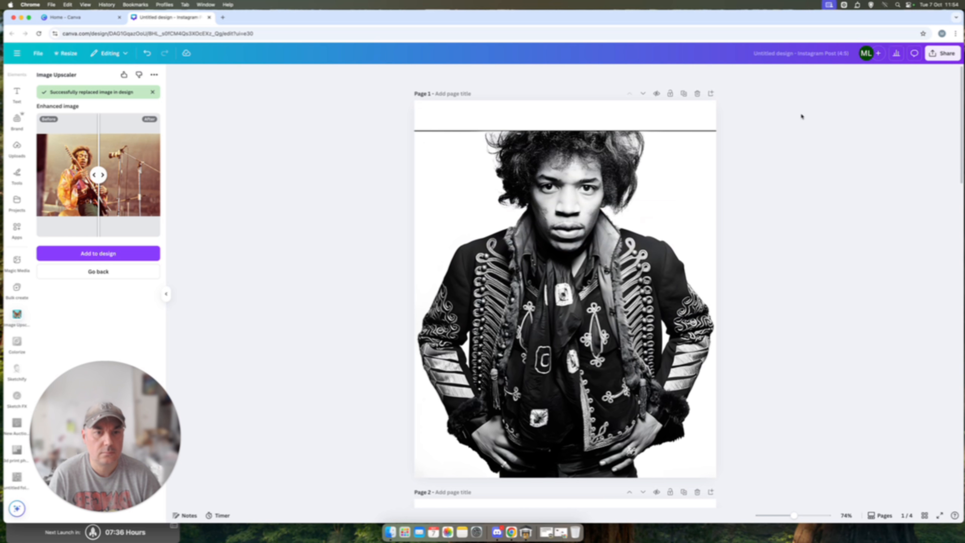
click(943, 53)
click(828, 211)
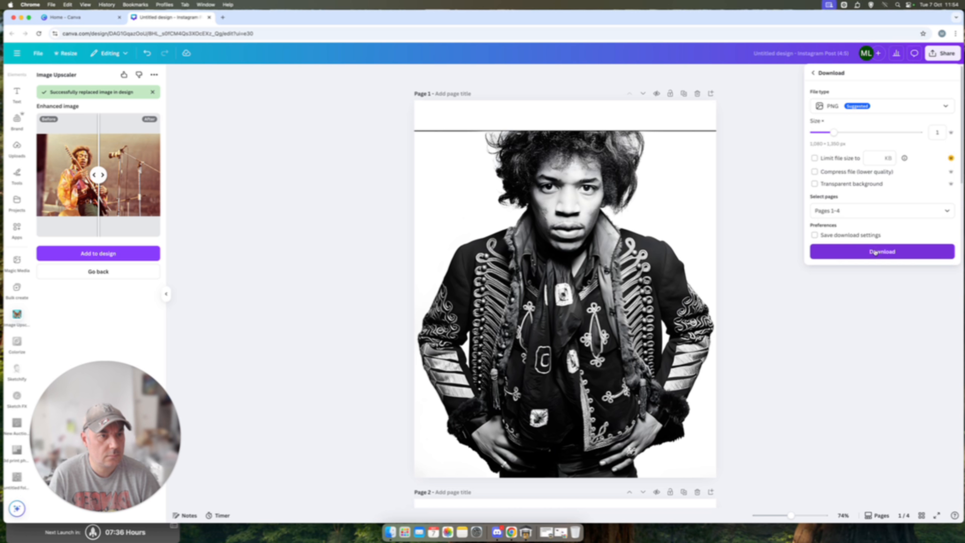
click(875, 252)
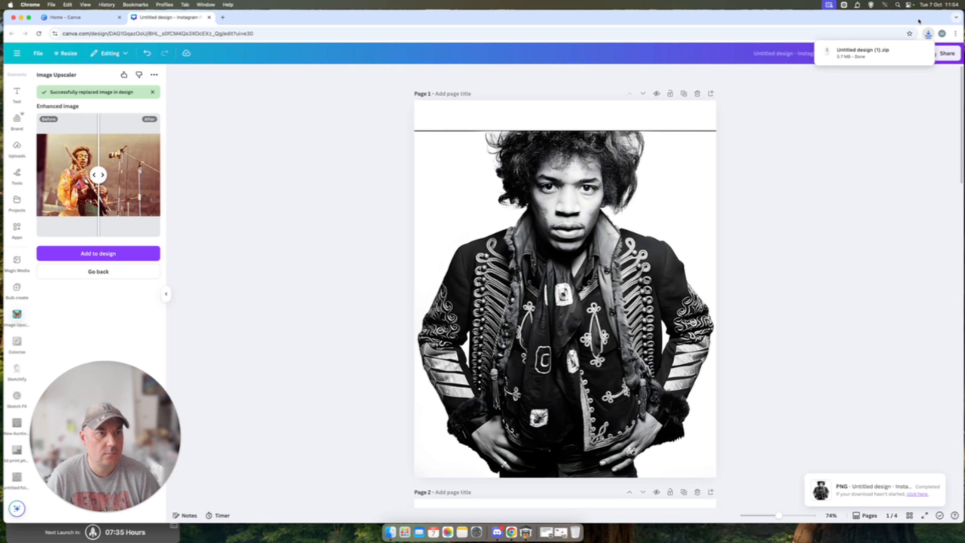
Step: Extract the downloaded archive Untitled design (1).zip and open the resulting folder Untitled design (1) 2 in Finder
click(929, 35)
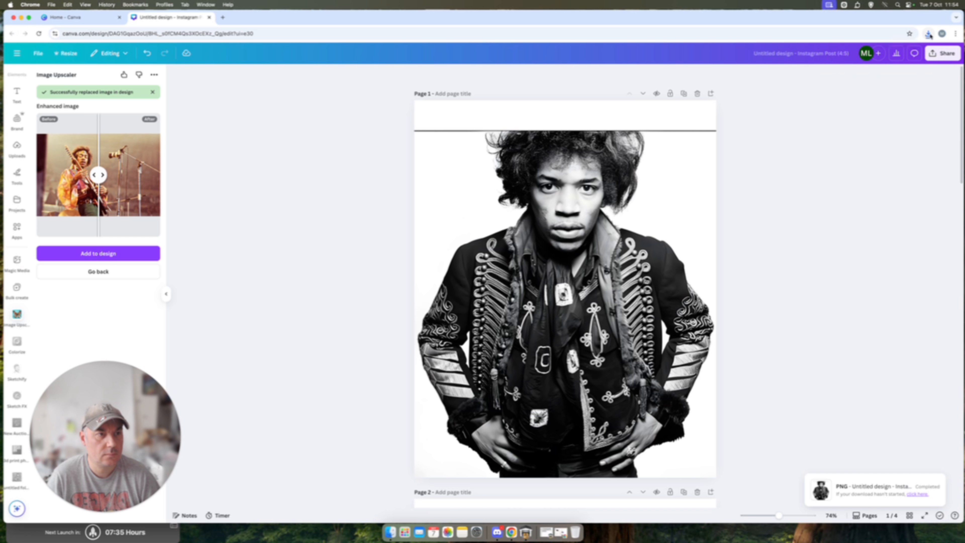
click(930, 36)
click(862, 73)
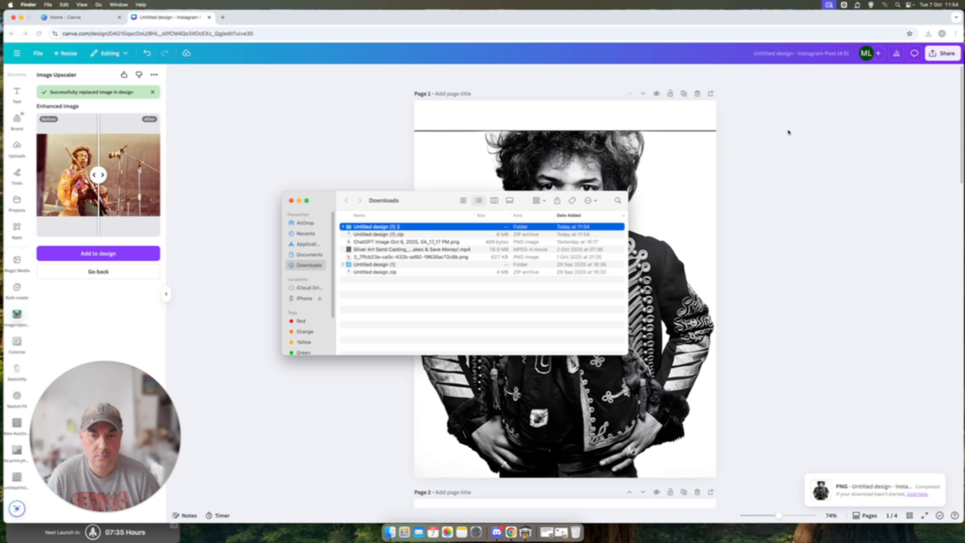
double_click(359, 227)
Step: Preview 1.png, 2.png, 3.png and 4.png in separate overlapping windows to compare the four exported pages
double_click(359, 228)
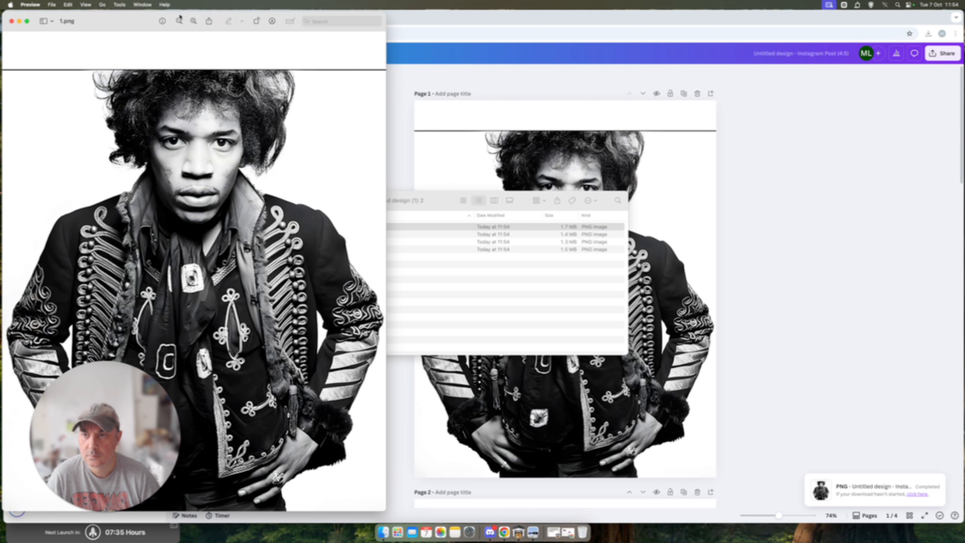
drag(181, 17, 288, 19)
double_click(378, 235)
click(571, 201)
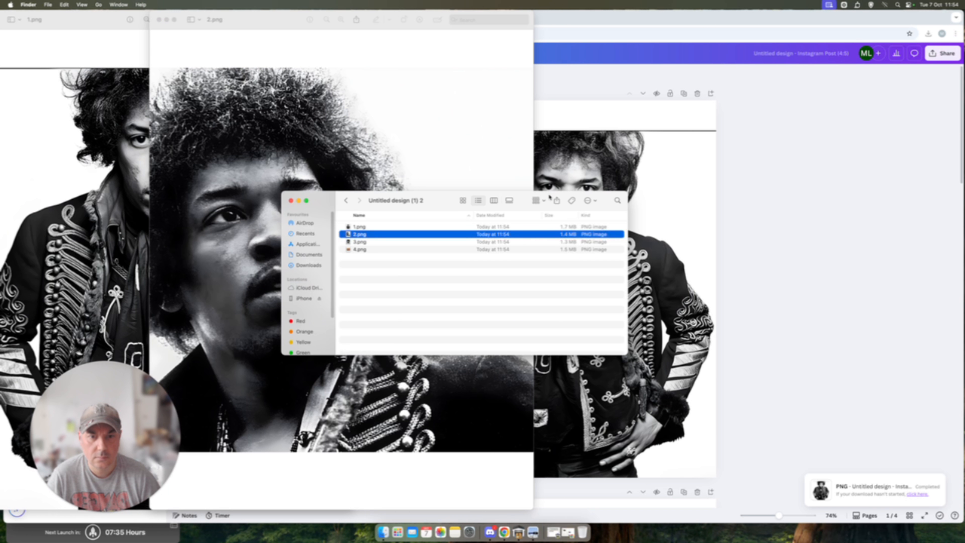
drag(571, 200, 934, 212)
click(724, 252)
double_click(724, 252)
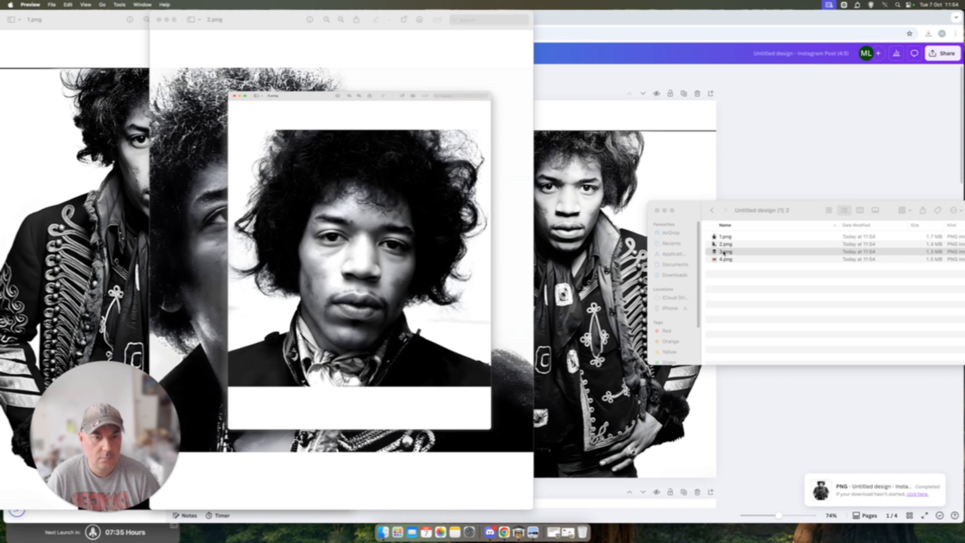
drag(110, 20, 392, 19)
double_click(737, 260)
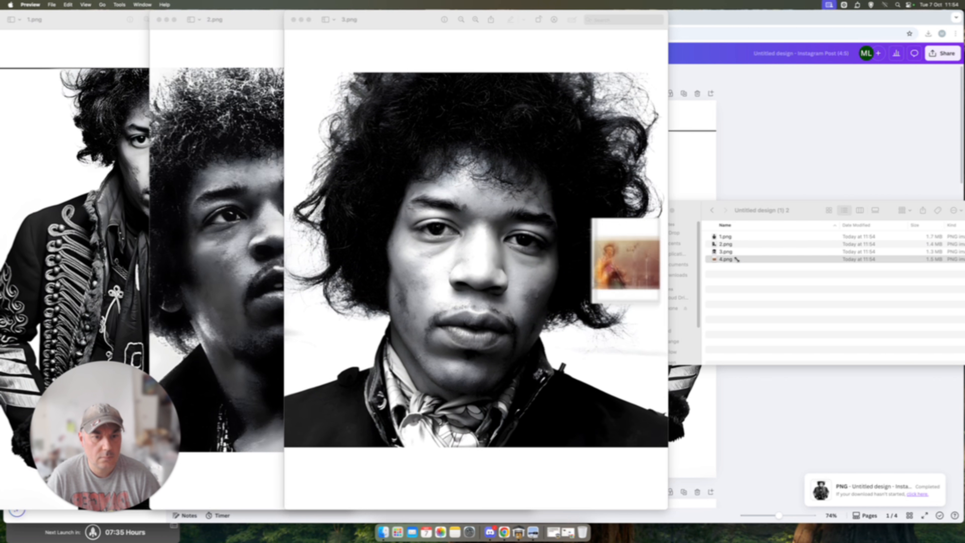
drag(112, 20, 613, 24)
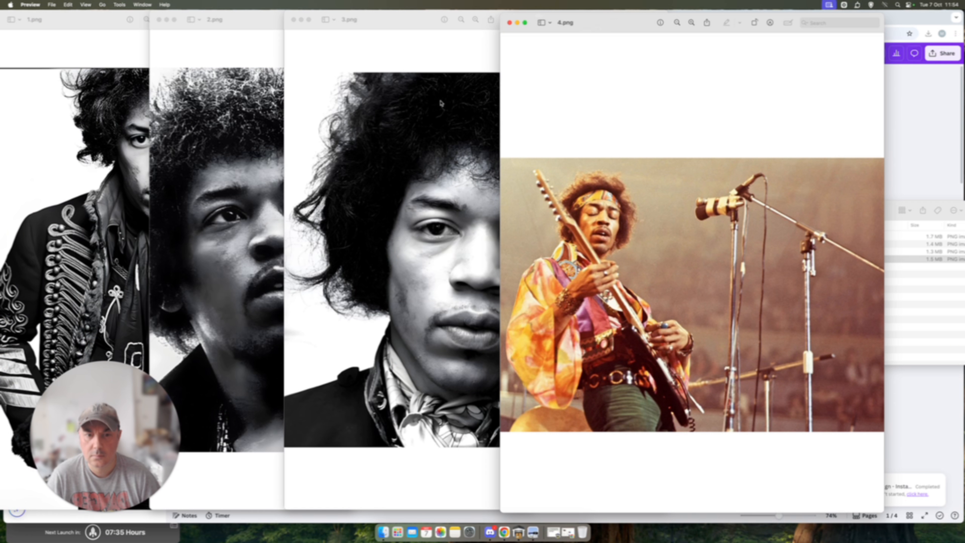
Step: Close the preview windows of all four exported images and return to the Canva design
click(509, 22)
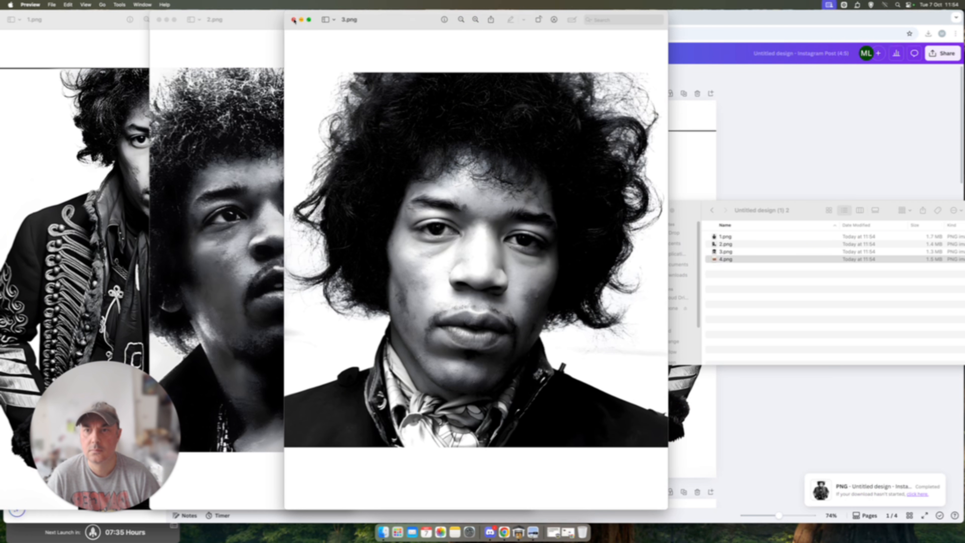
click(294, 19)
click(159, 20)
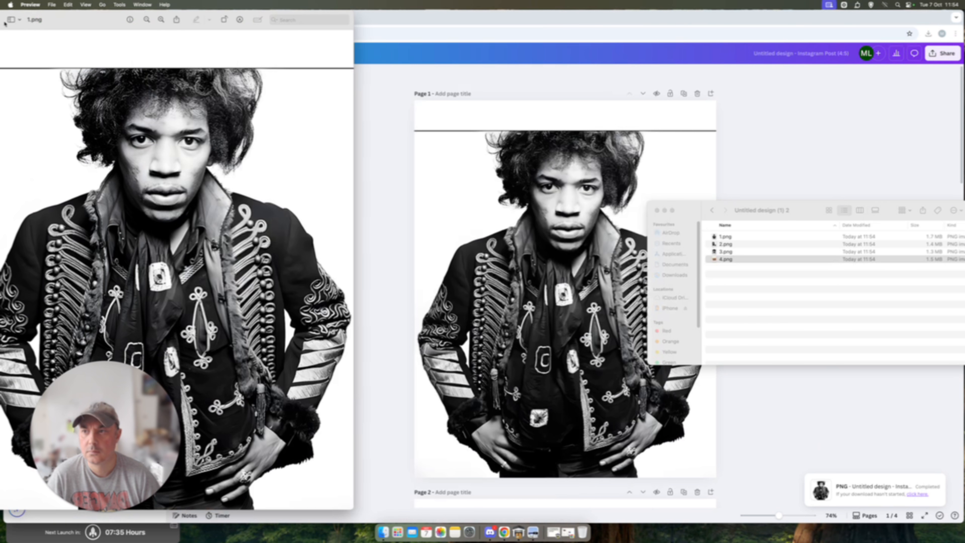
double_click(79, 22)
click(175, 37)
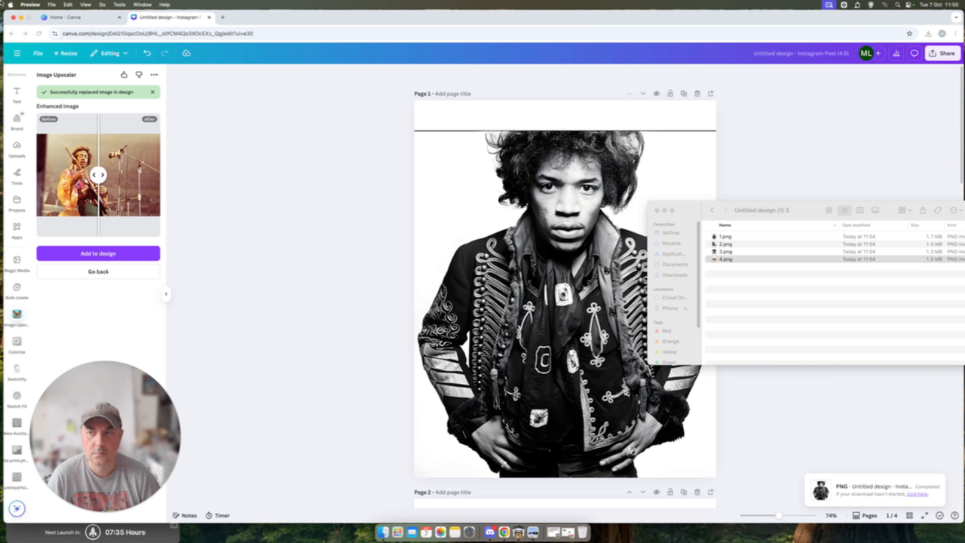
Step: Minimize the browser and move the four original photos in the Mr Hendrix folder to the bin
click(21, 17)
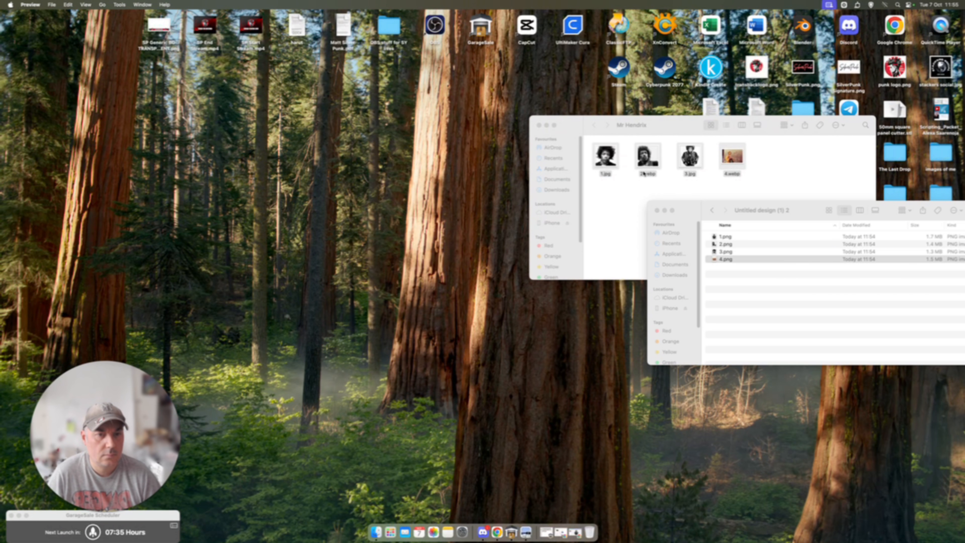
click(733, 185)
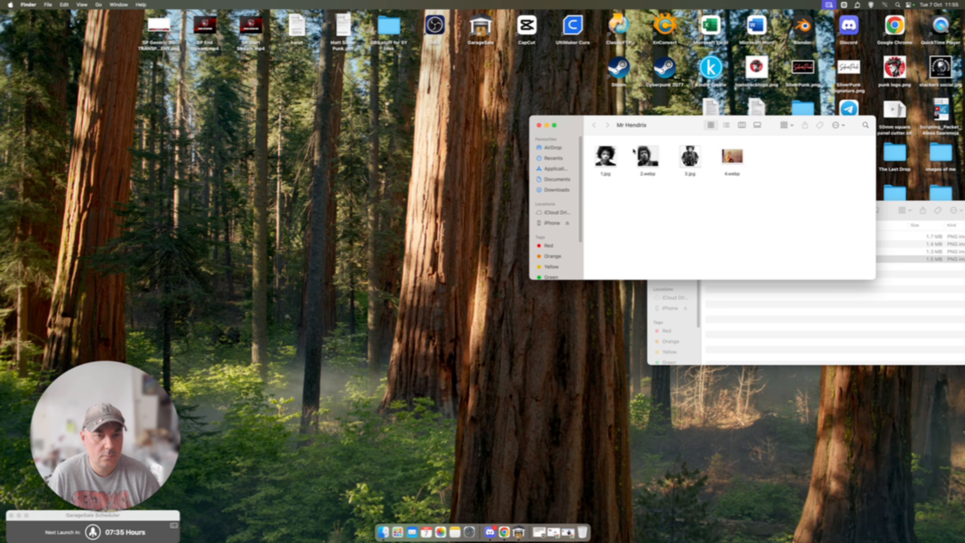
drag(667, 130, 462, 52)
drag(556, 120, 394, 72)
right_click(393, 72)
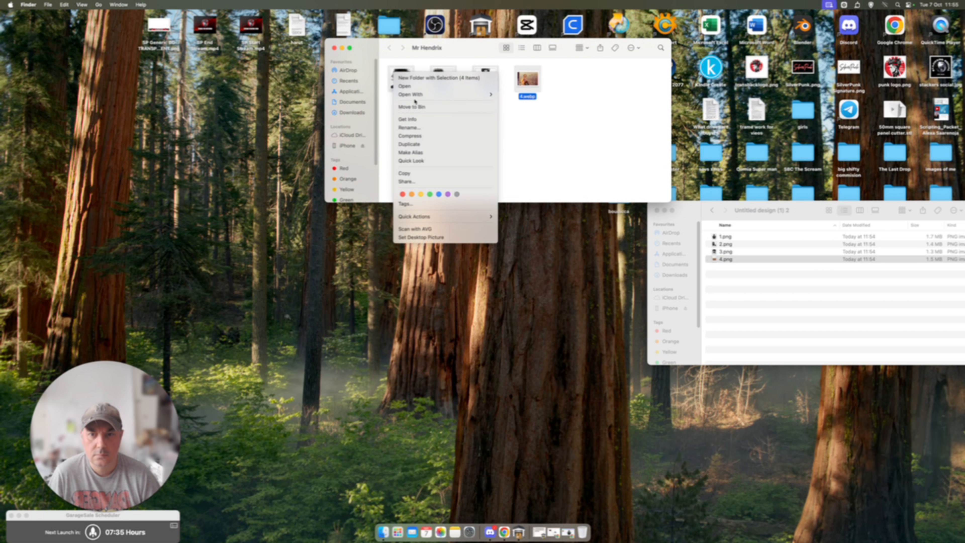
click(414, 107)
Step: Transfer 1.png through 4.png from the Untitled design (1) 2 folder into Mr Hendrix and close the source folder
click(727, 238)
click(726, 238)
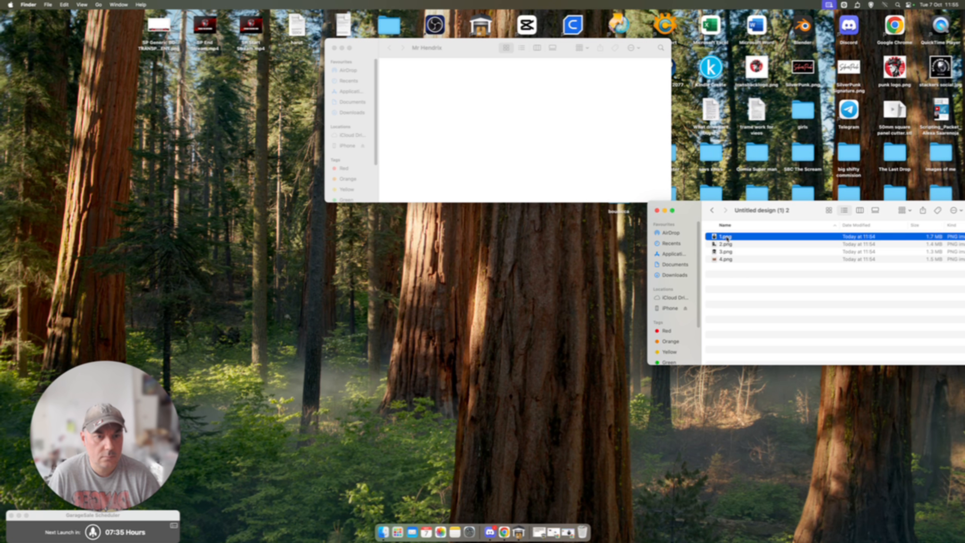
shift+click(726, 258)
drag(726, 259, 490, 115)
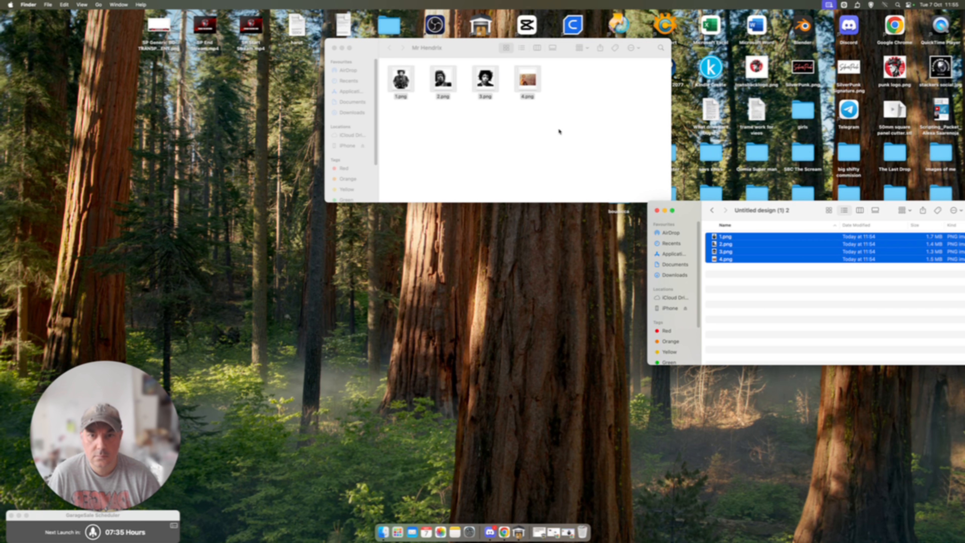
click(564, 133)
click(657, 210)
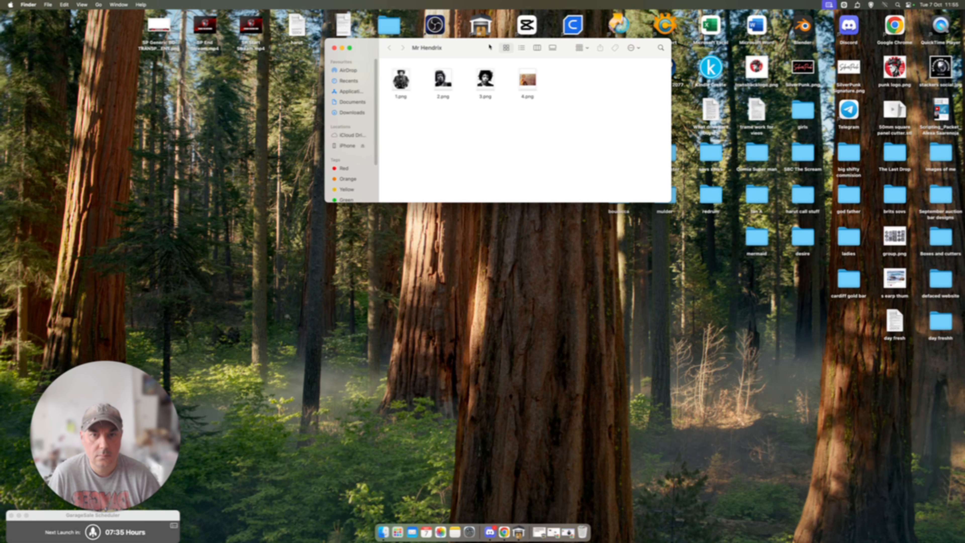
Step: Open 4.png in Preview and select only the photo area, leaving out the white bands above and below it
drag(489, 46, 622, 99)
double_click(660, 132)
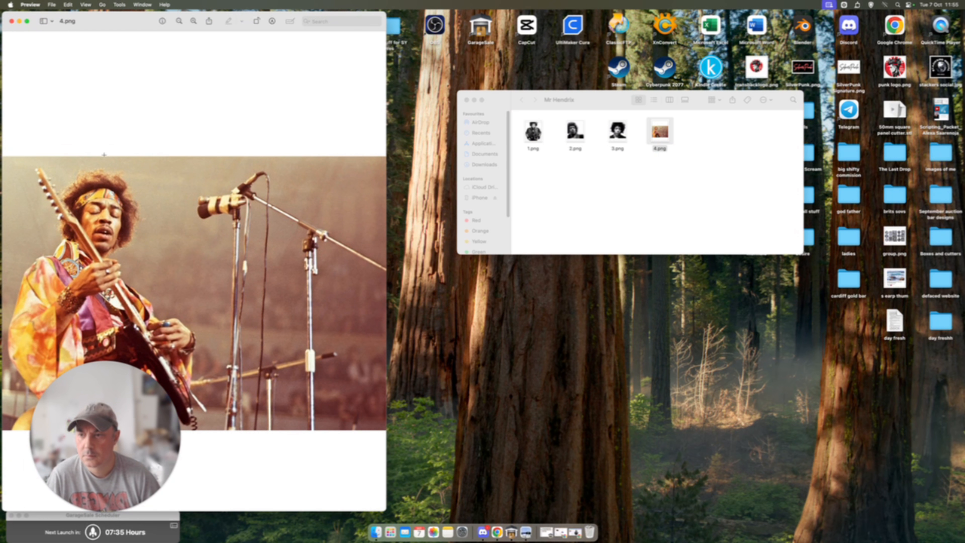
drag(126, 25, 379, 9)
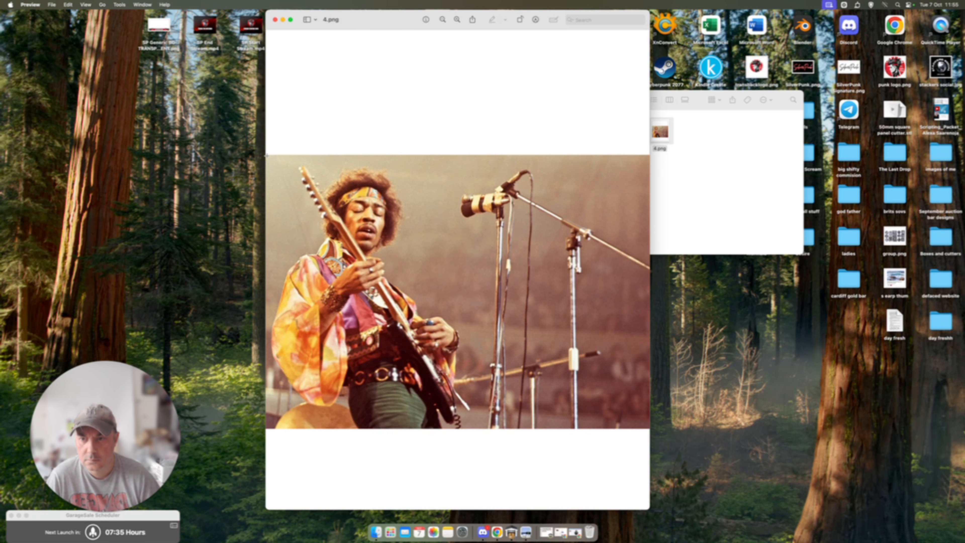
drag(267, 156, 784, 426)
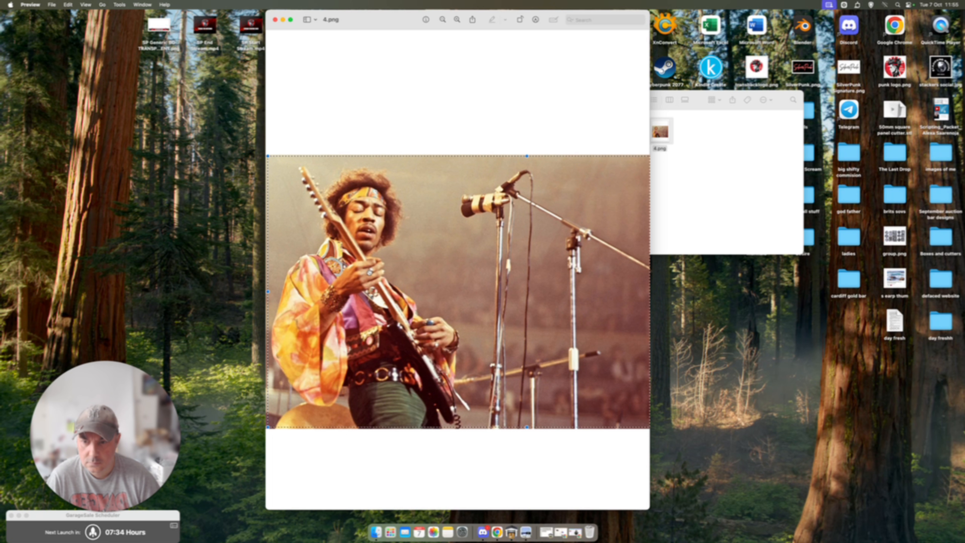
drag(268, 292, 255, 293)
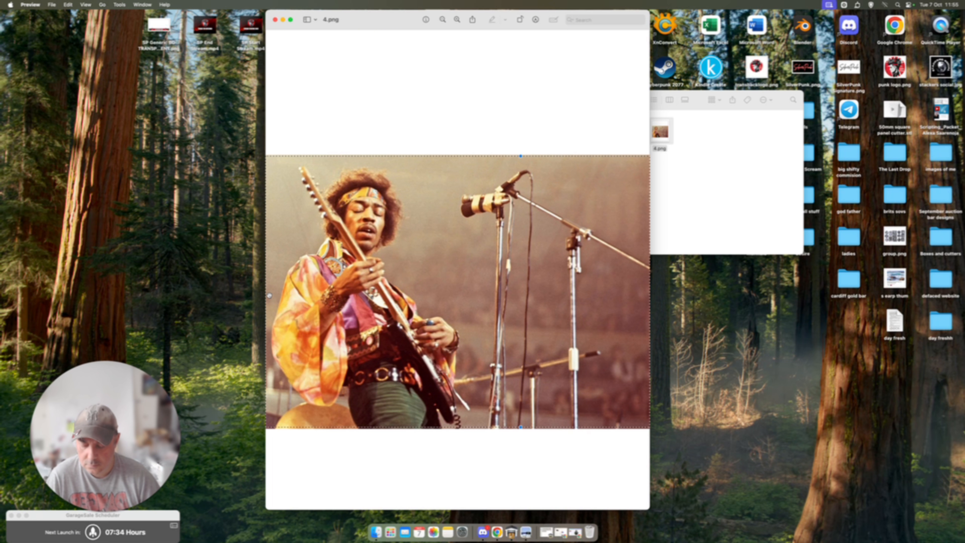
Step: Create a new image from the copied selection, save it to the Desktop as a JPEG named 4, and close both images
key(super+c)
key(super+n)
key(super+s)
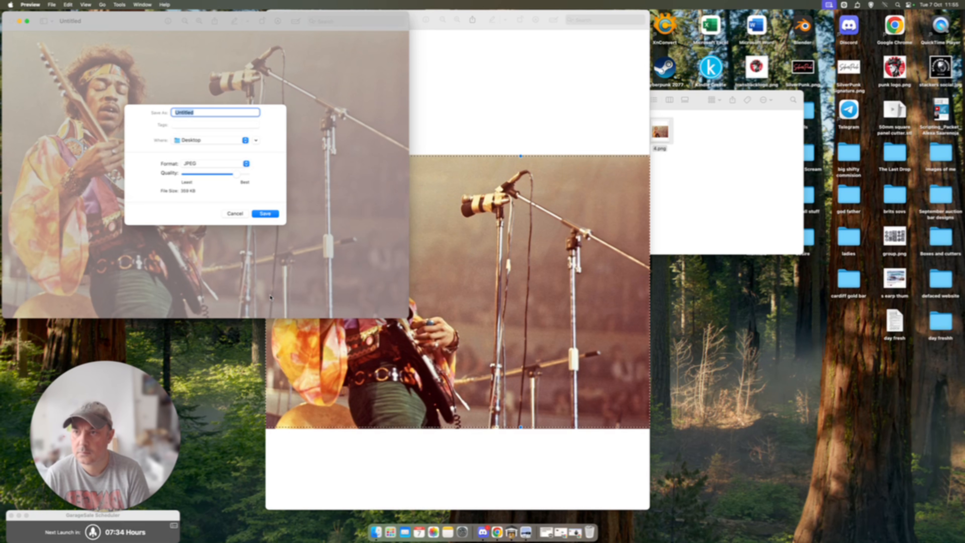
text(4)
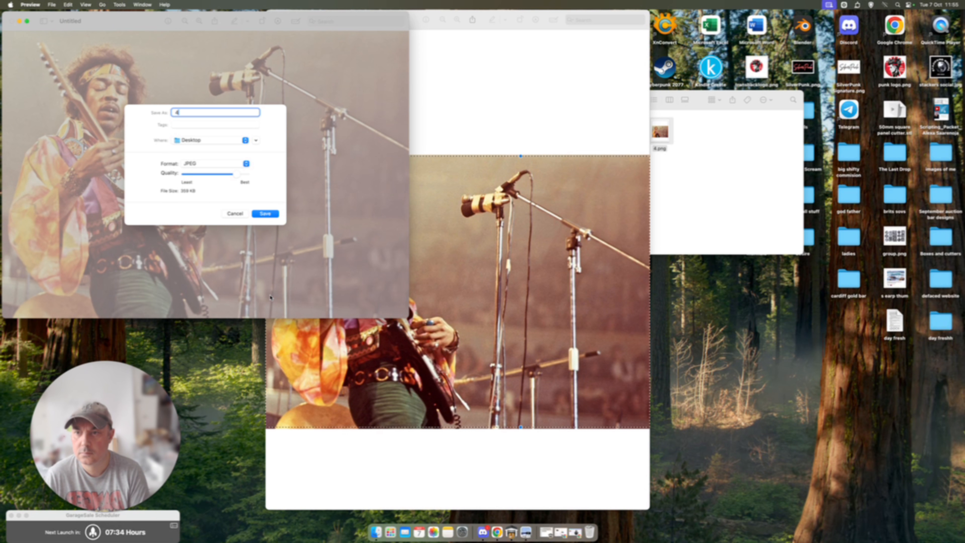
key(Return)
key(super+w)
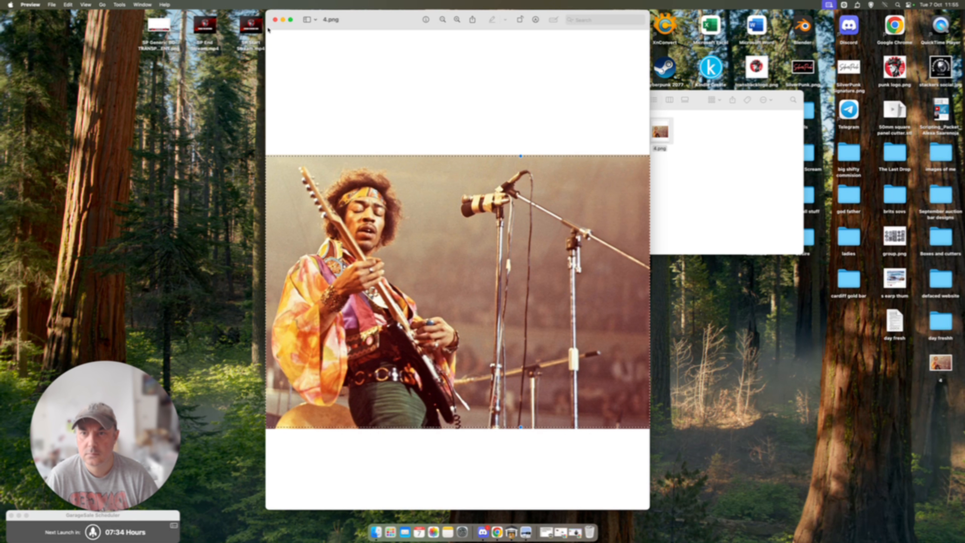
click(275, 19)
Step: Open 3.png and select the full-width portrait without the white bands above and below it
double_click(618, 131)
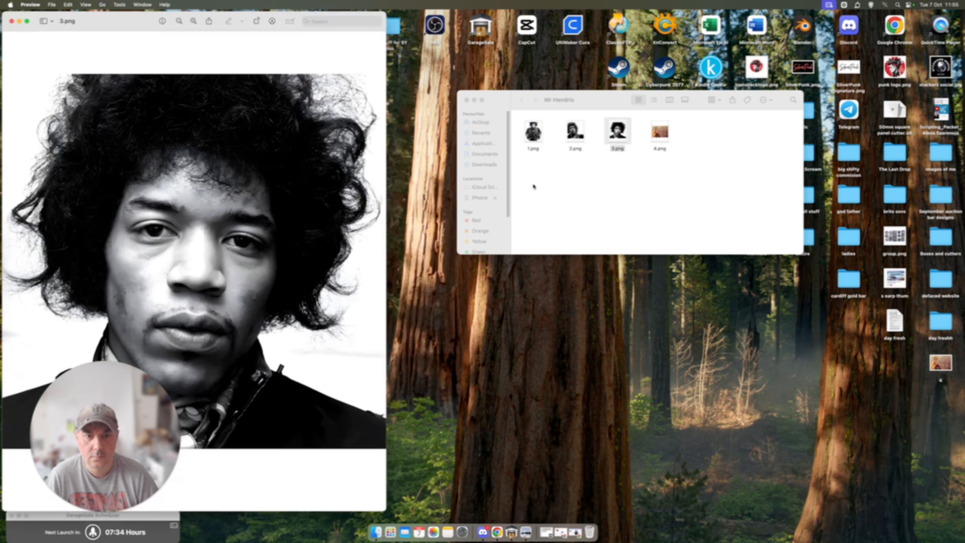
drag(105, 27, 421, 12)
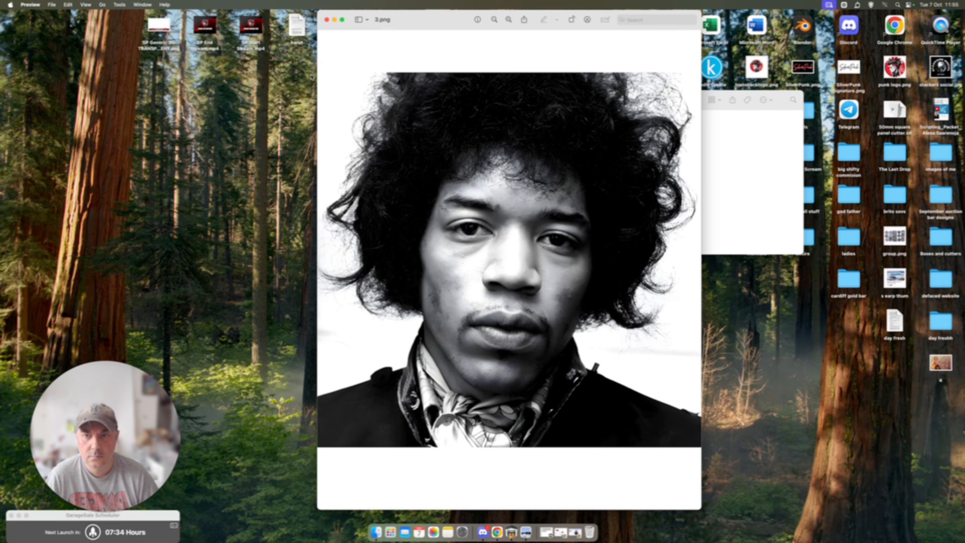
drag(322, 74, 892, 445)
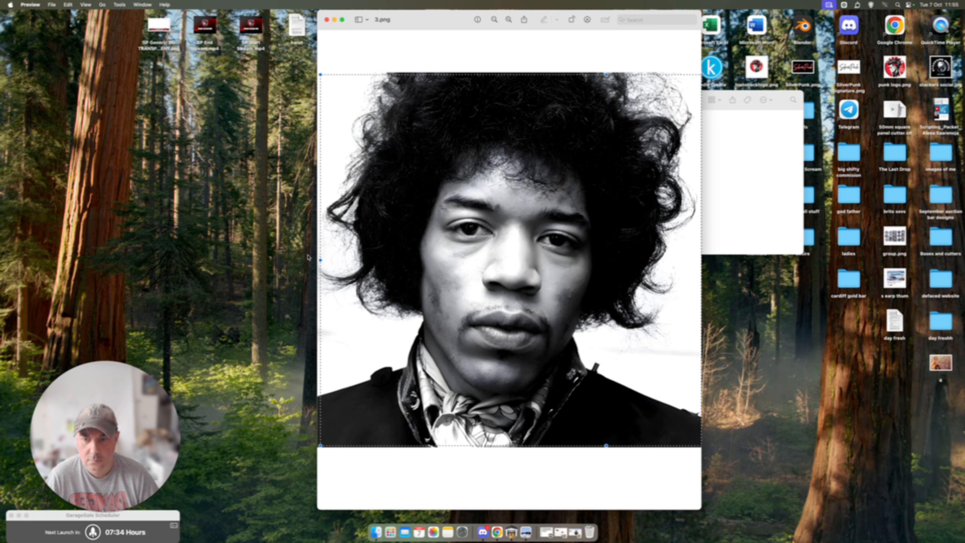
drag(321, 261, 295, 263)
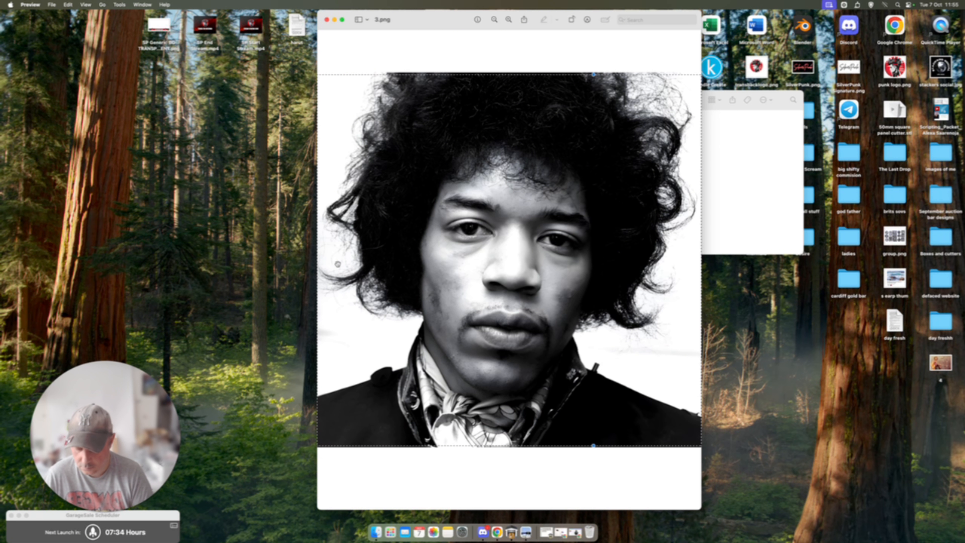
Step: Save the copied portrait selection as a new JPEG named 3 on the Desktop and close both images
key(super+c)
key(super+n)
key(super+s)
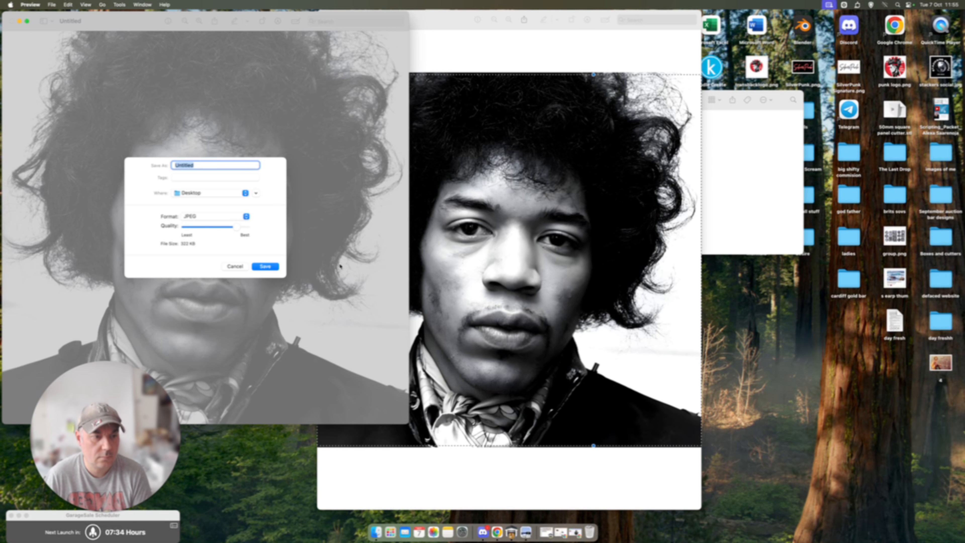
text(3)
key(Return)
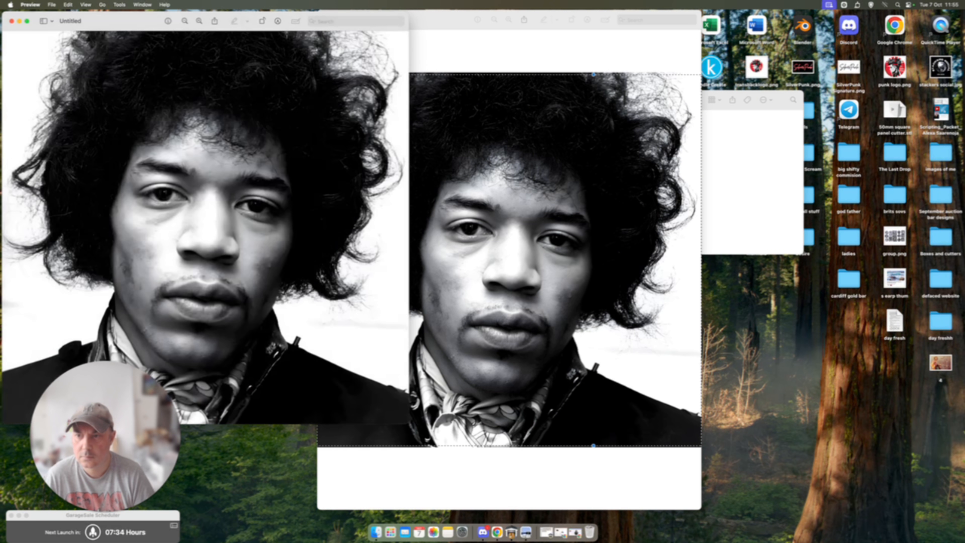
click(11, 21)
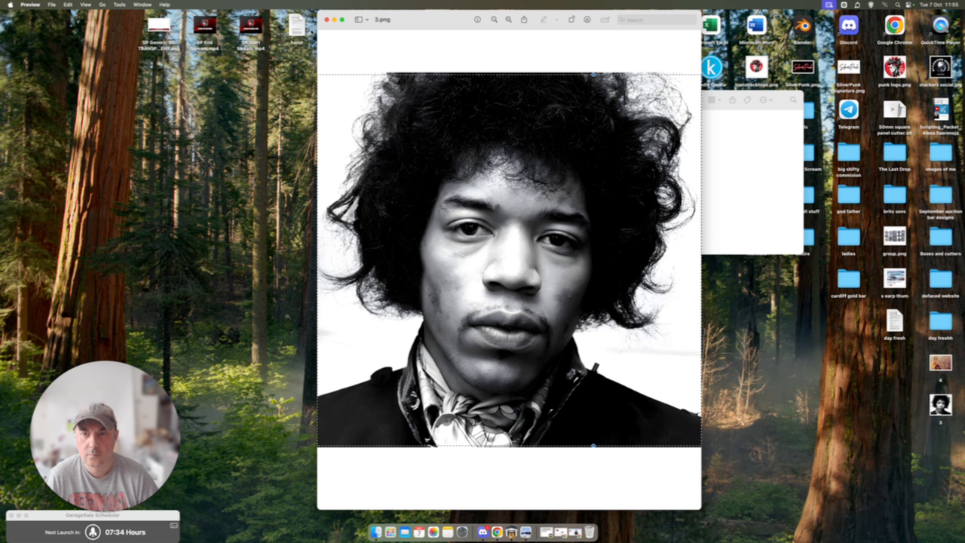
click(327, 20)
Step: Open 2.png and select the full-width photo, excluding the blank white bands
double_click(575, 132)
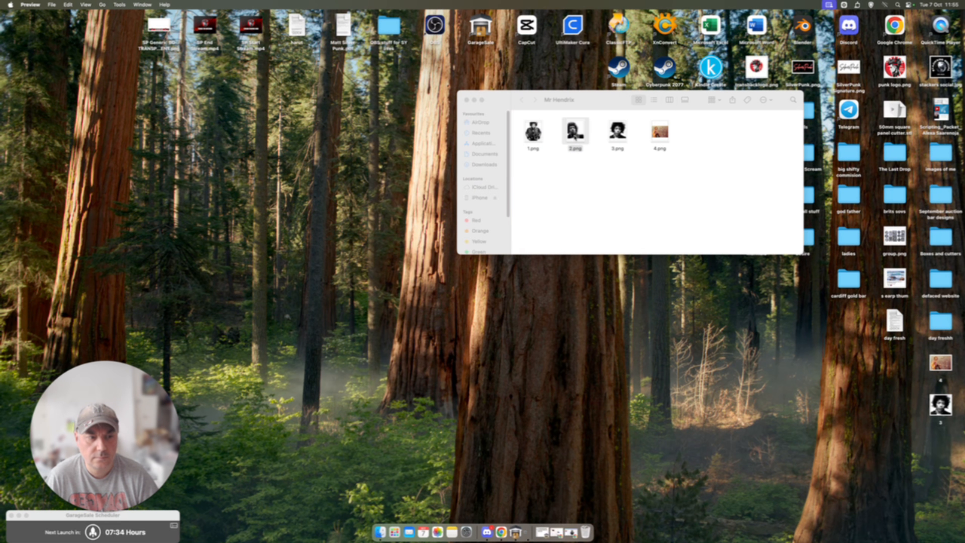
drag(57, 24, 304, 22)
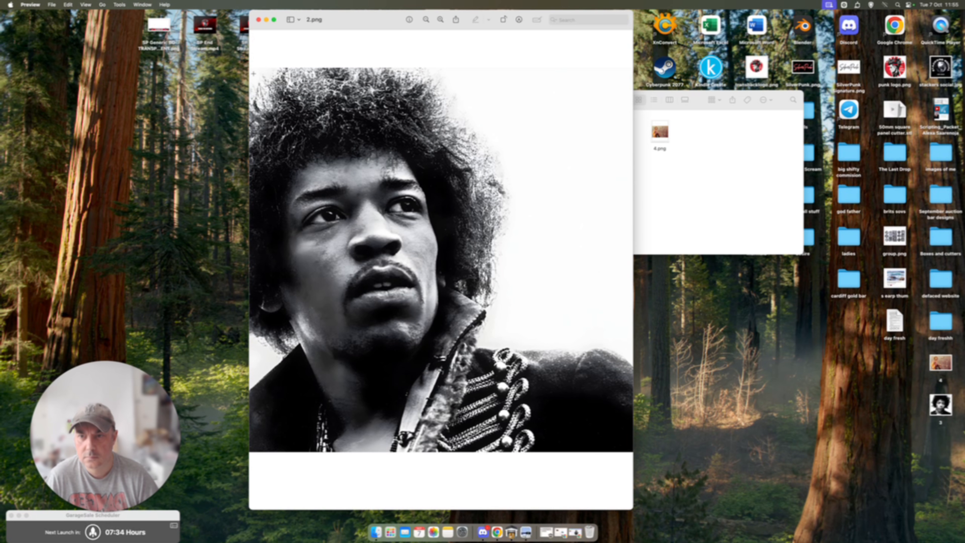
drag(253, 70, 823, 449)
drag(253, 260, 244, 264)
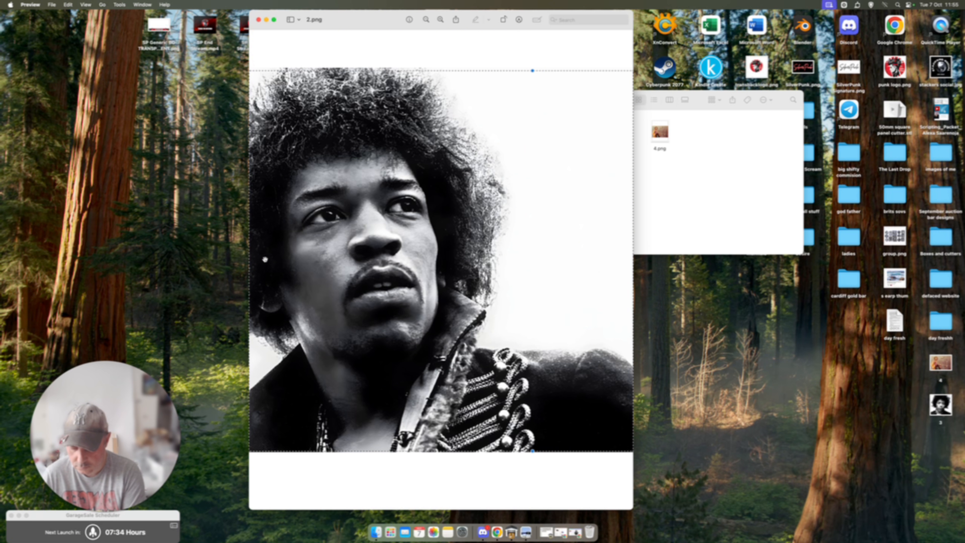
Step: Save the copied selection from 2.png as a new JPEG named 2 on the Desktop and close both images
key(super+c)
key(super+n)
key(super+s)
text(2)
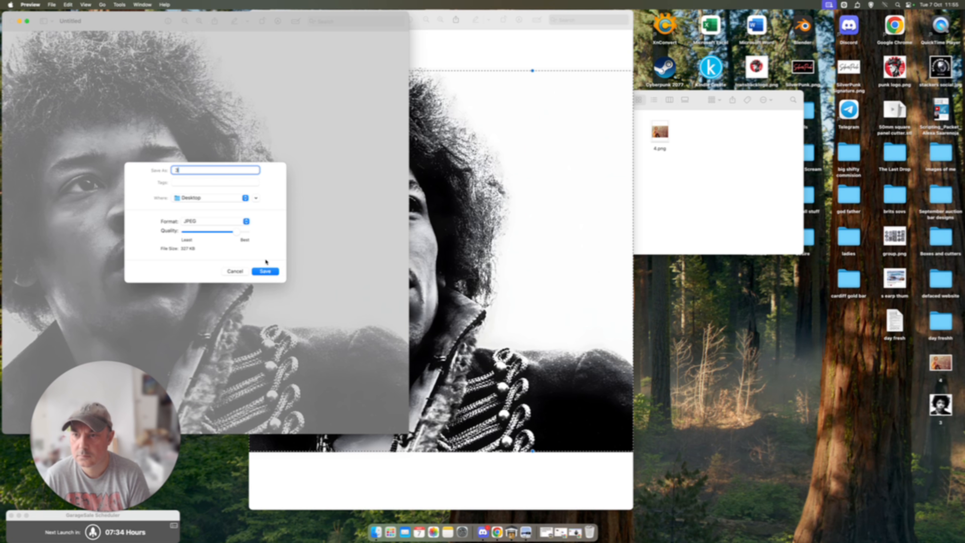
click(264, 271)
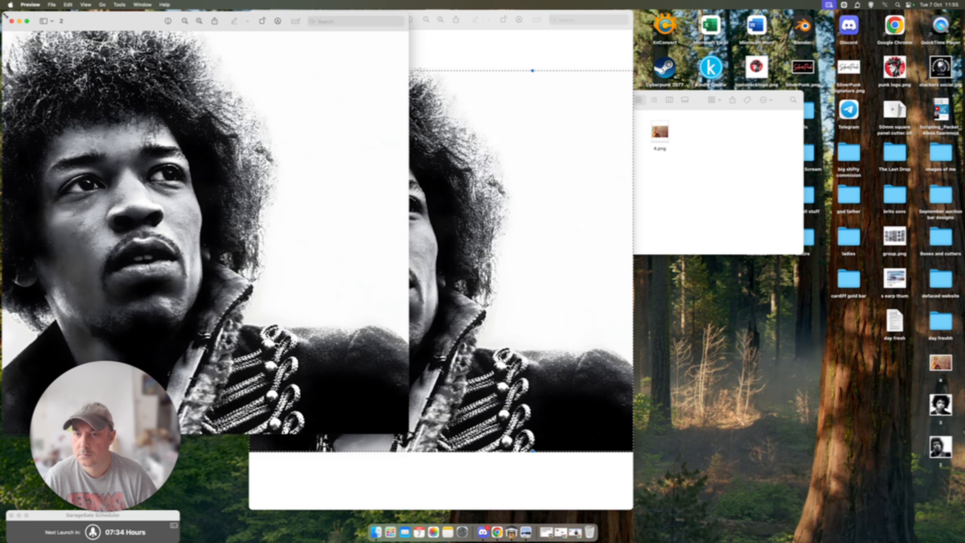
click(11, 21)
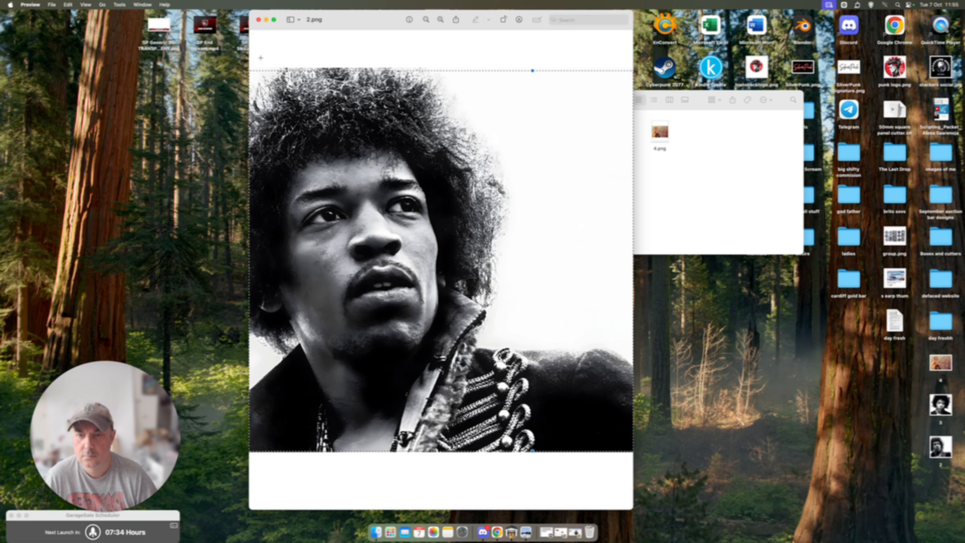
click(259, 17)
Step: Crop 1.png to the photo below its black line via a new image, save it as 1 on the Desktop, and close both
double_click(533, 131)
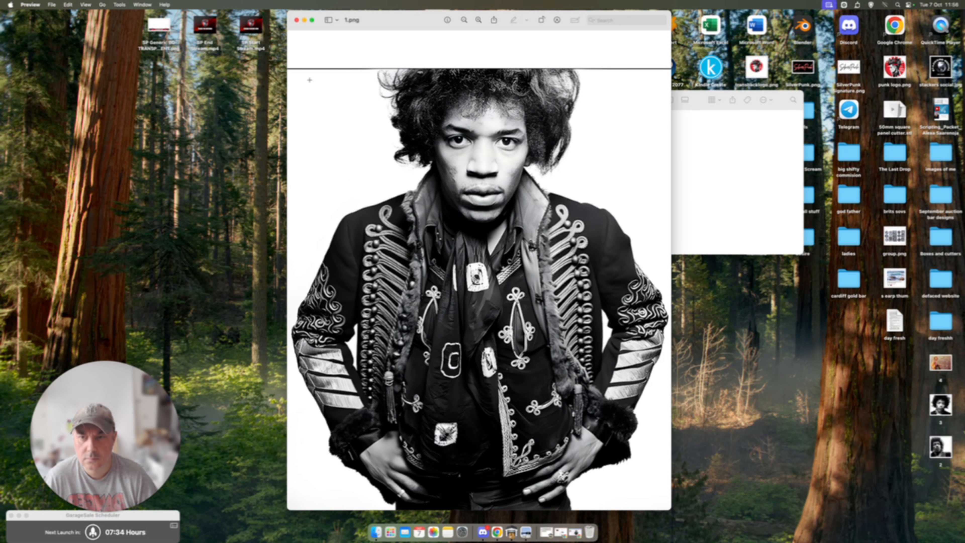
drag(288, 70, 874, 515)
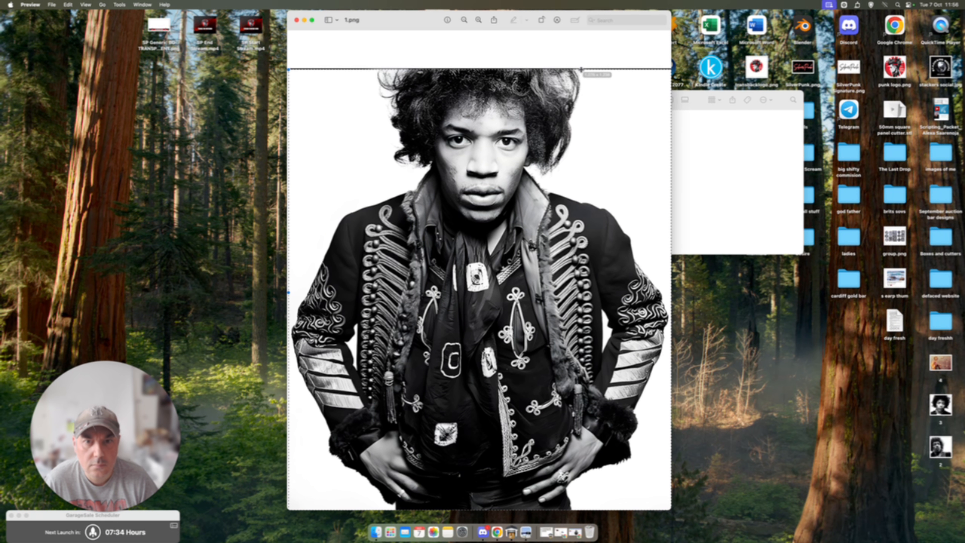
key(super+n)
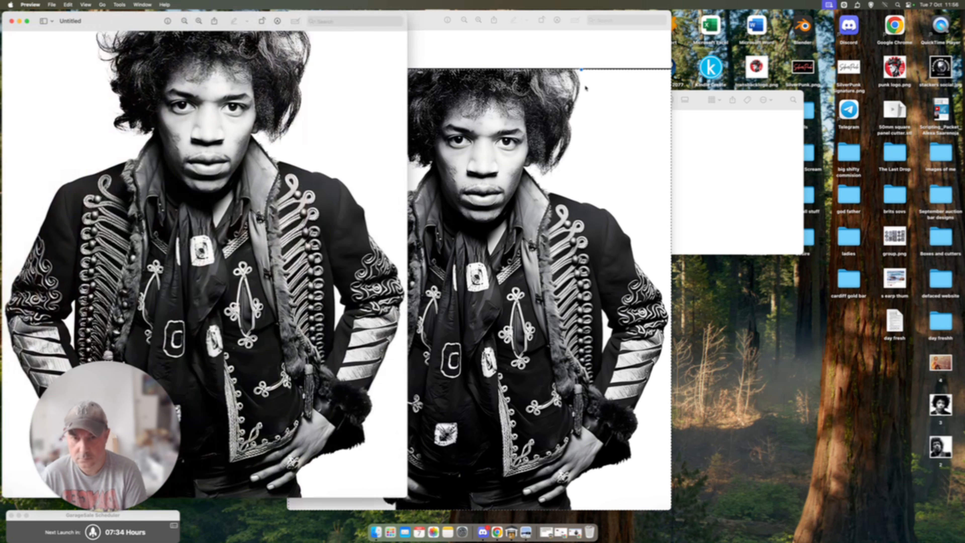
key(super+s)
text(1)
key(Return)
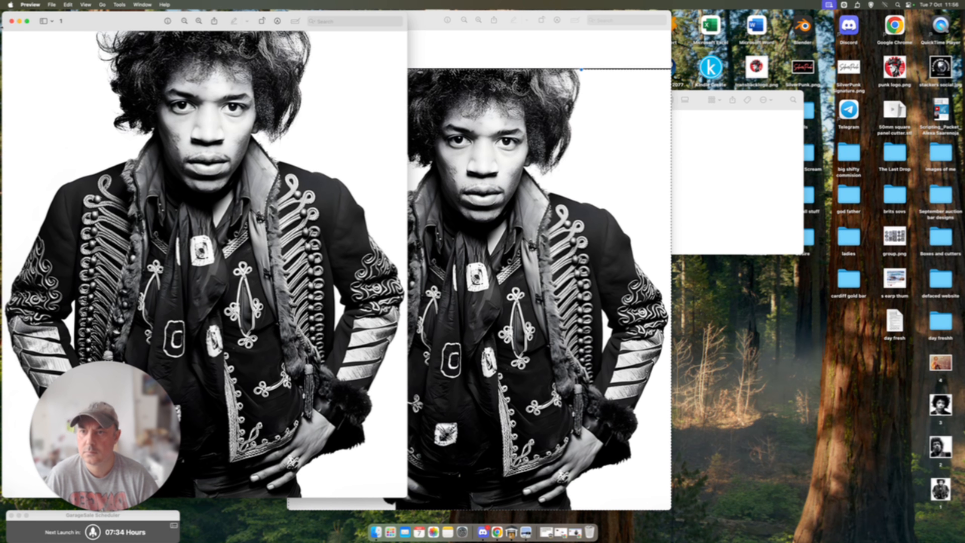
click(12, 21)
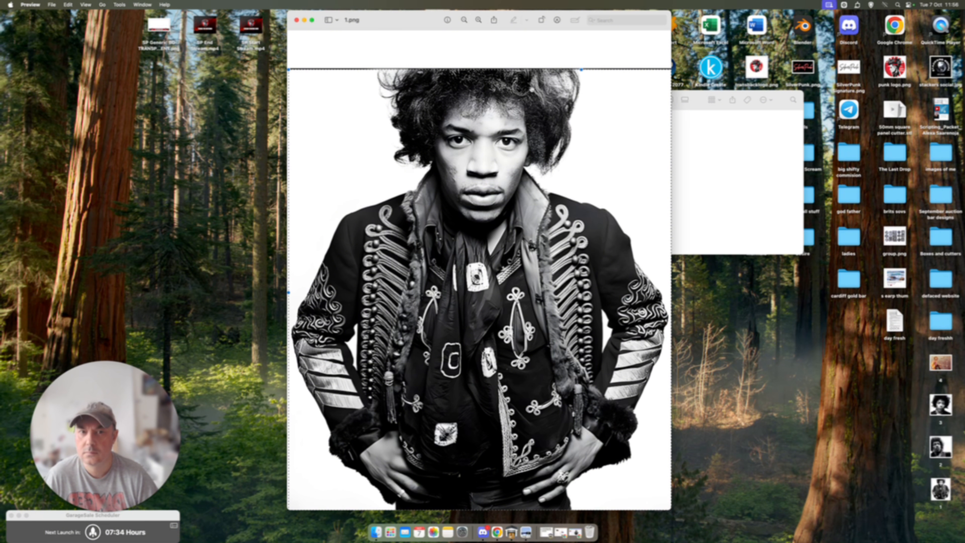
click(298, 18)
Step: Move the four uncropped PNG files in the Mr Hendrix folder to the bin
click(689, 169)
drag(689, 169, 524, 121)
right_click(536, 132)
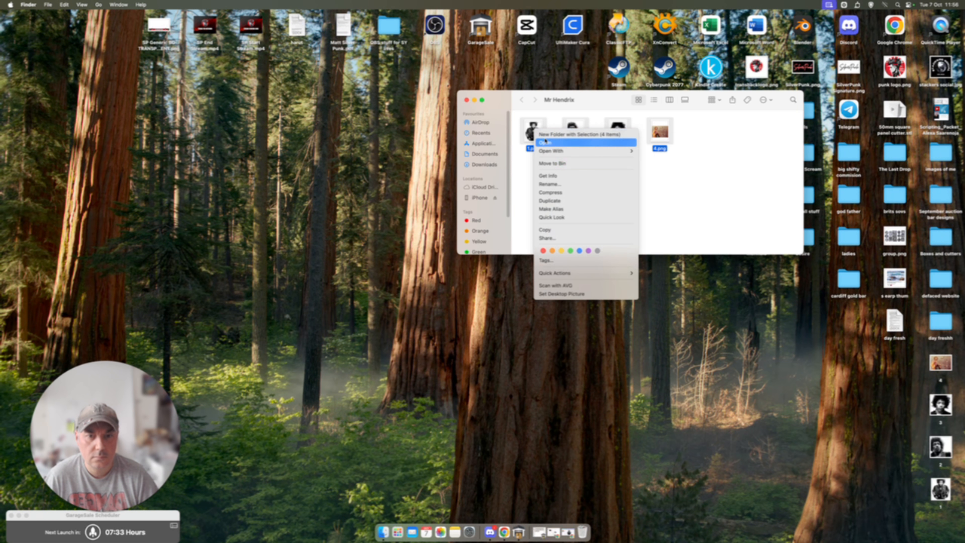
click(555, 164)
Step: Move the four cropped images 1, 2, 3 and 4 from the Desktop into the Mr Hendrix folder
drag(912, 364, 942, 497)
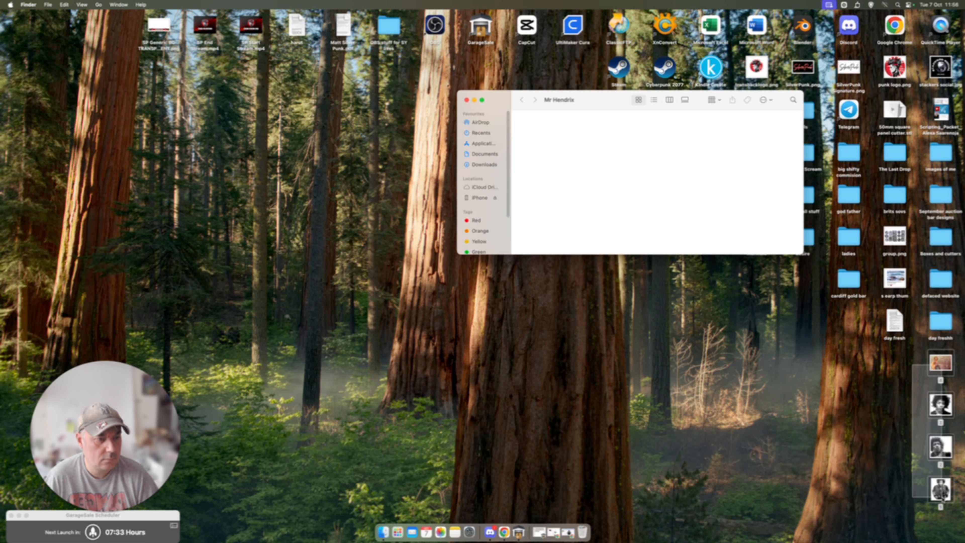
drag(953, 361, 671, 158)
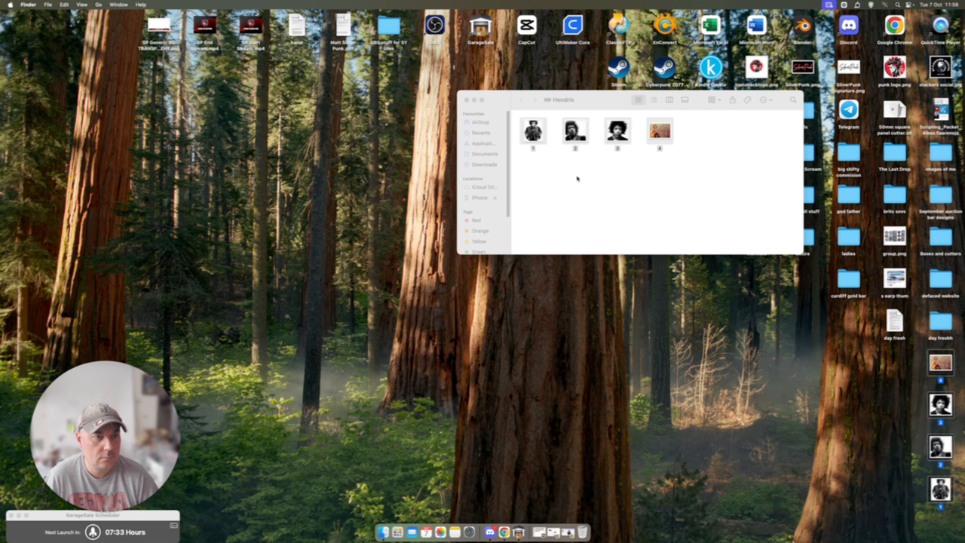
right_click(567, 176)
click(732, 201)
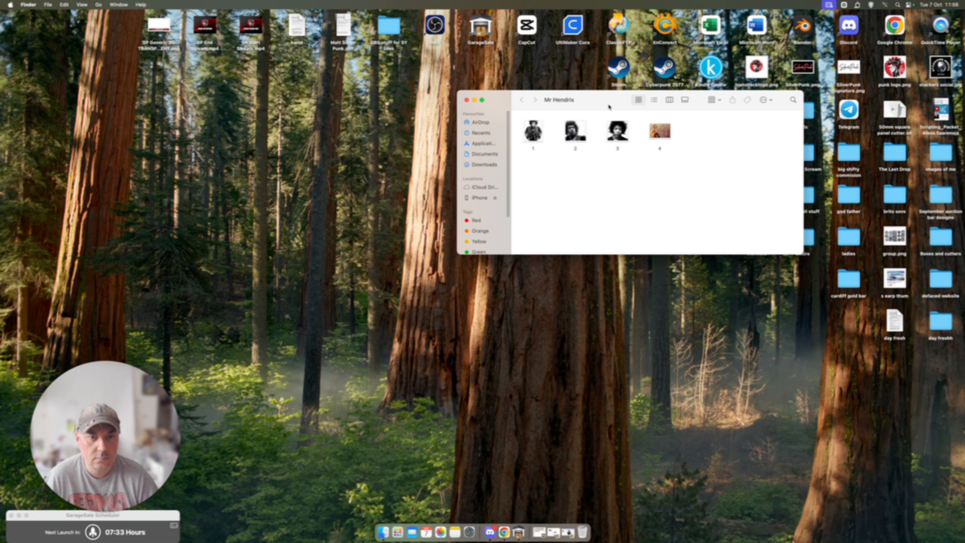
Step: Switch to Chrome in full screen and open SculptOK's AI Depth-Map generator in a new browser tab
drag(608, 107, 744, 140)
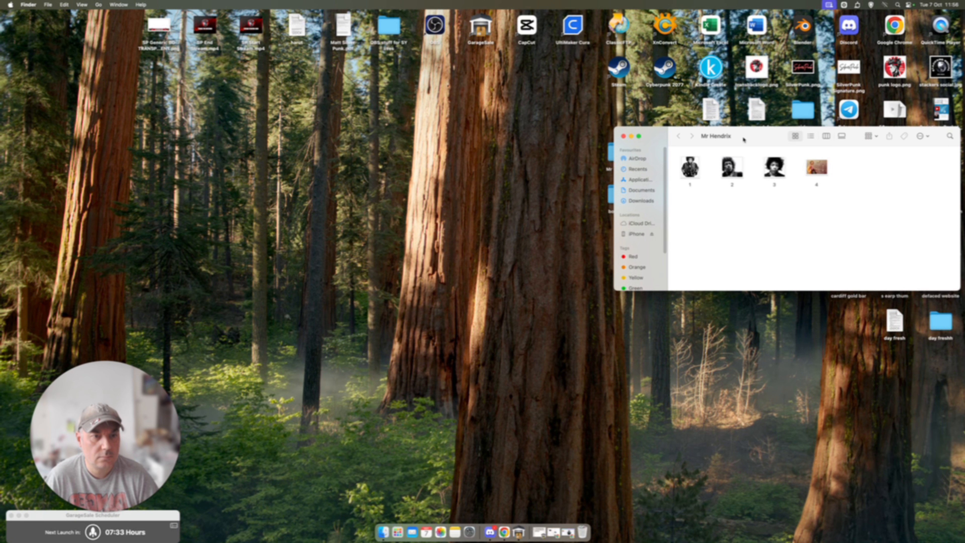
click(554, 532)
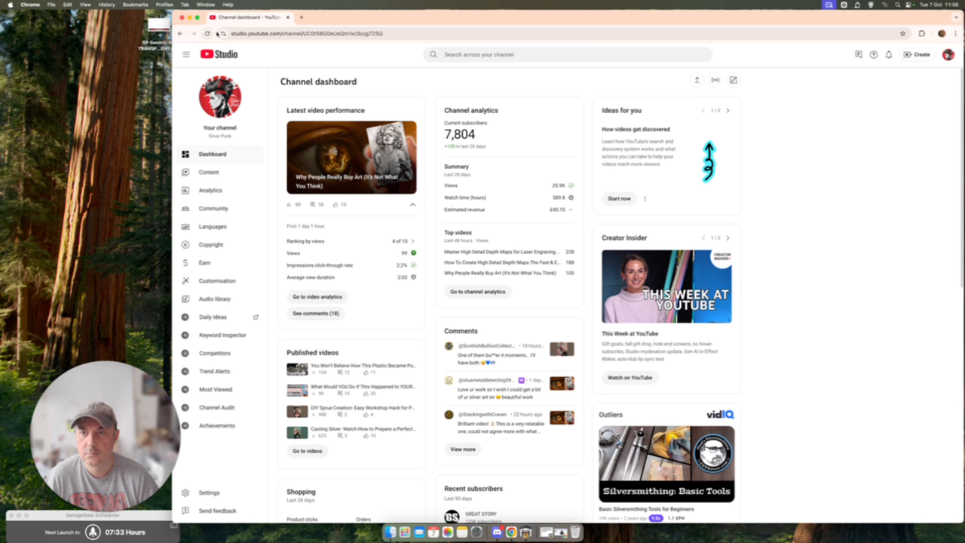
click(300, 18)
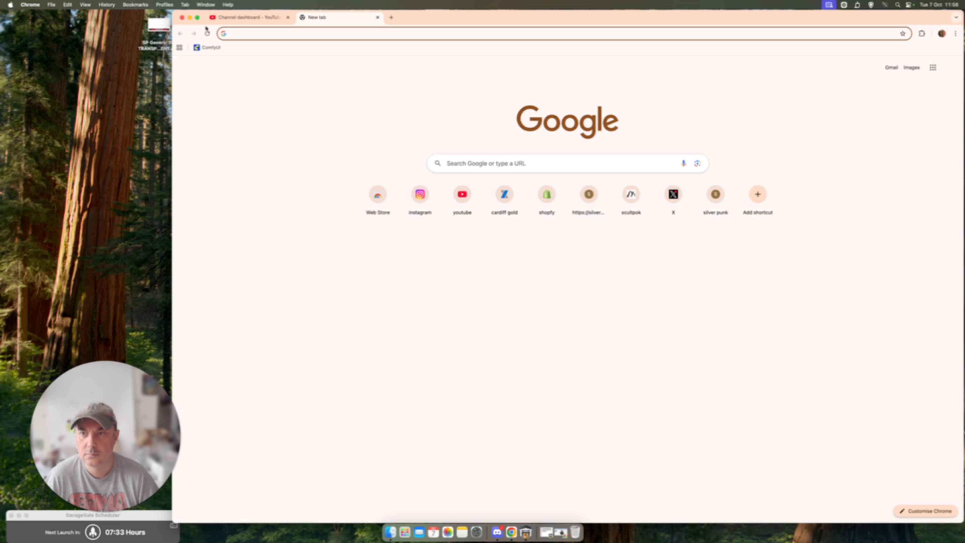
click(198, 18)
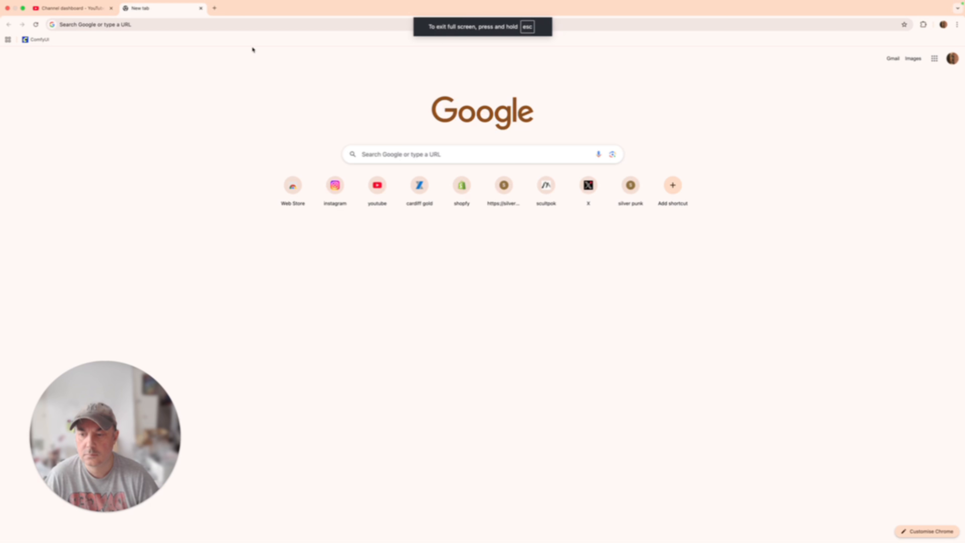
click(550, 194)
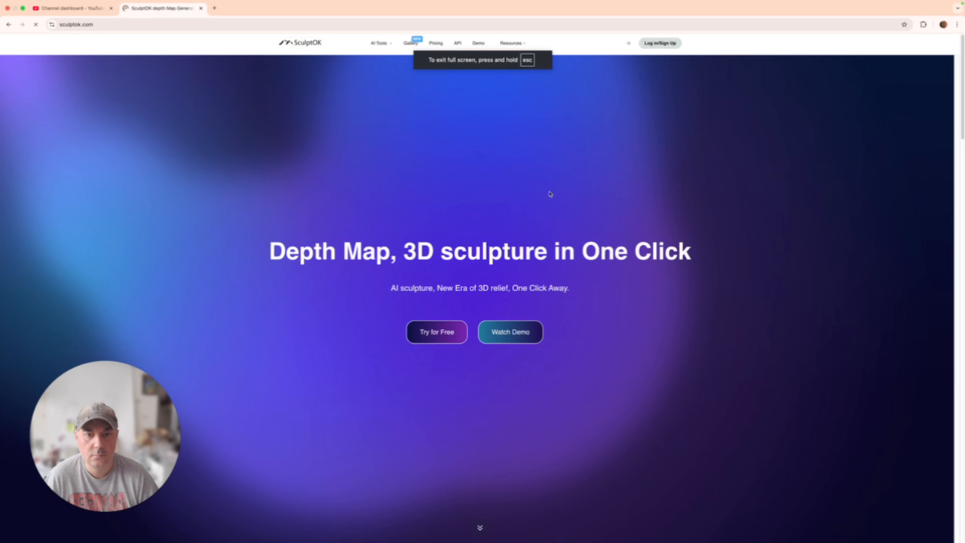
mouse_move(378, 43)
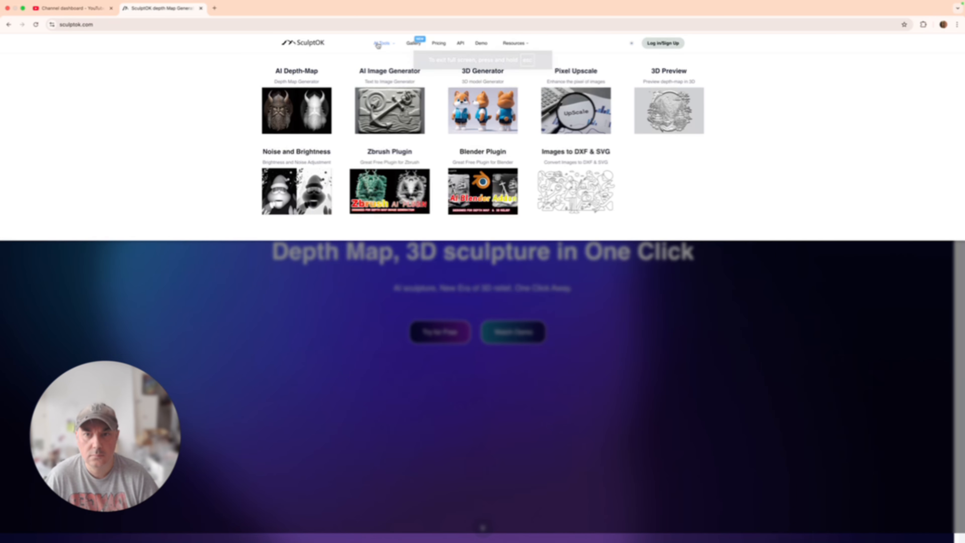
click(307, 112)
Step: Upload image 1 from the Mr Hendrix folder on the Desktop as the depth map source
click(340, 128)
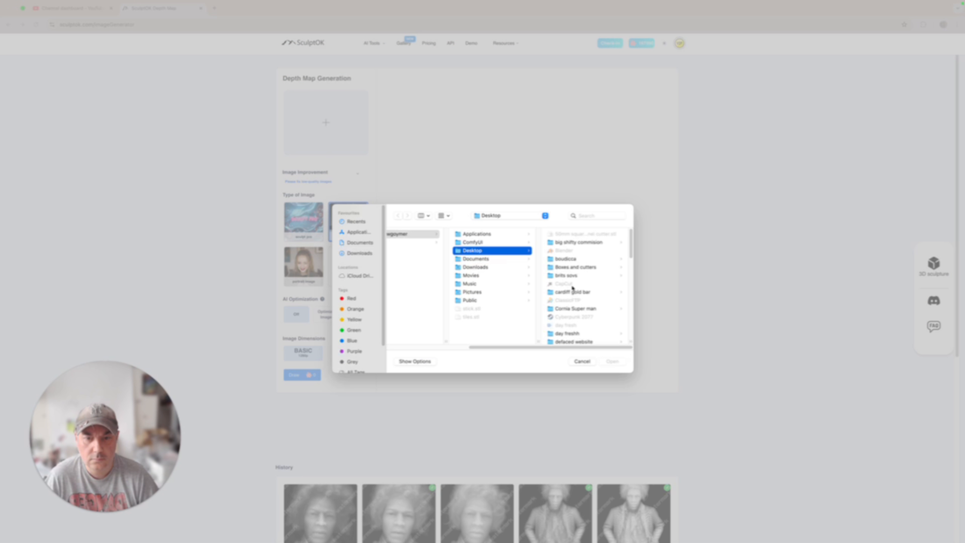
scroll(601, 289, down, 10)
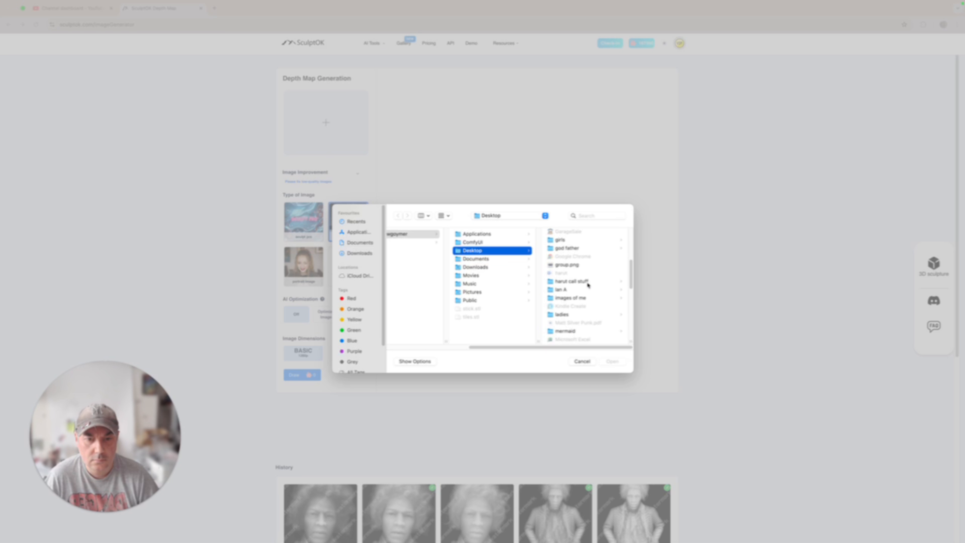
click(569, 268)
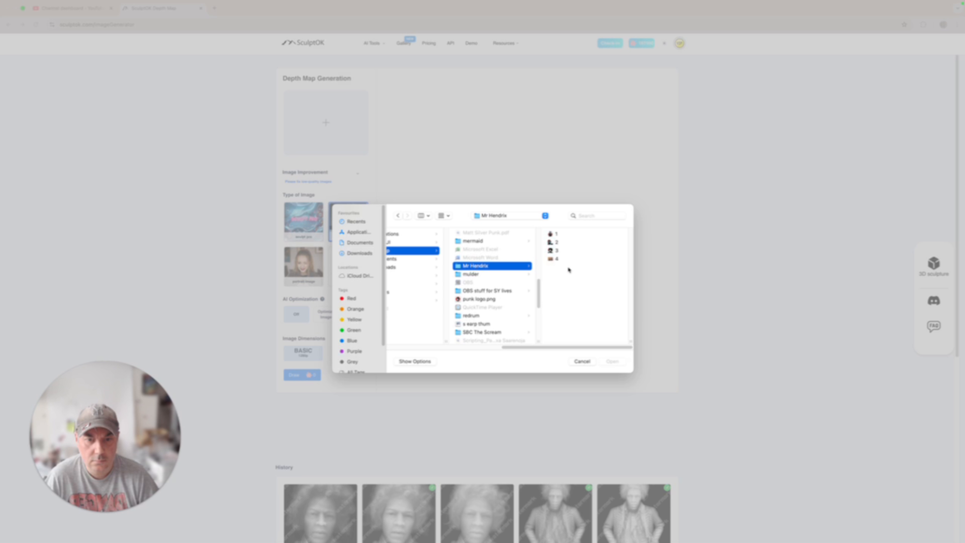
click(559, 233)
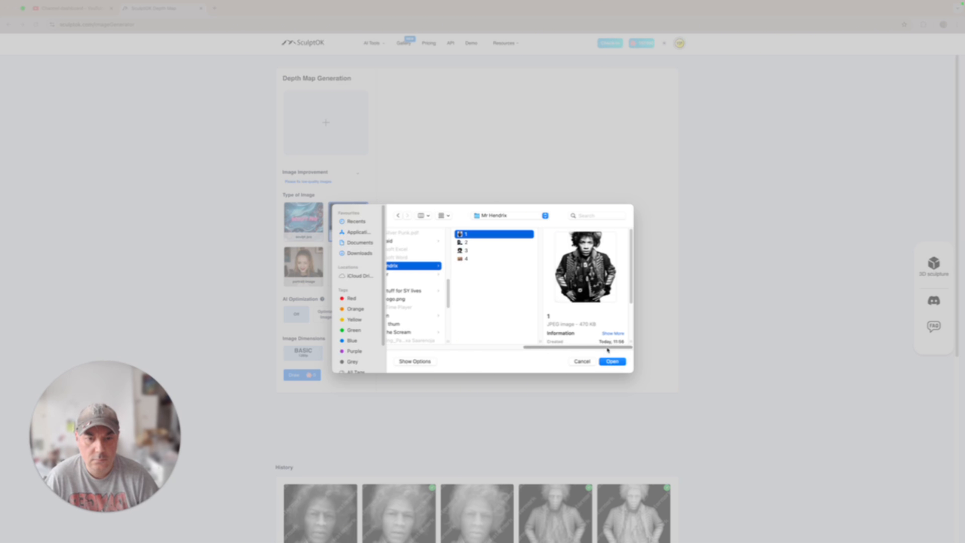
click(612, 362)
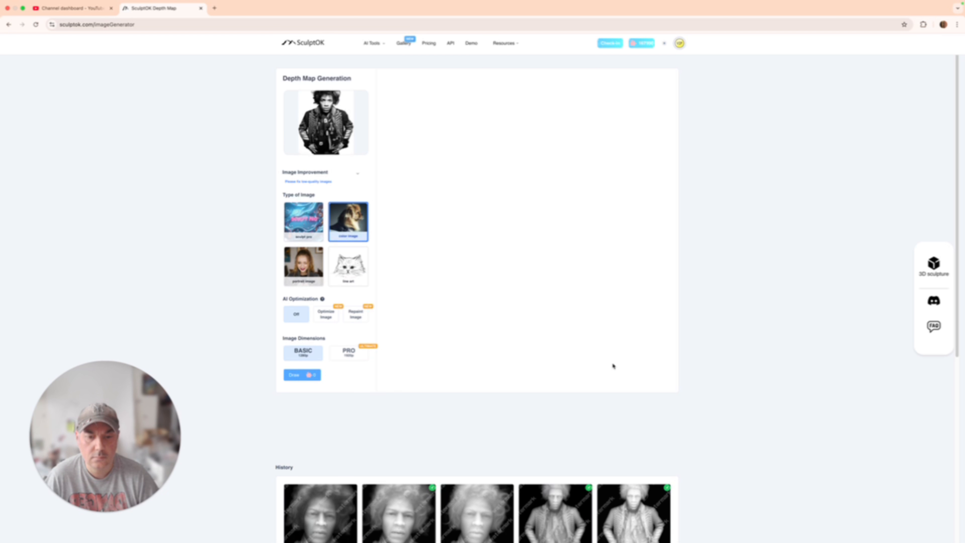
scroll(724, 438, down, 5)
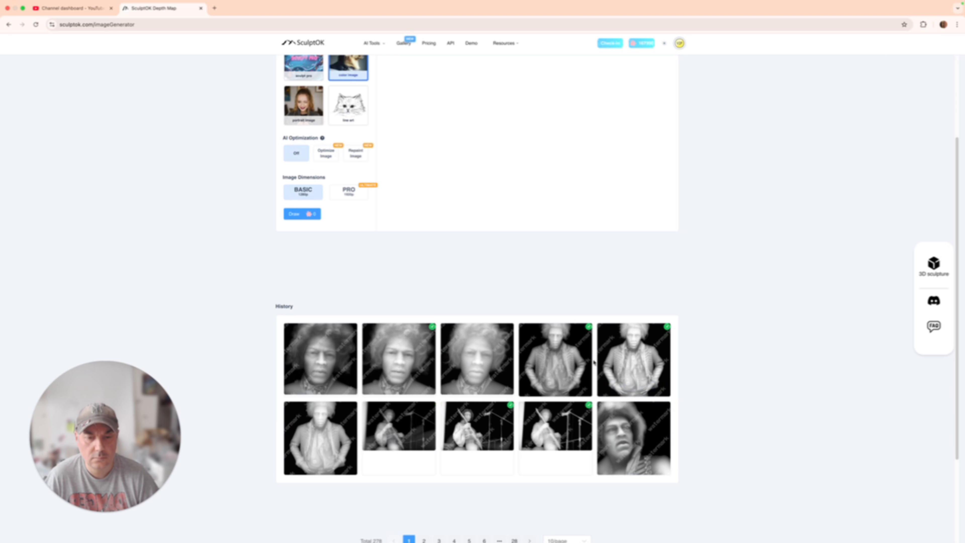
mouse_move(626, 393)
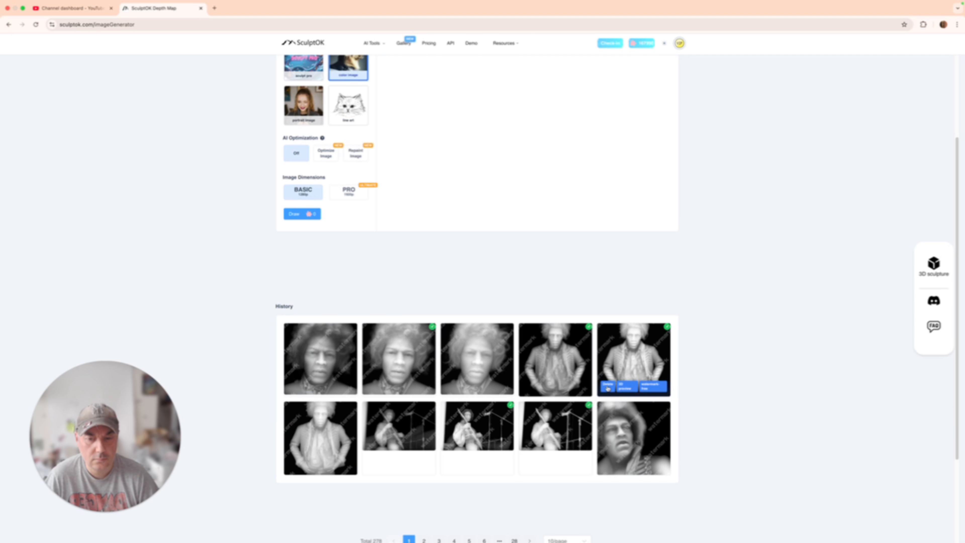
scroll(752, 422, up, 5)
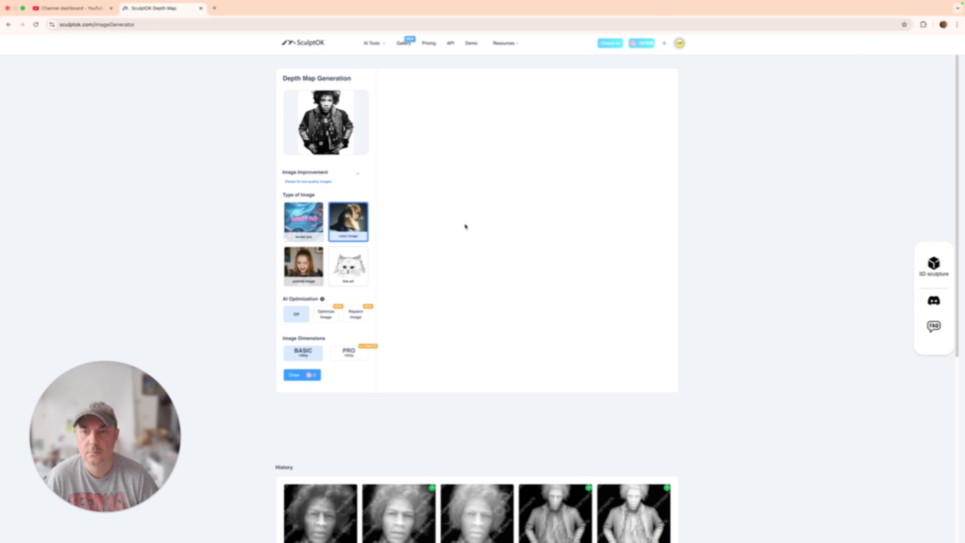
click(308, 119)
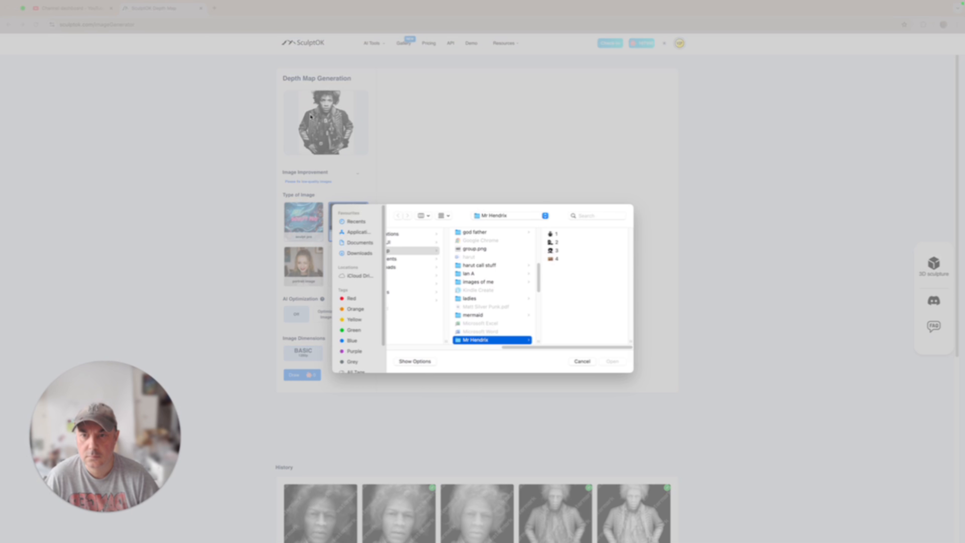
click(582, 359)
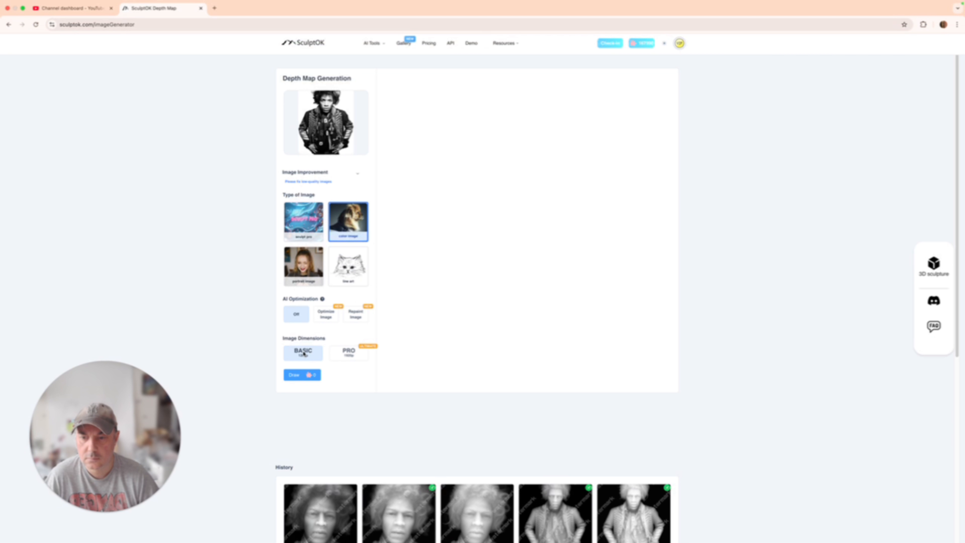
Step: Generate depth maps as a color image with AI optimization off at BASIC dimensions, and open the result in the 3D Lithophane Generator
click(305, 375)
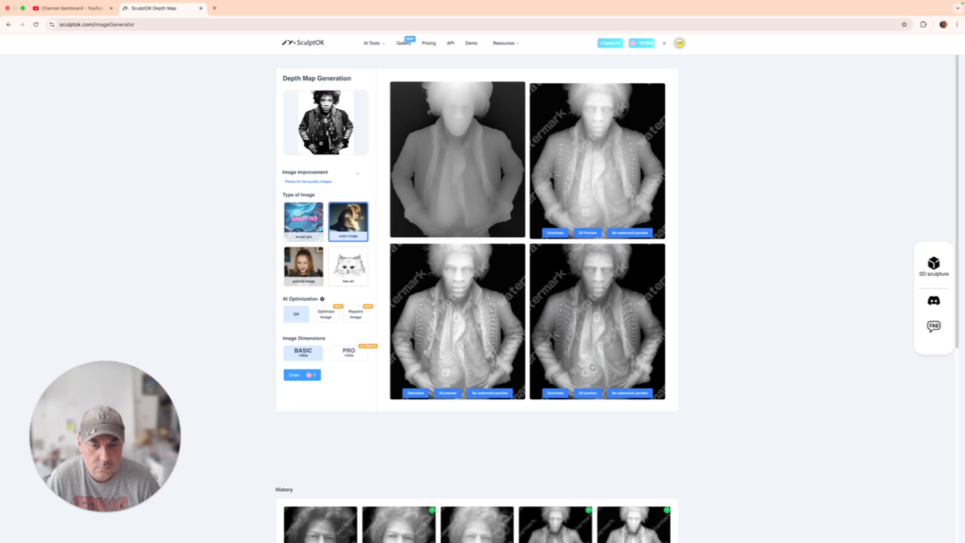
click(490, 394)
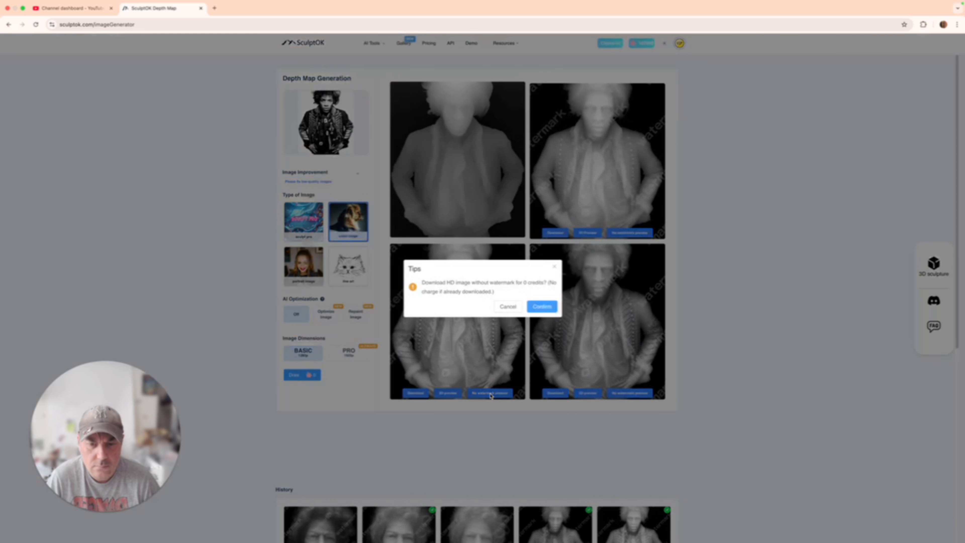
click(535, 310)
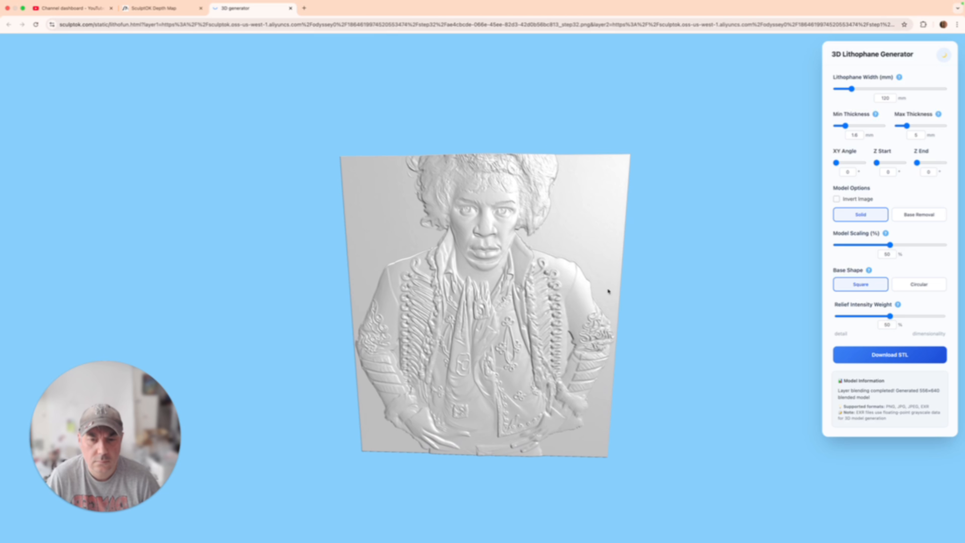
Step: Set the relief's intensity weight to 0% and its model scaling to 100%
mouse_move(613, 286)
mouse_down()
mouse_move(522, 282)
mouse_move(618, 283)
mouse_move(618, 294)
mouse_up()
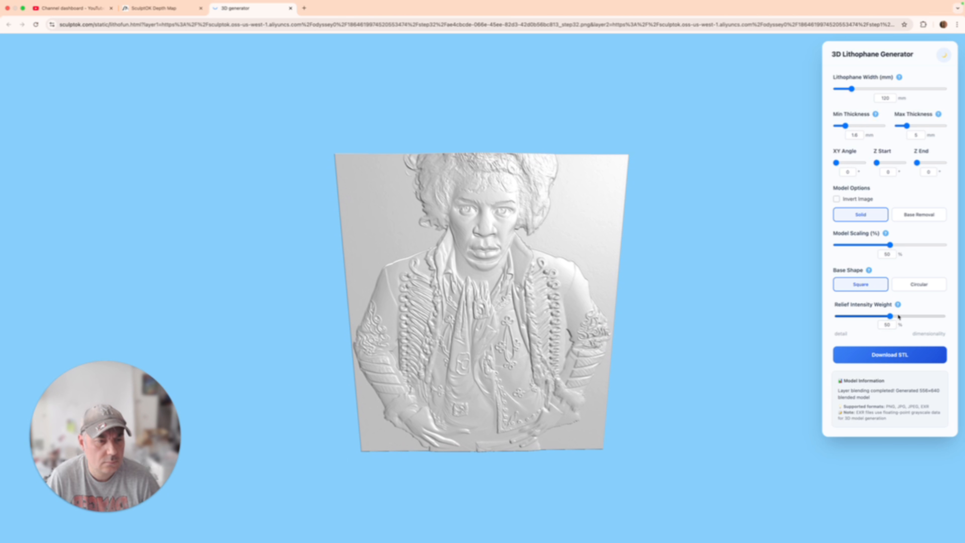
drag(890, 316, 790, 316)
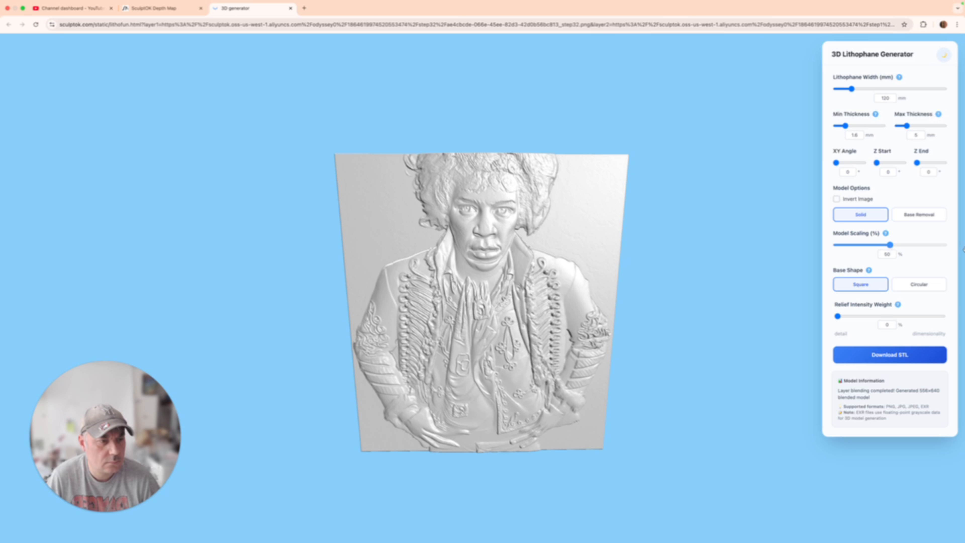
drag(890, 245, 964, 250)
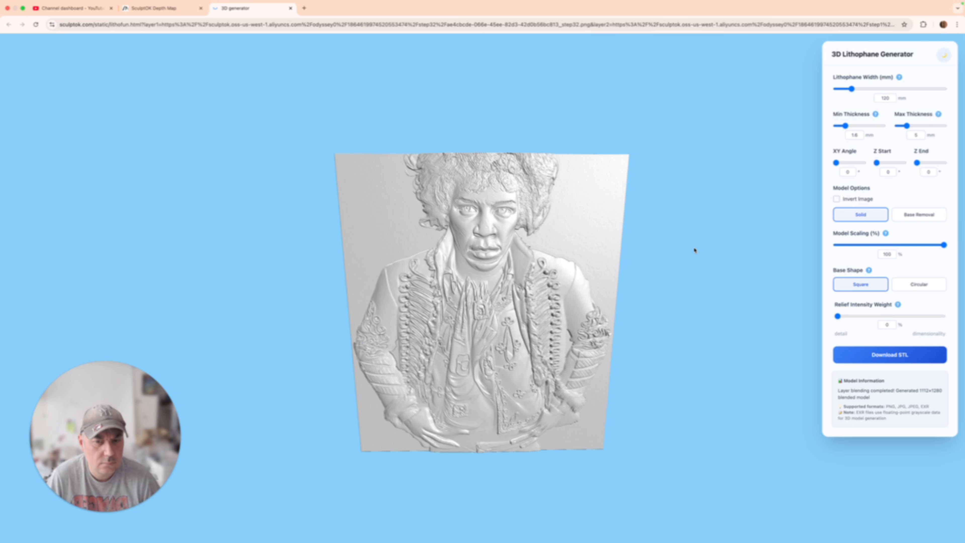
Step: Set the relief's maximum thickness to 6.2 mm and inspect the detail of the 3D model
scroll(604, 269, up, 4)
drag(599, 271, 671, 259)
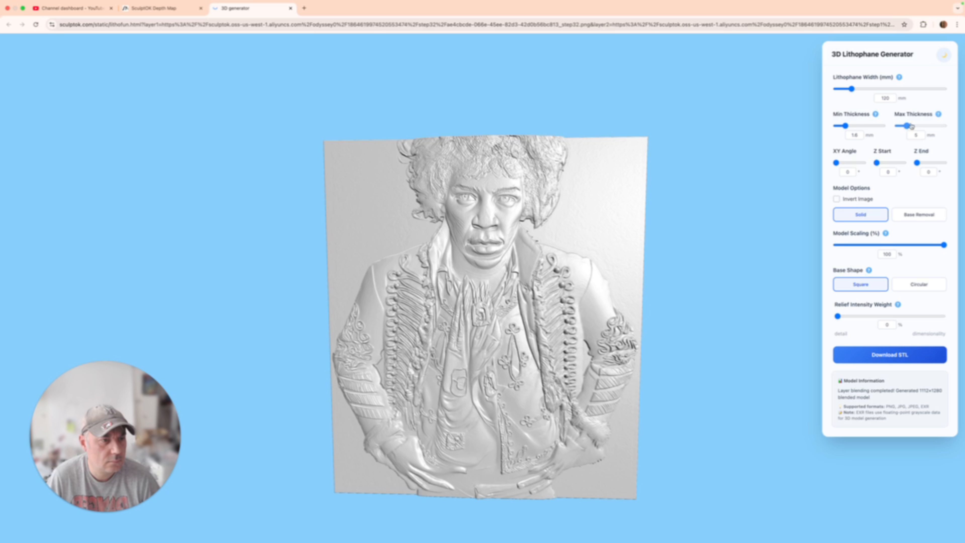
drag(912, 126, 912, 126)
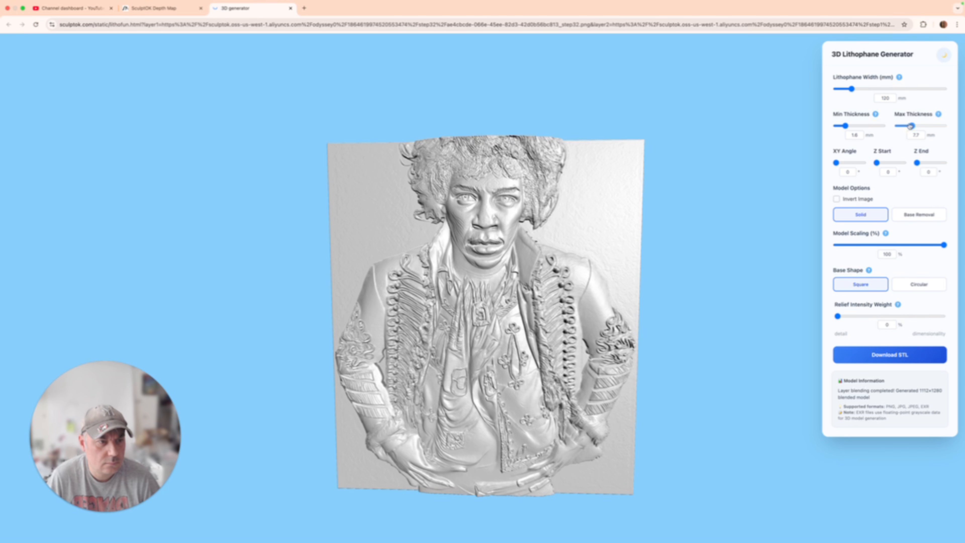
drag(910, 127, 910, 126)
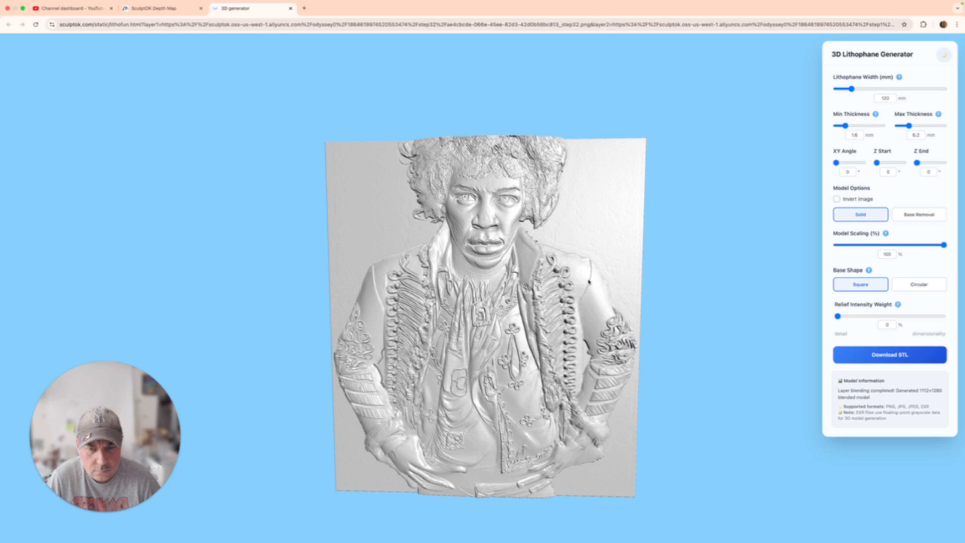
mouse_move(590, 282)
mouse_down()
mouse_move(469, 295)
mouse_move(589, 292)
mouse_up()
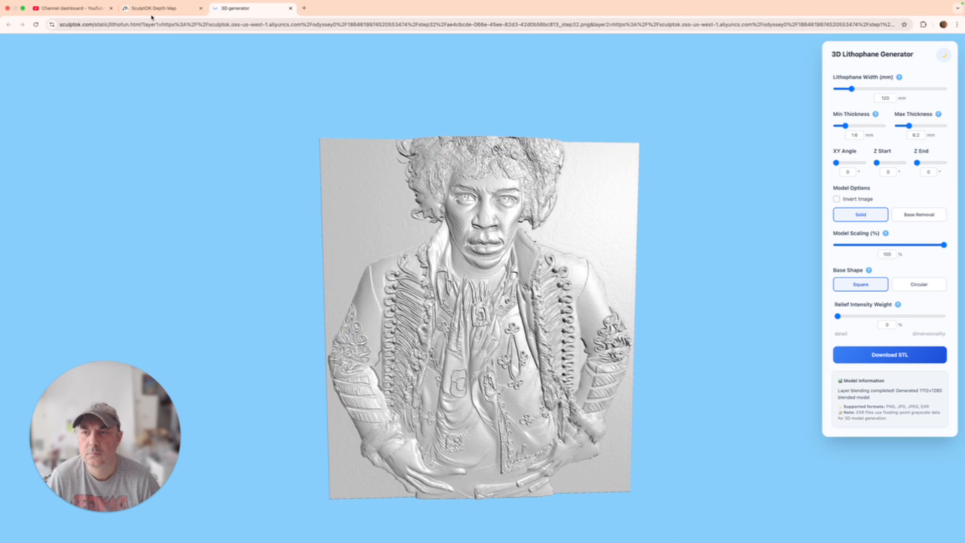
click(141, 7)
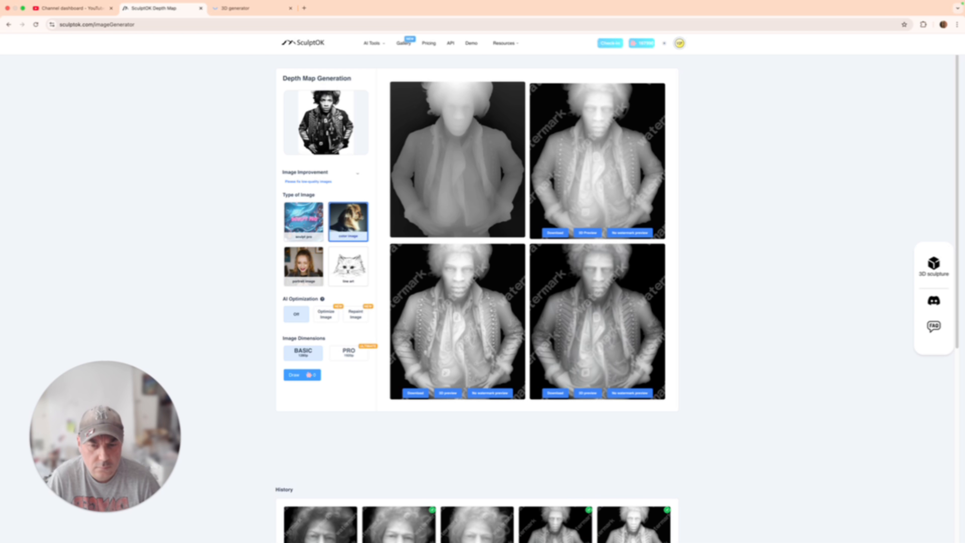
click(340, 116)
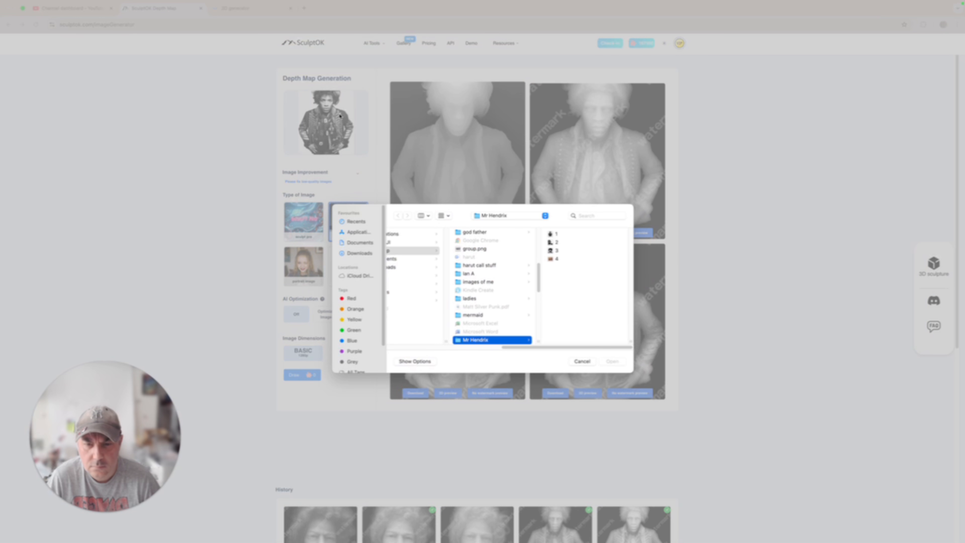
double_click(555, 242)
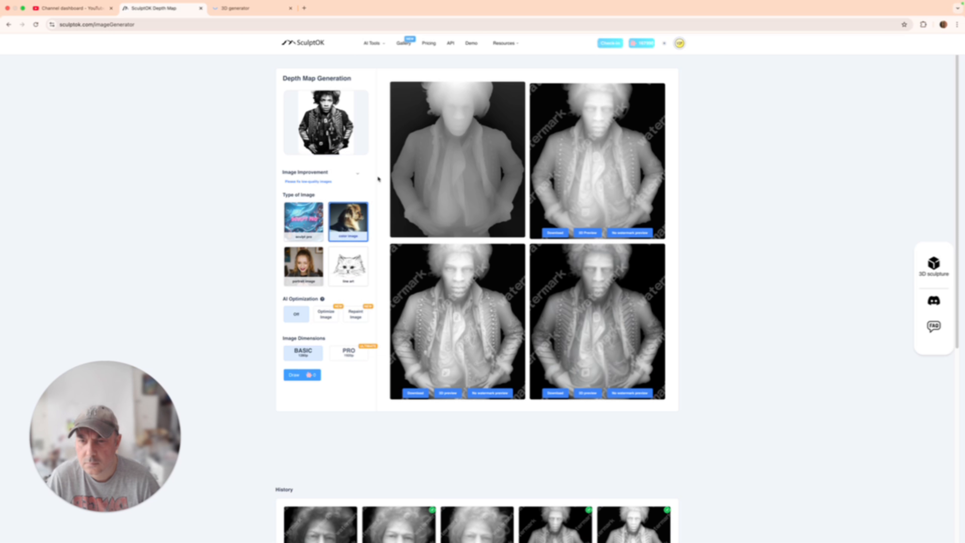
click(314, 115)
click(582, 361)
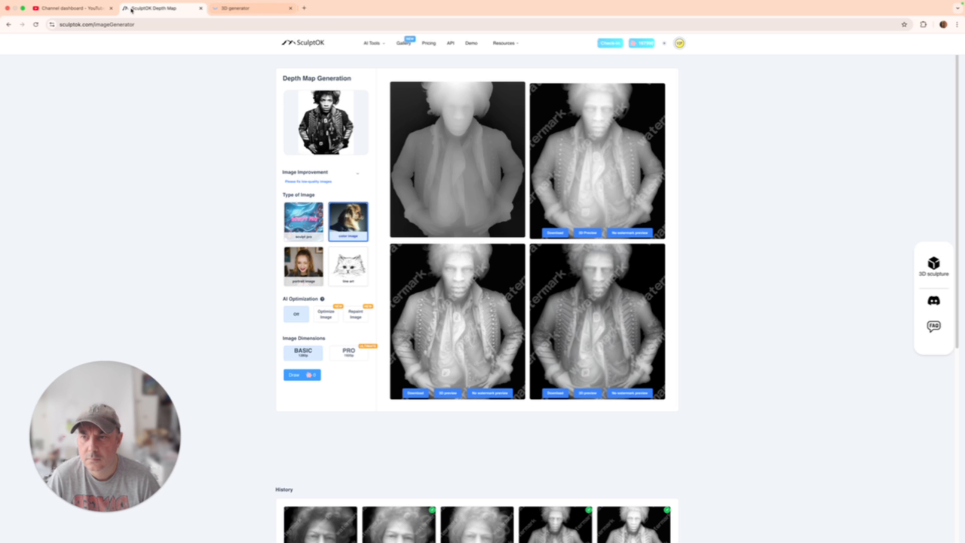
Step: Exit full screen, open photo 1 from the Mr Hendrix folder in Preview, and place it beside the 3D relief for comparison
click(76, 8)
click(219, 9)
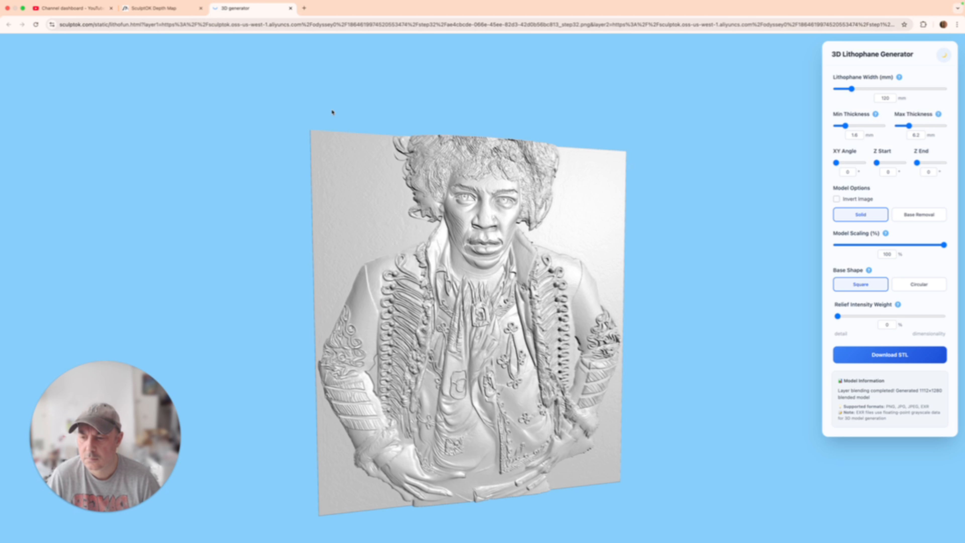
click(21, 8)
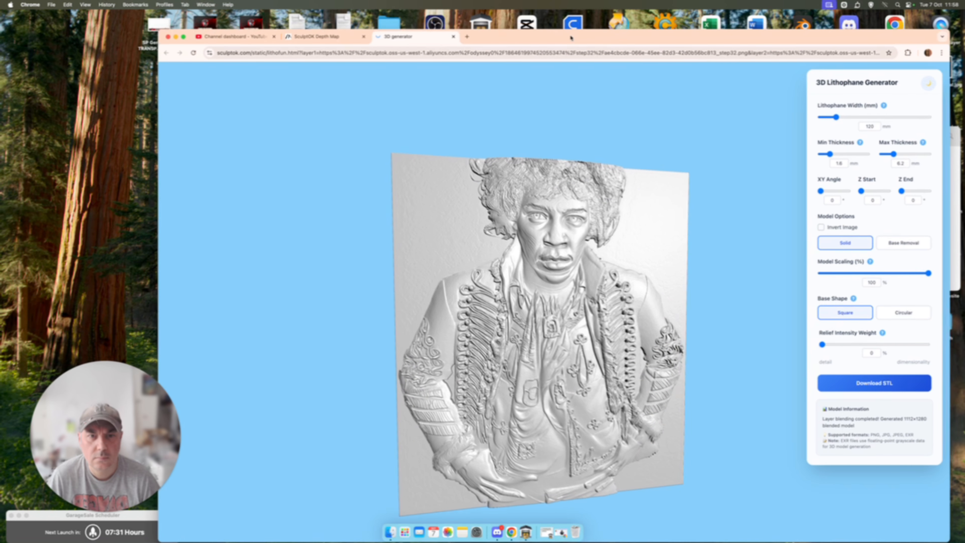
drag(571, 37, 407, 203)
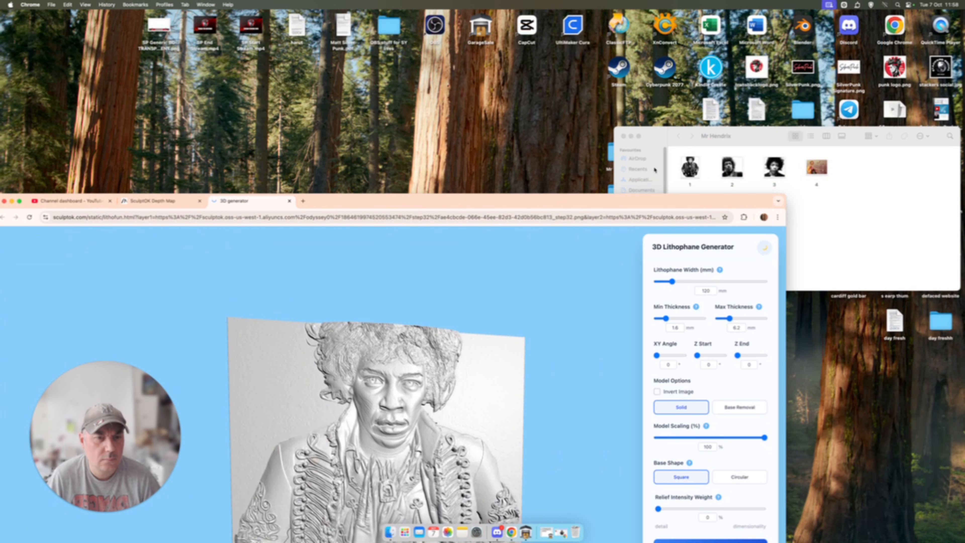
click(690, 167)
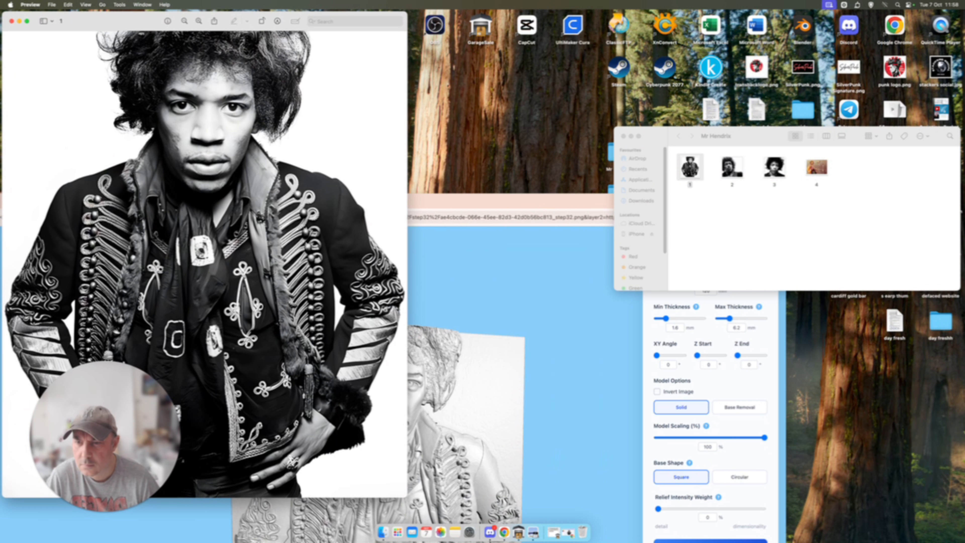
click(488, 280)
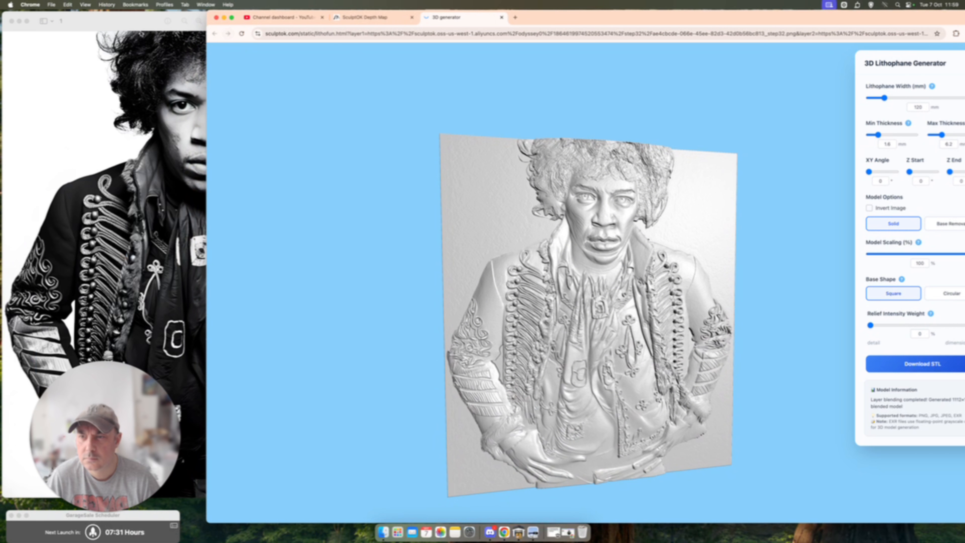
Step: Shrink the photo 1 window to compare it beside the 3D relief, and return to the relief to rotate it slightly
drag(110, 21, 228, 61)
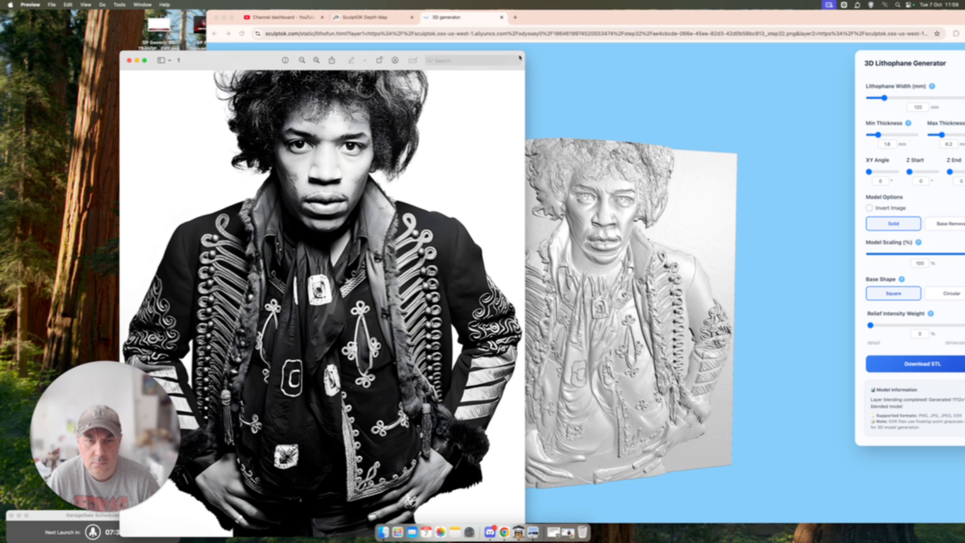
drag(524, 52, 386, 149)
drag(221, 160, 344, 90)
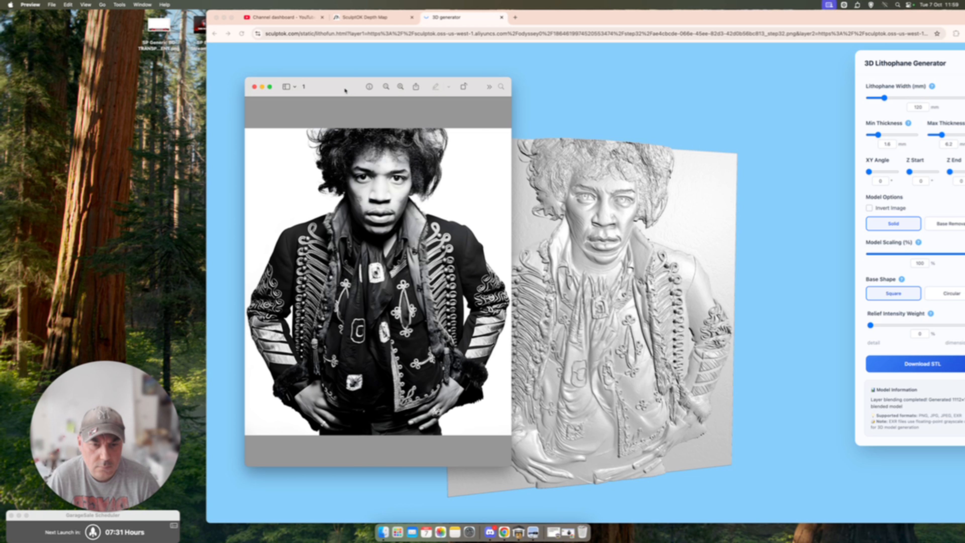
click(692, 266)
mouse_move(692, 267)
mouse_down()
mouse_move(575, 274)
mouse_move(623, 263)
mouse_move(702, 273)
mouse_up()
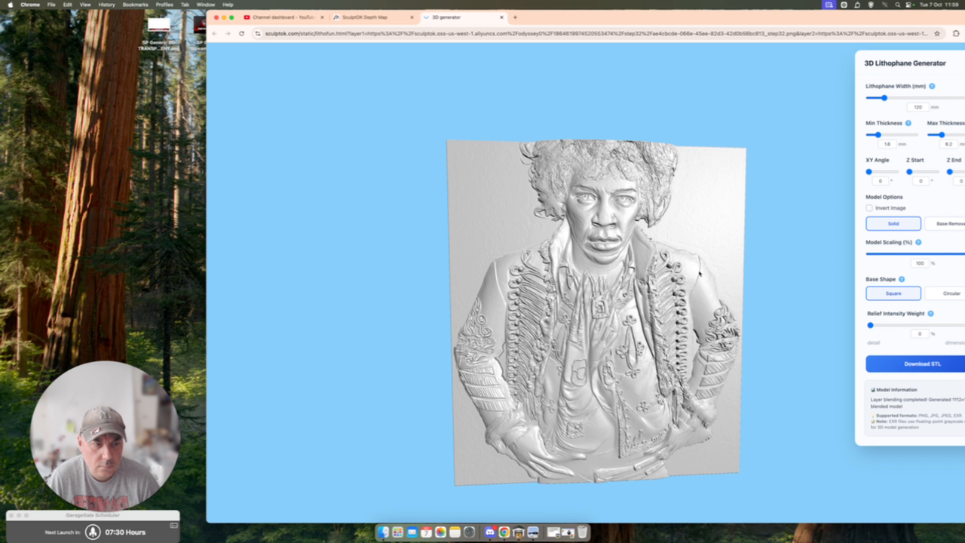
Step: Show the 3D Lithophane Generator full screen and set the relief's maximum thickness to 7.1 mm
drag(664, 14, 562, 8)
click(129, 18)
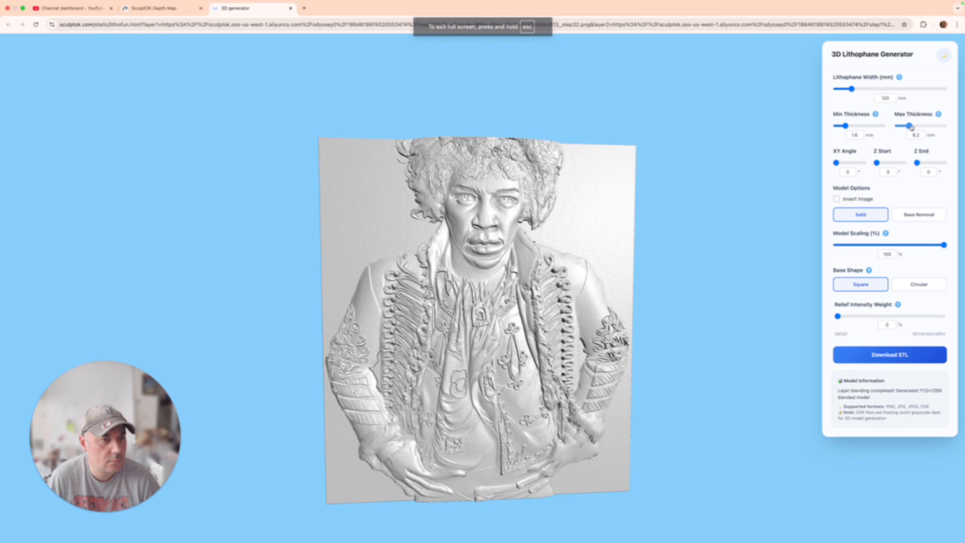
drag(914, 127, 914, 127)
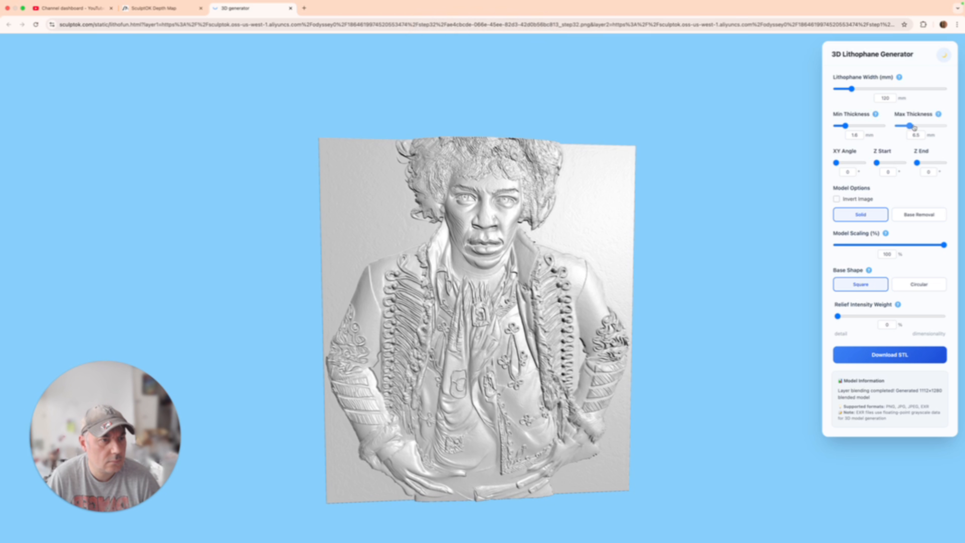
click(915, 127)
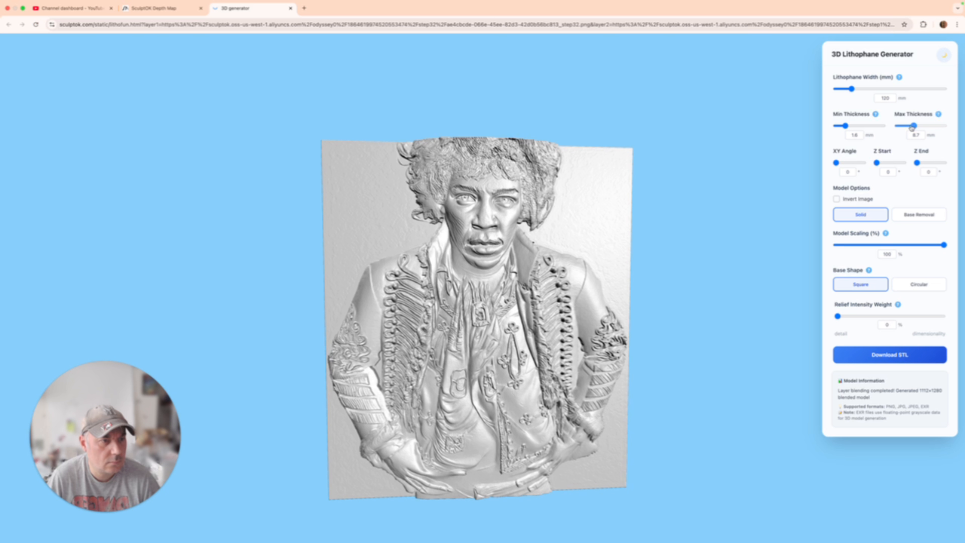
click(909, 128)
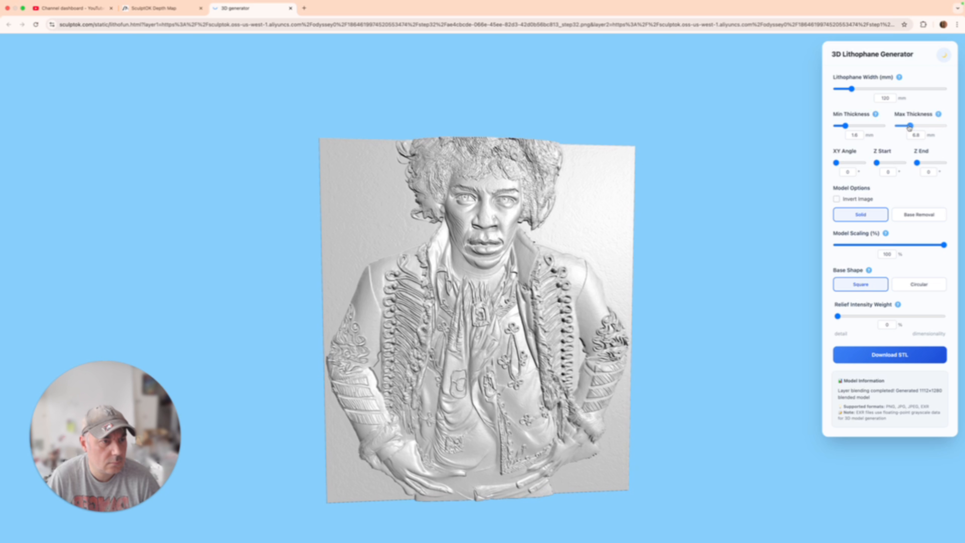
drag(911, 127, 911, 128)
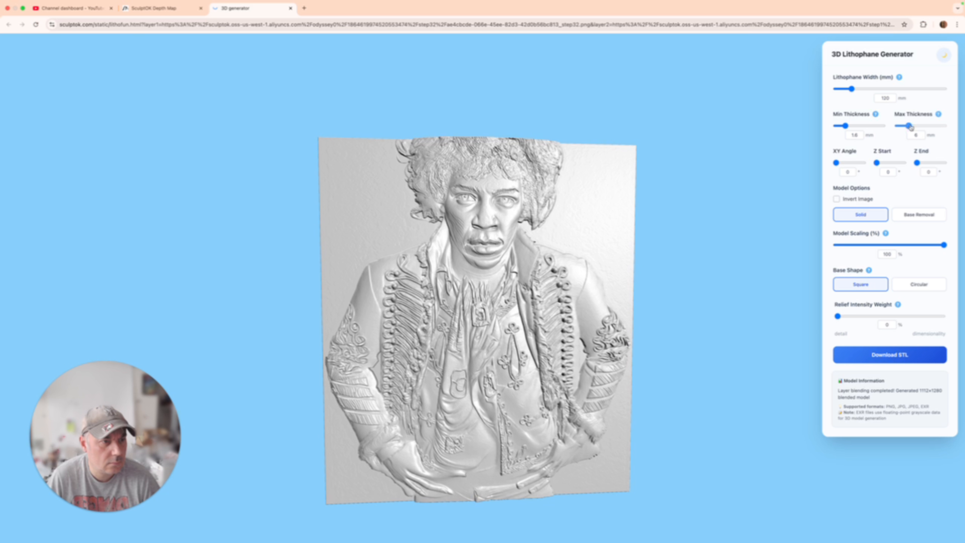
click(911, 128)
click(911, 127)
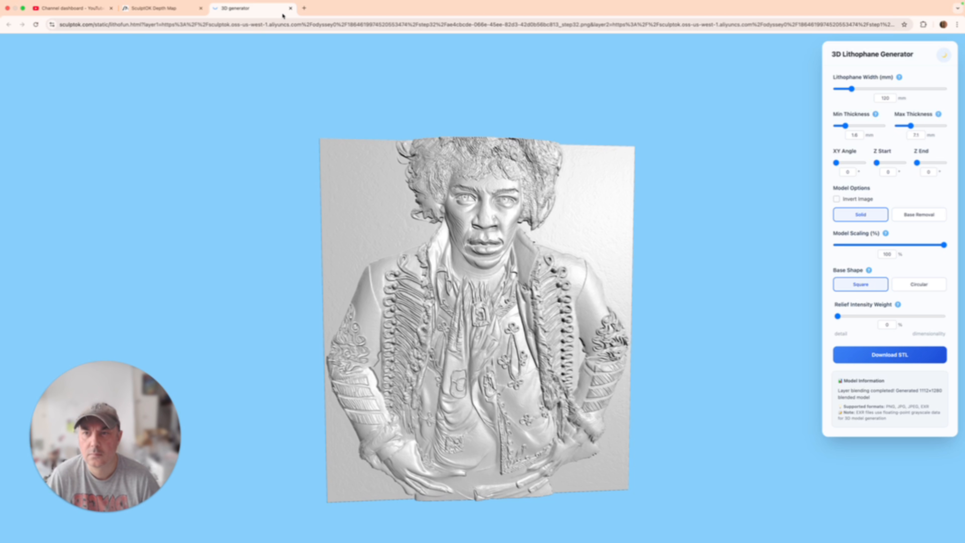
Step: Close the 3D Lithophane Generator and download the step32 depth map, the first one in the second row of results
click(290, 8)
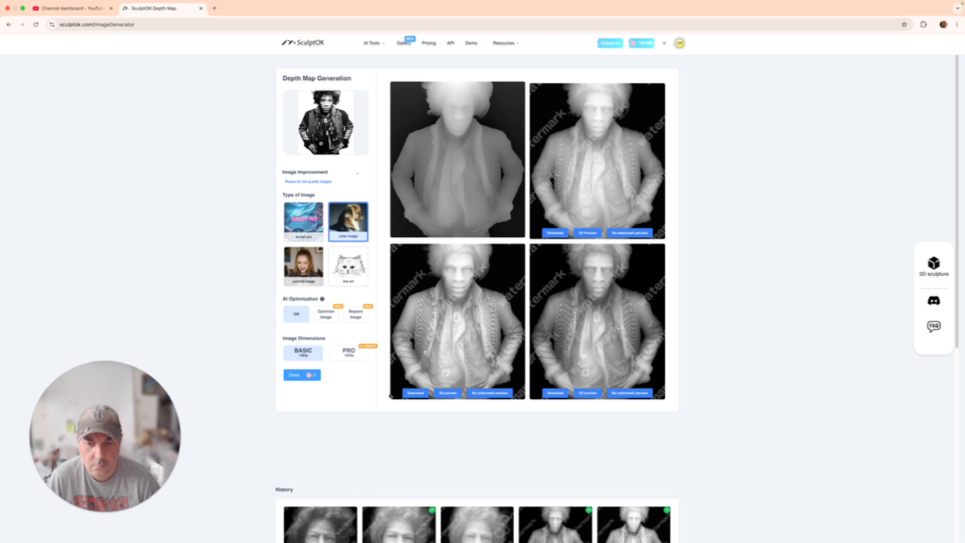
click(414, 393)
click(547, 309)
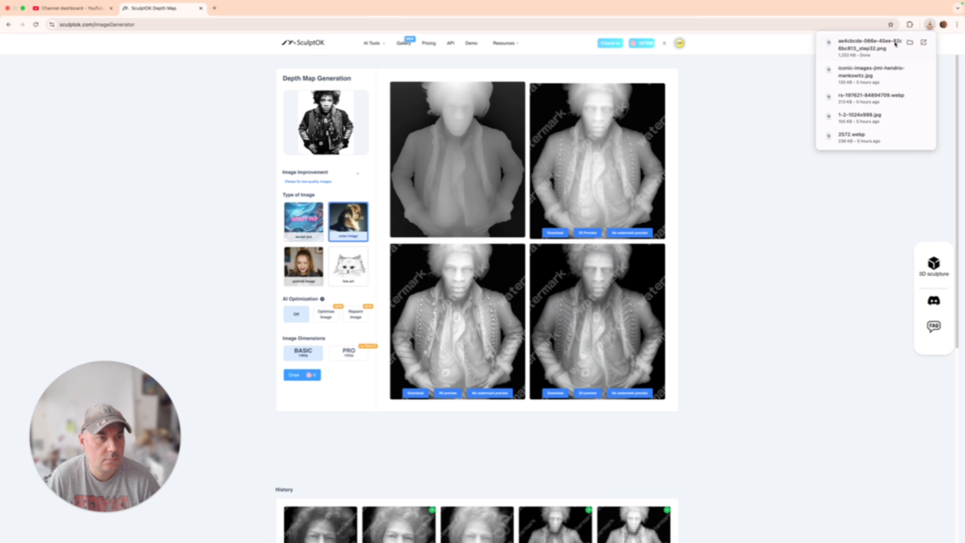
Step: Open the downloaded depth map in Preview, inspect it uncovered beside photo 1, and close it
click(881, 48)
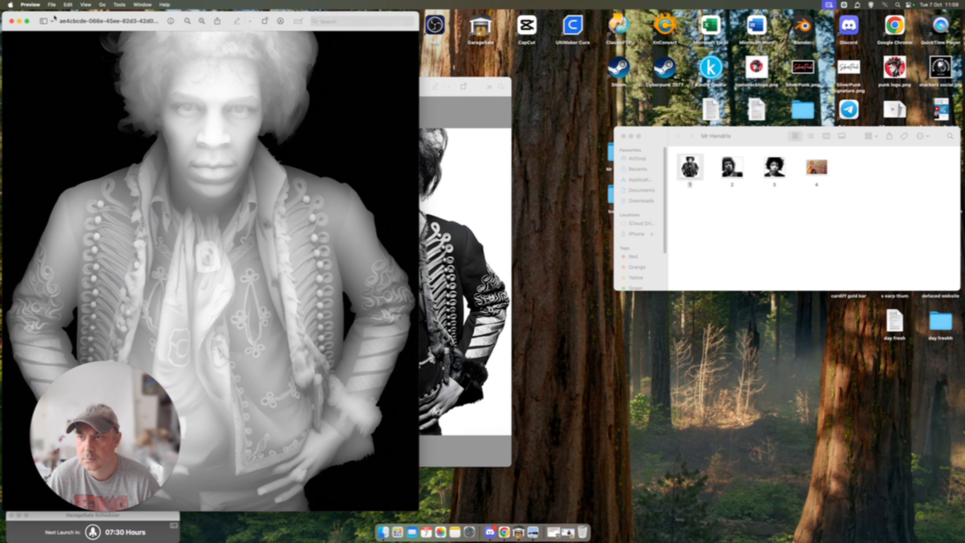
drag(55, 18, 423, 5)
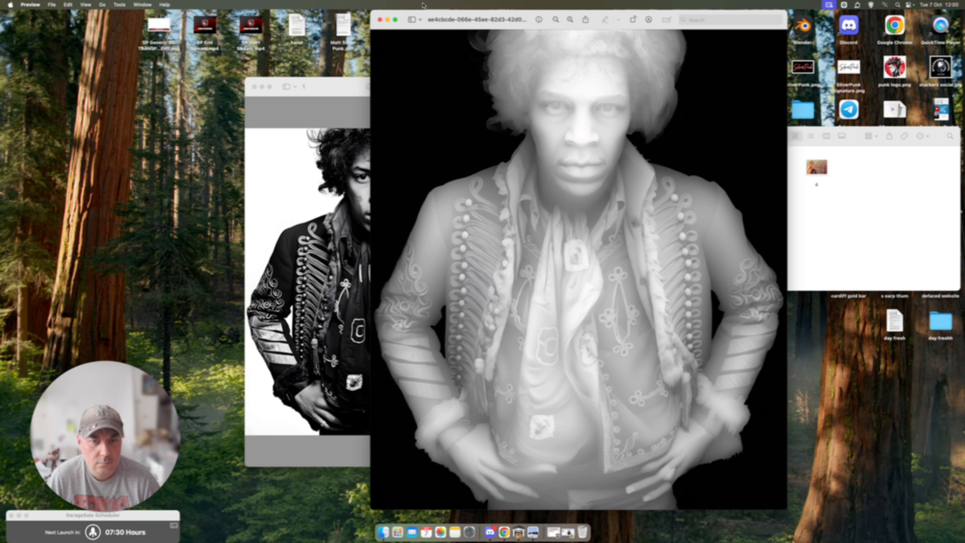
click(380, 19)
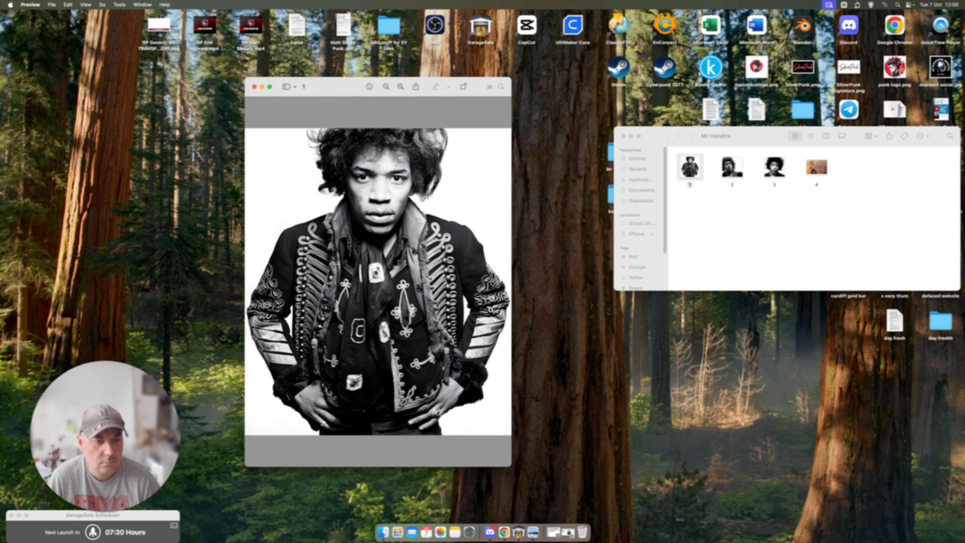
Step: Minimise the Mr Hendrix folder, close the old Canva design and create a blank Instagram Post (4:5) design
click(726, 383)
click(631, 136)
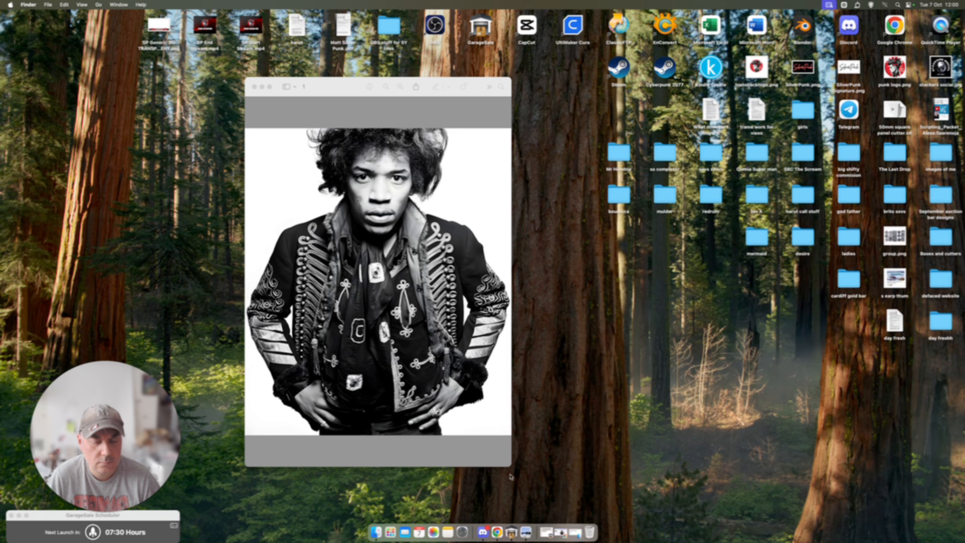
click(554, 532)
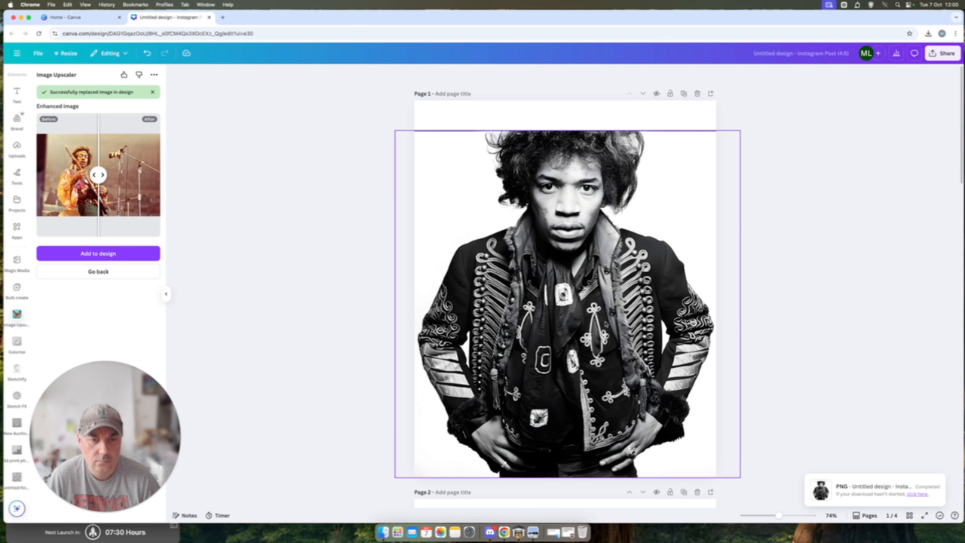
click(209, 17)
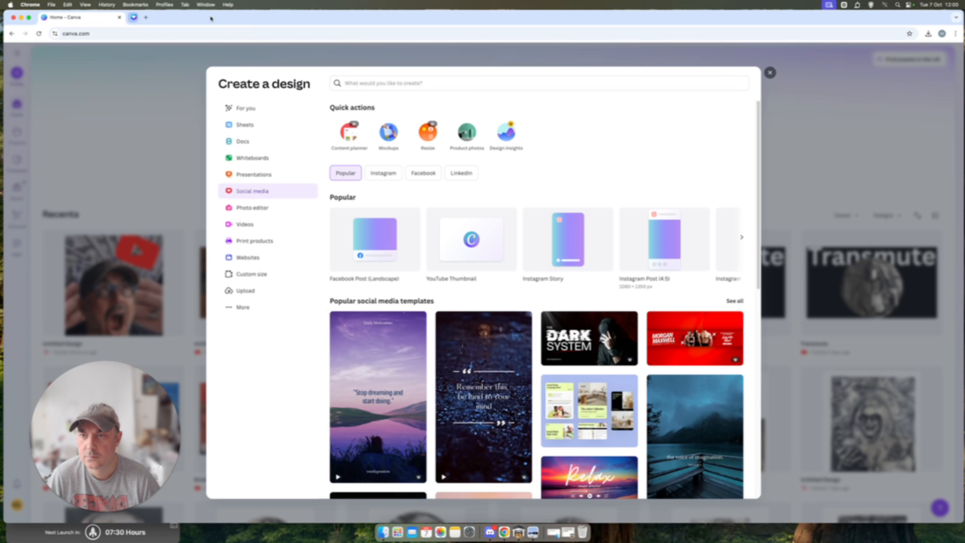
click(648, 248)
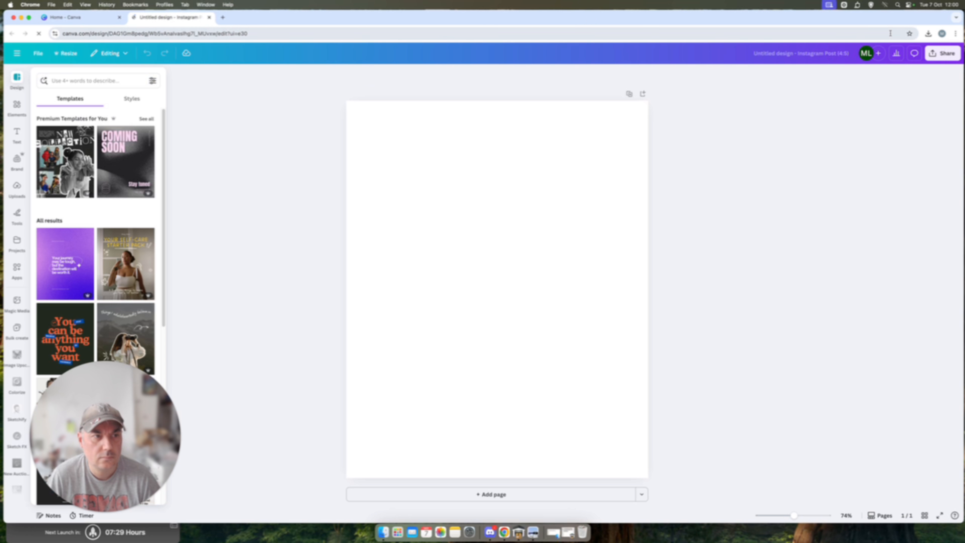
Step: Take SculptOK's browser window out of full screen and put the downloaded step32 depth map from its download history onto the desktop
click(928, 34)
click(929, 33)
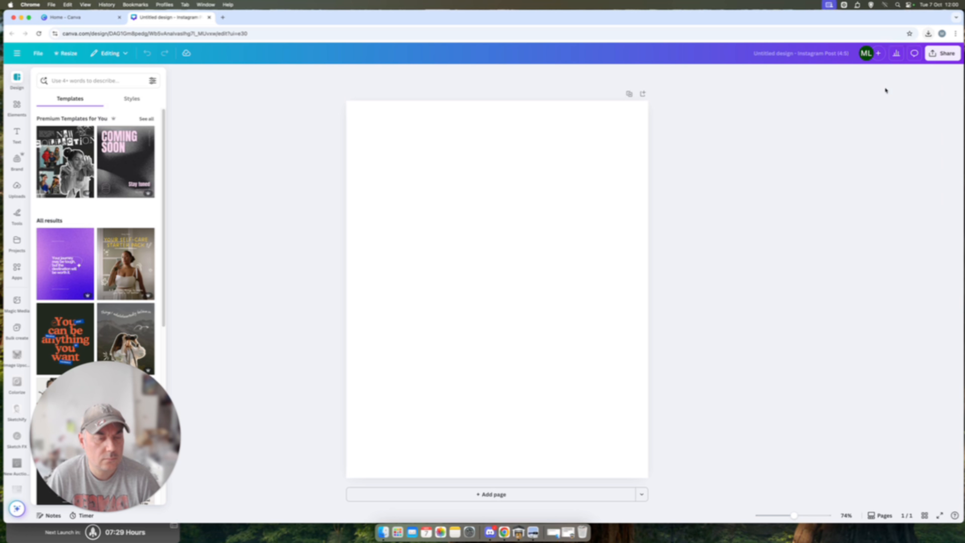
click(504, 531)
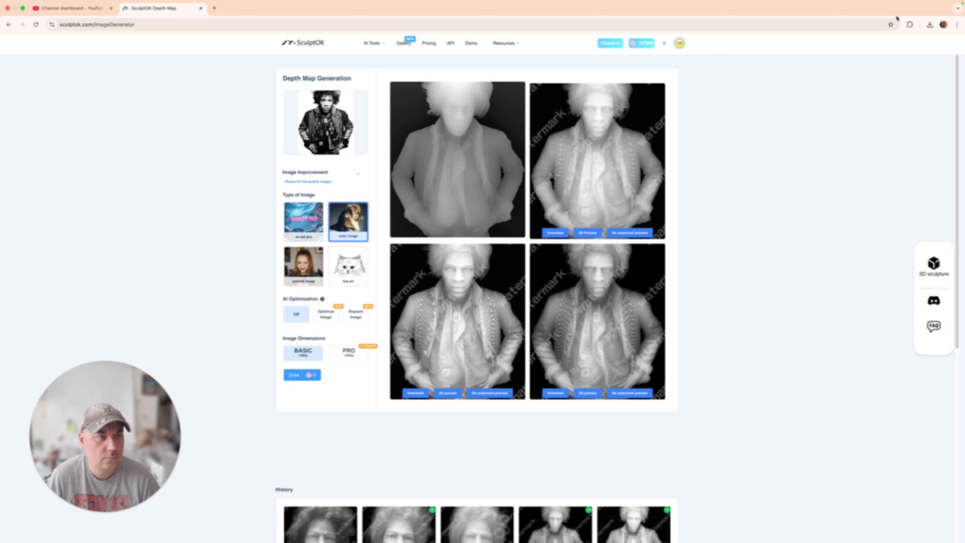
click(930, 24)
click(718, 128)
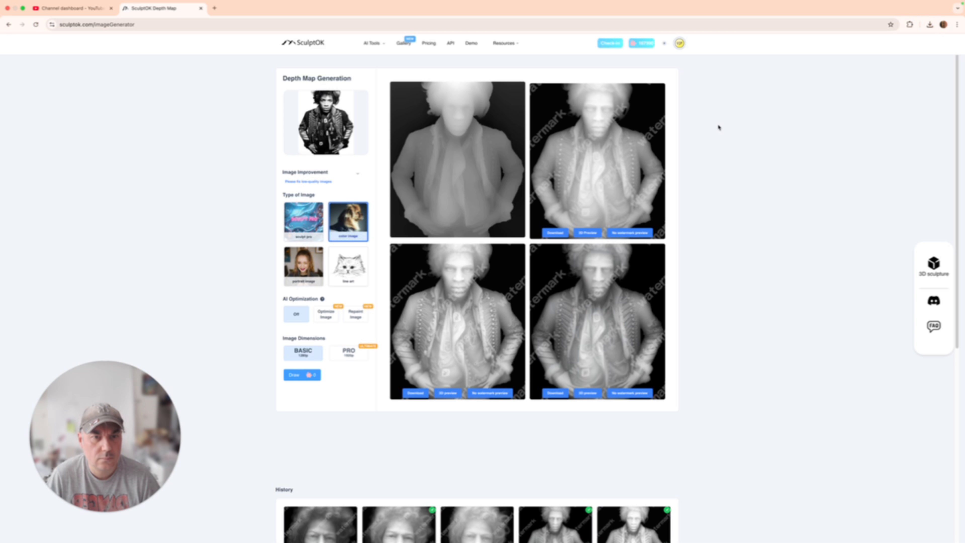
click(23, 8)
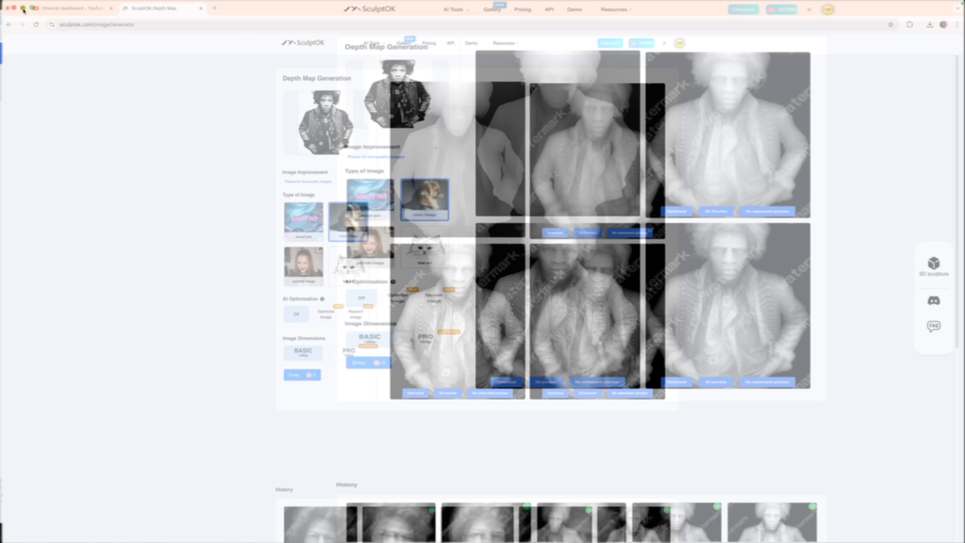
click(857, 34)
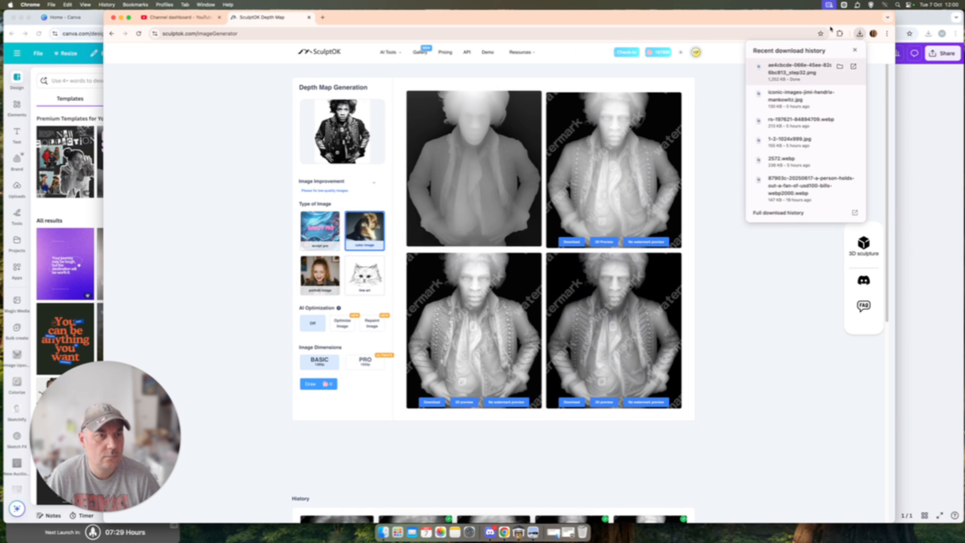
click(919, 25)
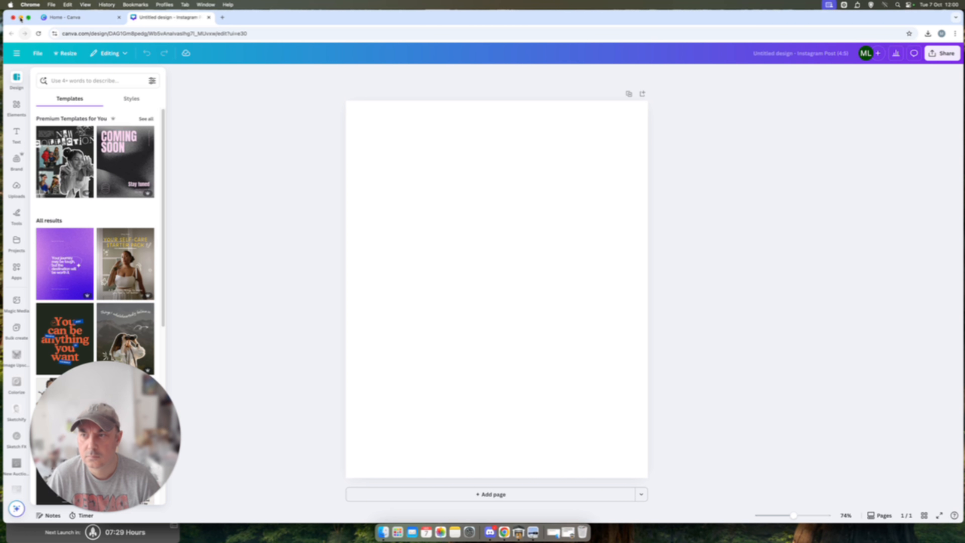
click(20, 18)
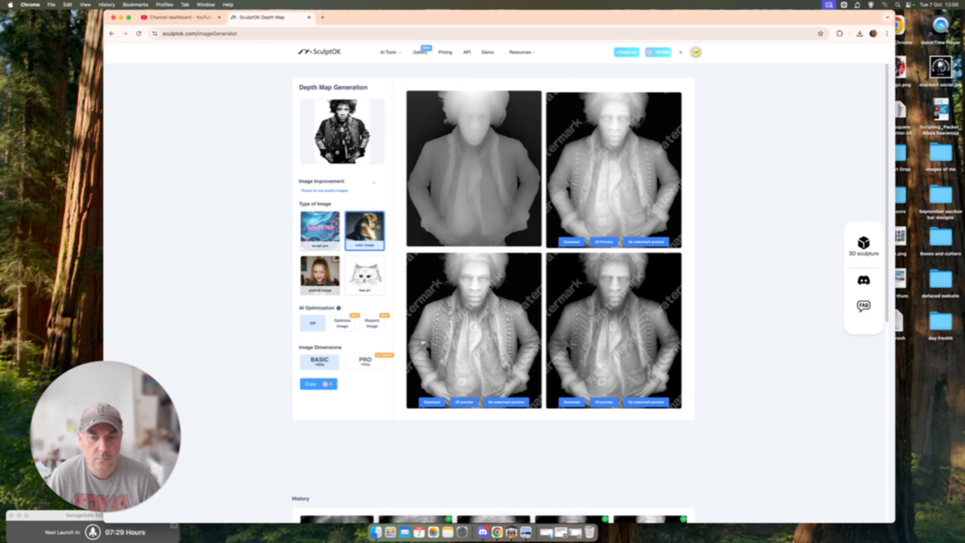
click(859, 33)
drag(877, 244, 934, 405)
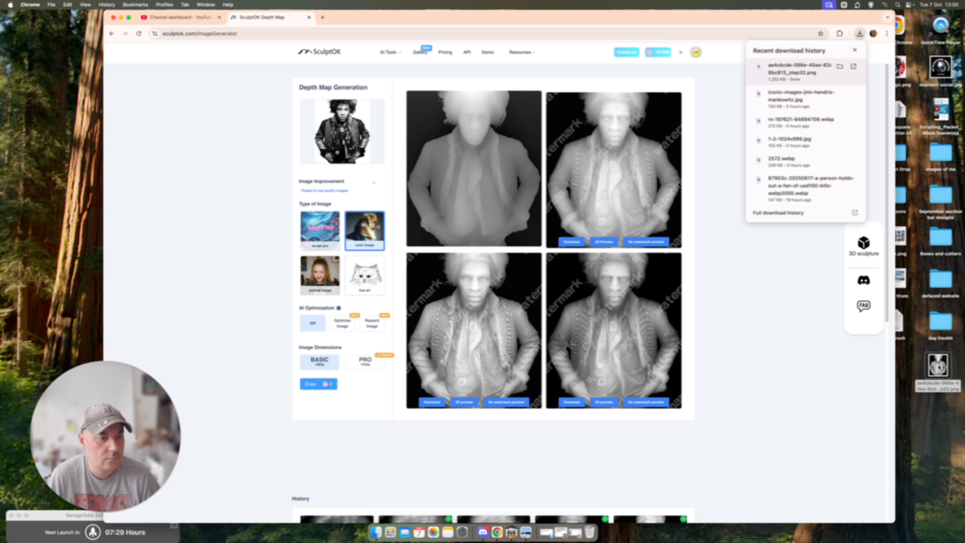
Step: Add the depth map from the desktop to the blank Canva design, align it with the page's top edge and scale it to full page width
click(575, 533)
drag(606, 17, 571, 16)
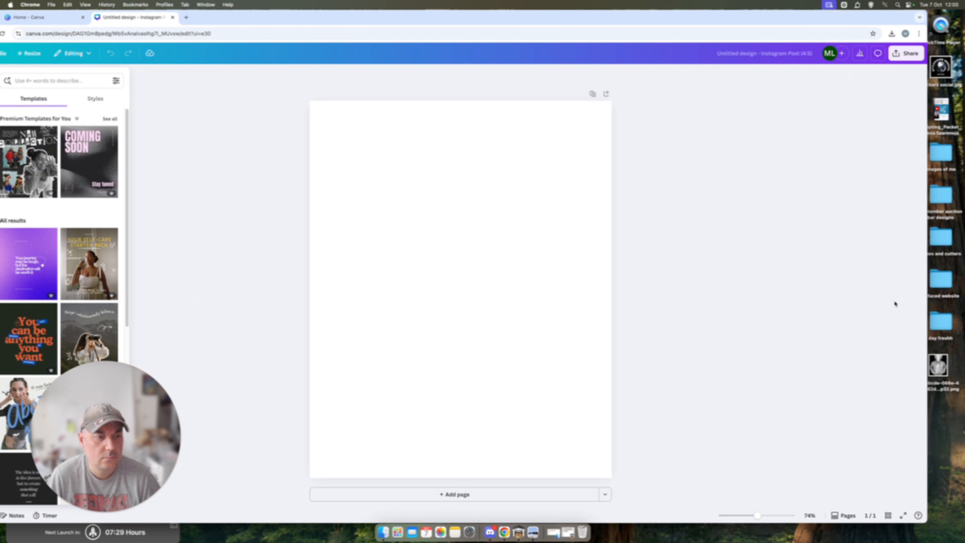
drag(938, 365, 498, 220)
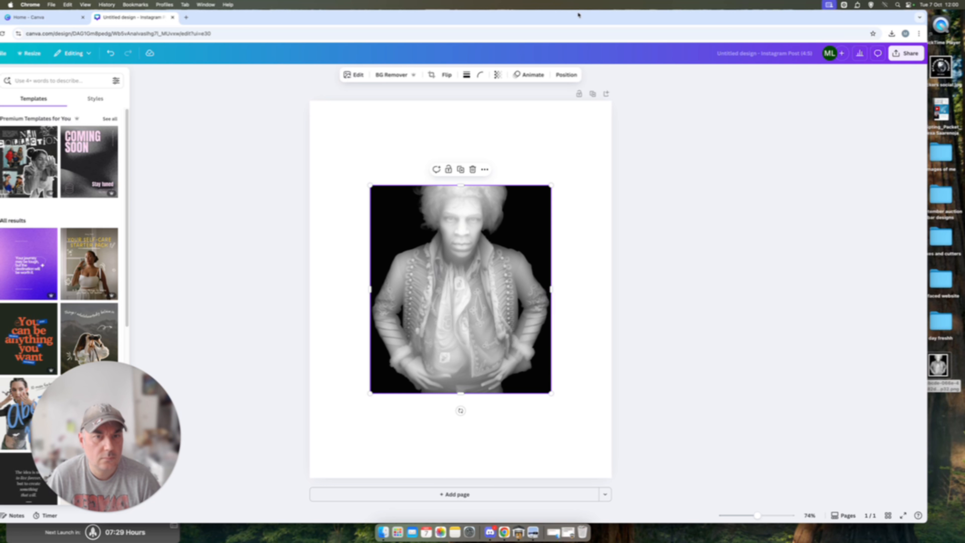
drag(569, 17, 608, 16)
drag(482, 289, 421, 204)
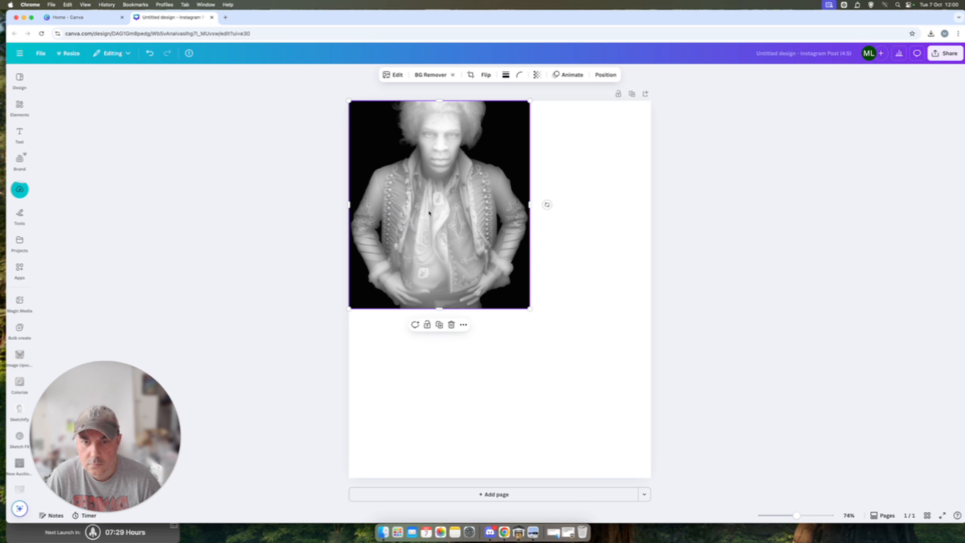
drag(530, 309, 650, 447)
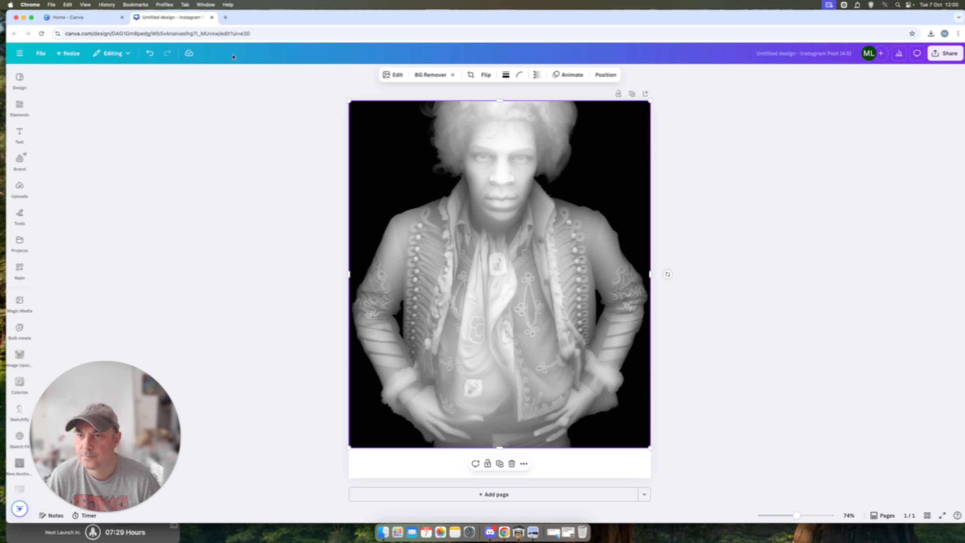
Step: Remove the depth map's background with BG Remover and browse the other Magic Studio tools
click(397, 75)
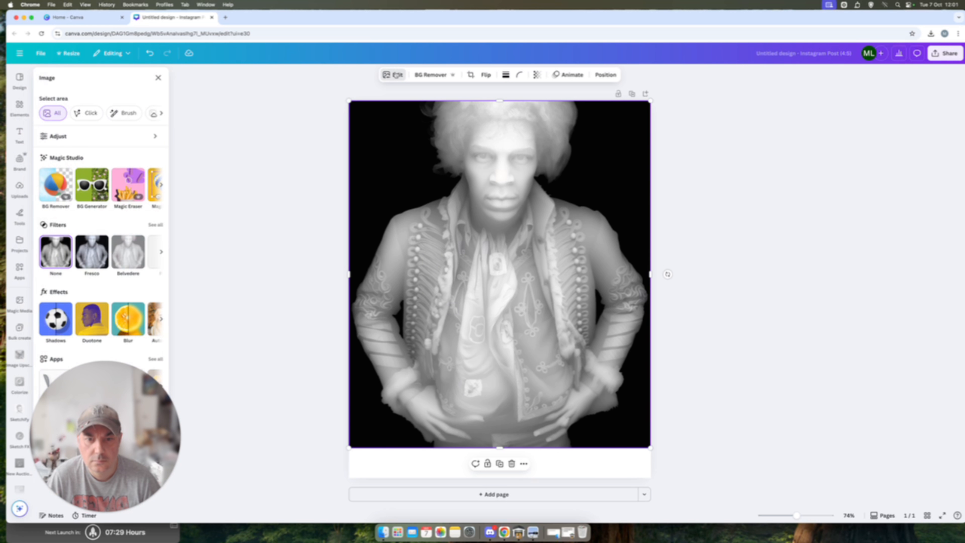
click(160, 187)
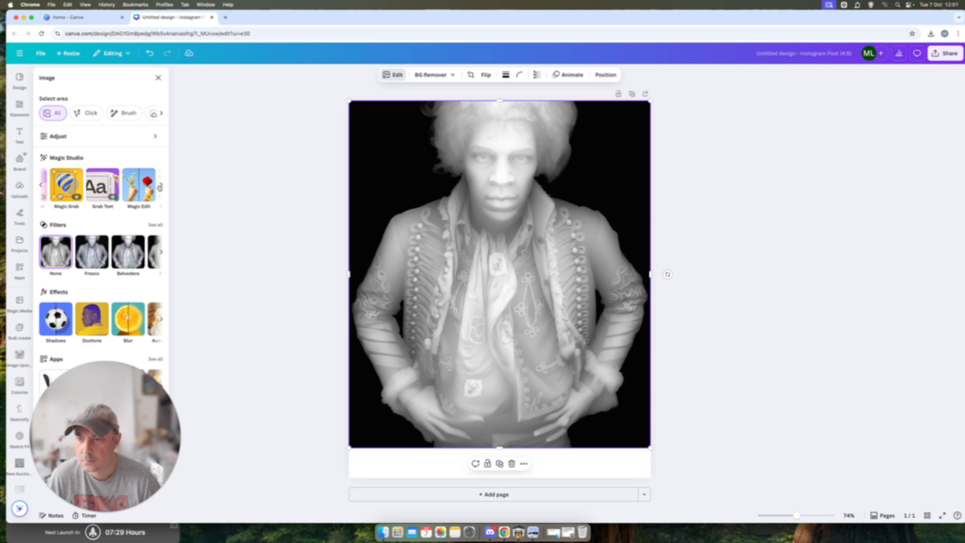
click(41, 185)
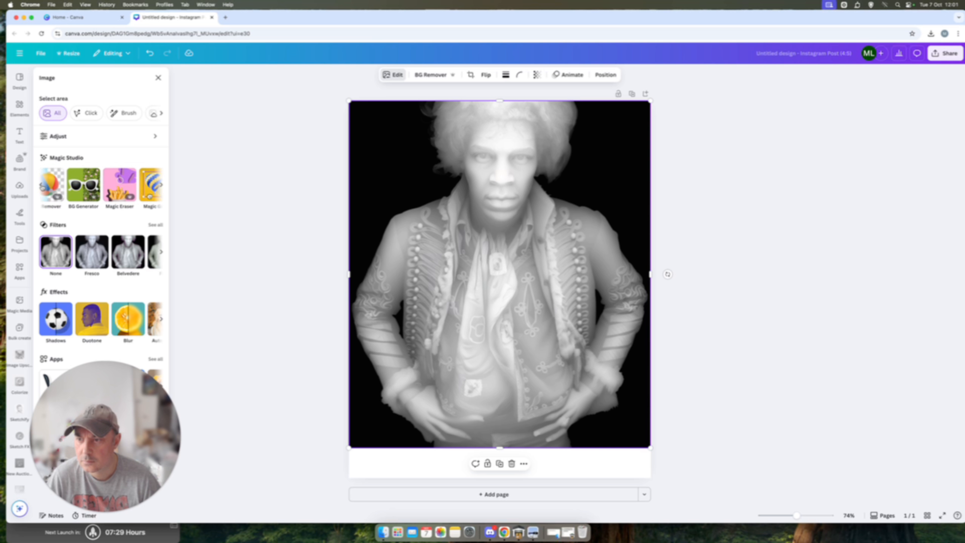
click(63, 183)
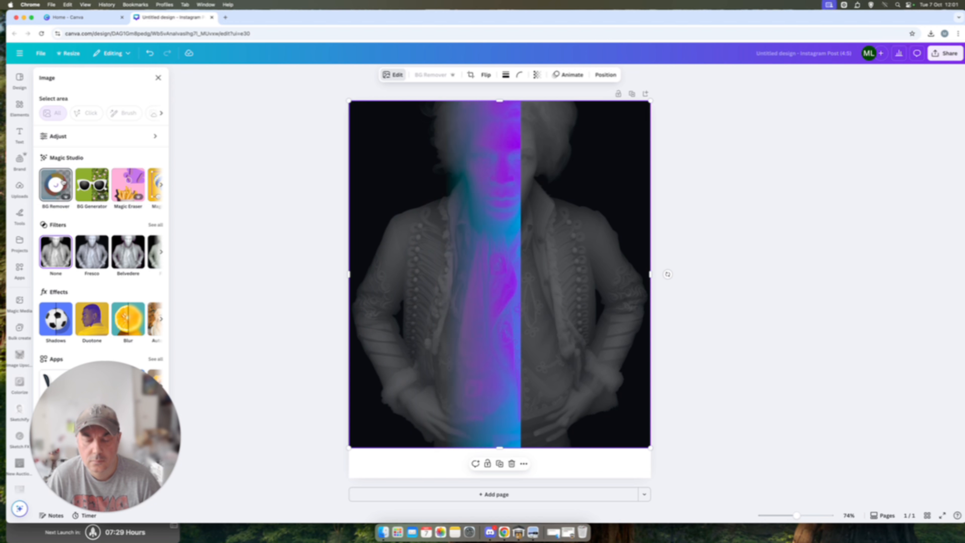
click(161, 187)
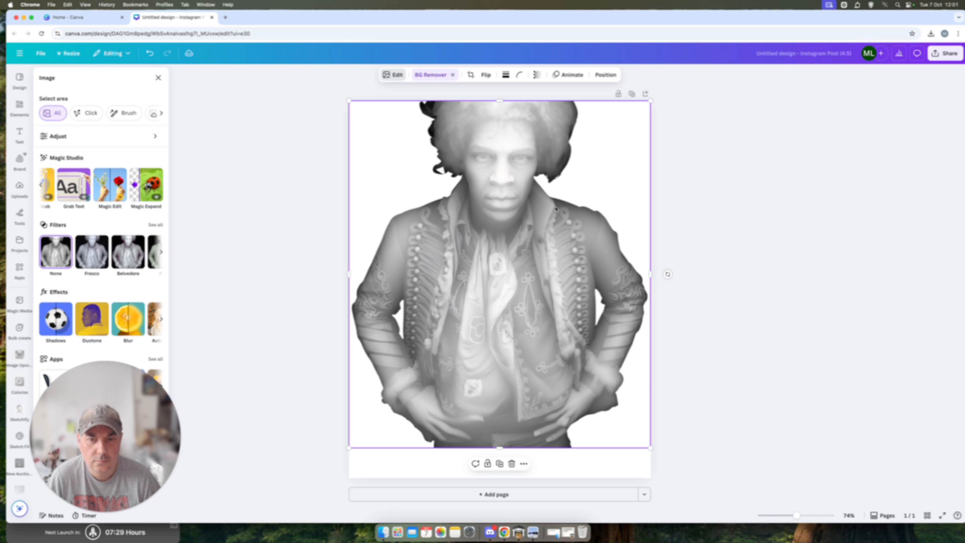
Step: Undo the depth map's background removal and open Magic Eraser for the image
click(150, 53)
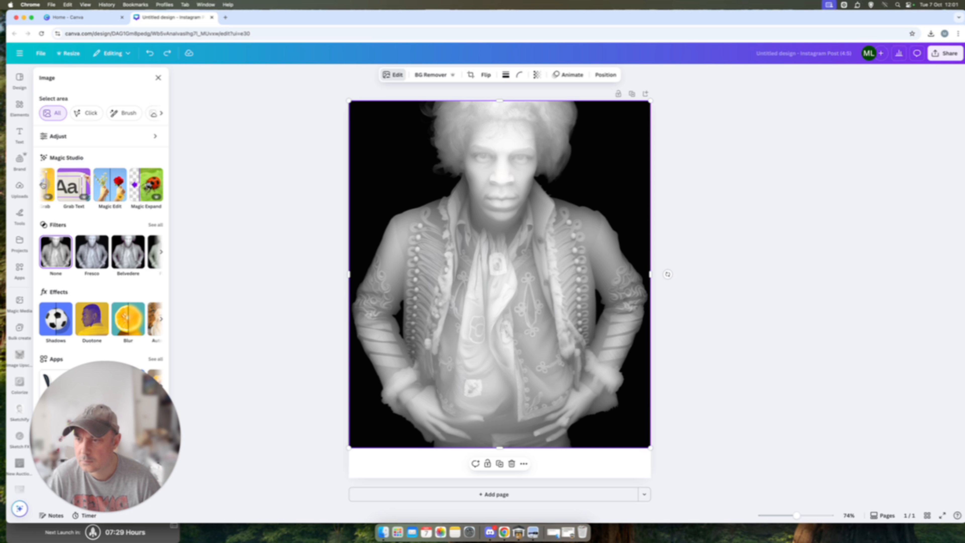
click(40, 185)
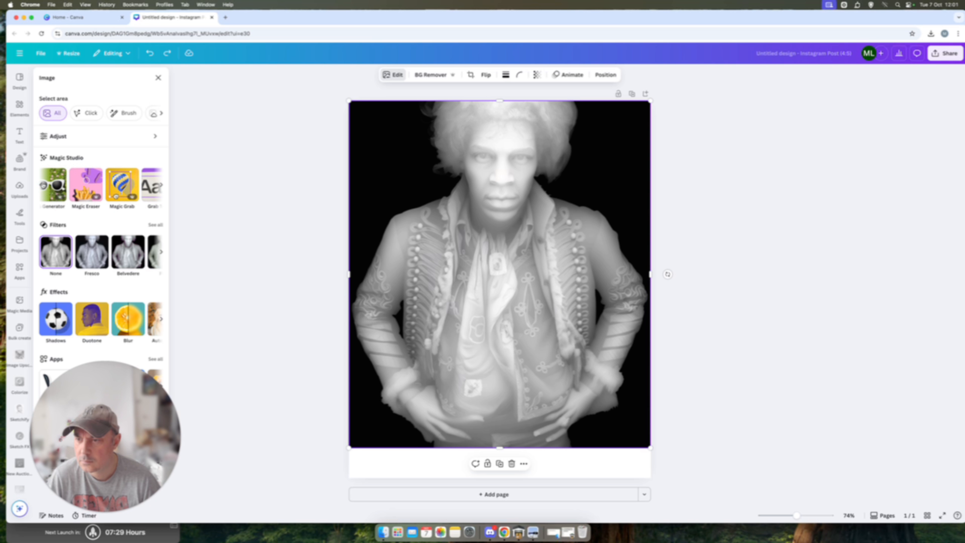
click(86, 185)
Step: Set the Magic Eraser brush size to 3 and erase the shadow line beneath the figure's lower lip
drag(798, 515, 817, 516)
scroll(656, 367, up, 5)
scroll(656, 366, down, 1)
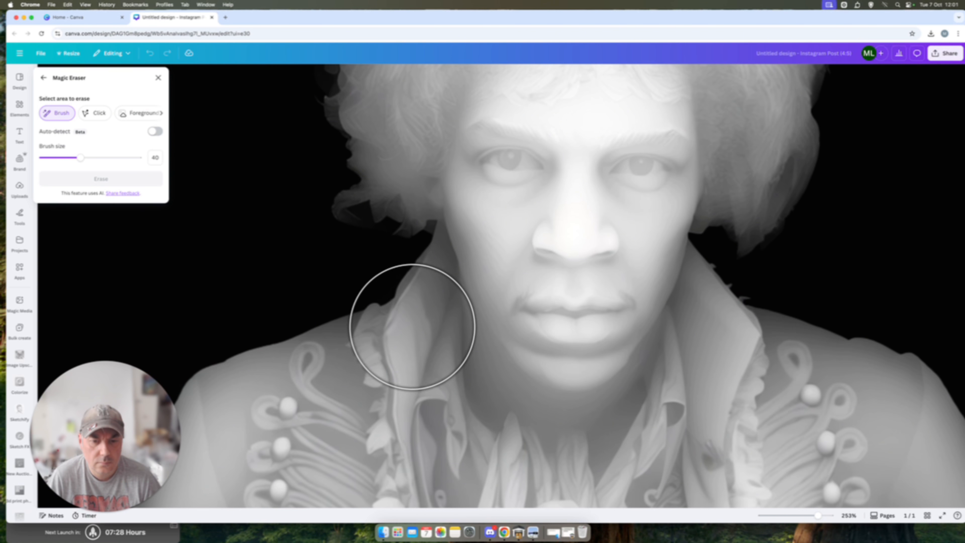
drag(80, 158, 45, 157)
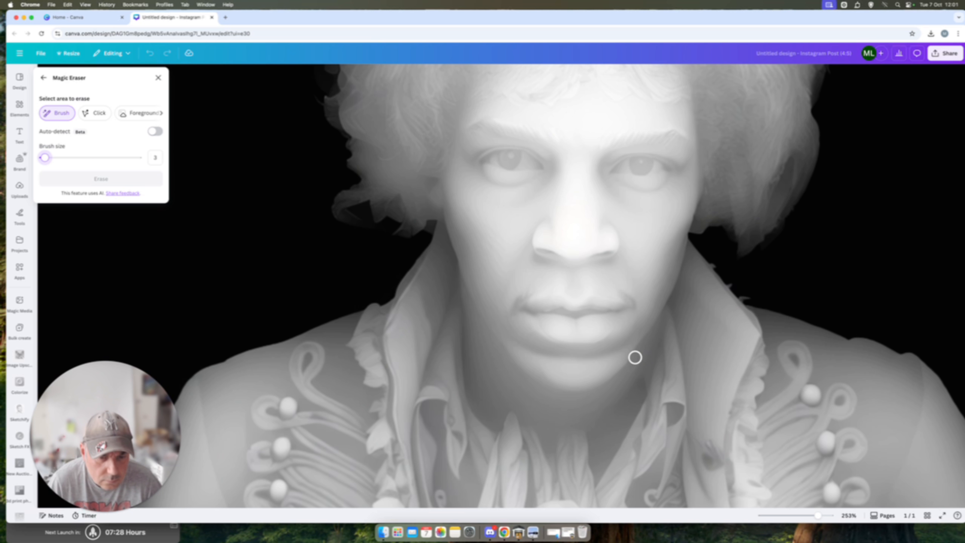
mouse_move(631, 346)
mouse_down()
mouse_move(562, 354)
mouse_move(525, 341)
mouse_move(579, 352)
mouse_move(625, 337)
mouse_up()
drag(555, 356, 524, 338)
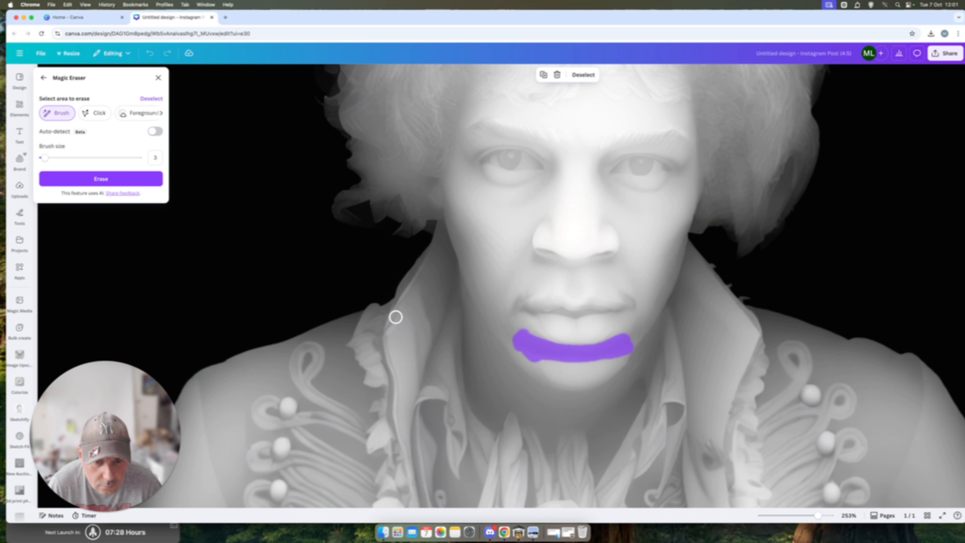
click(125, 181)
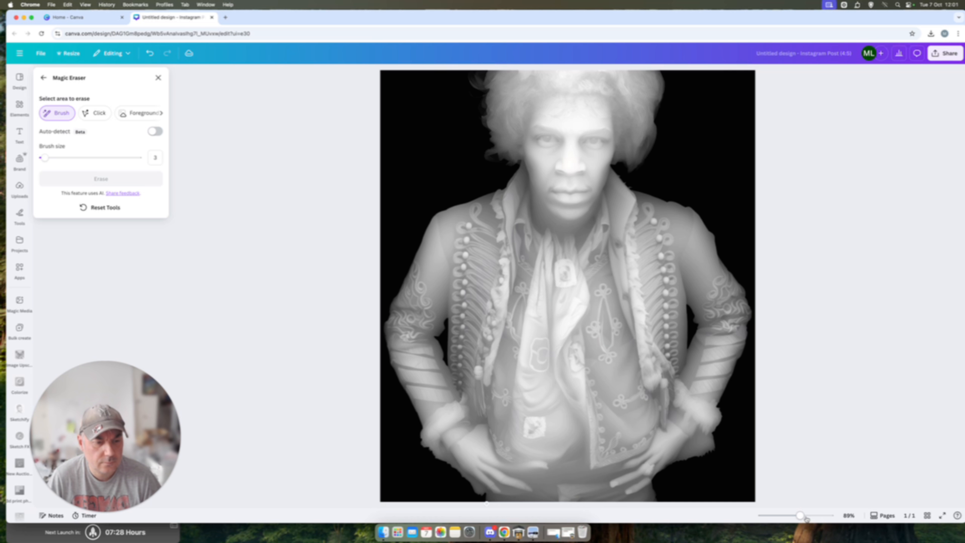
Step: Run a second Magic Eraser pass over the chin area just below the lower lip
drag(806, 519, 813, 516)
scroll(684, 323, up, 5)
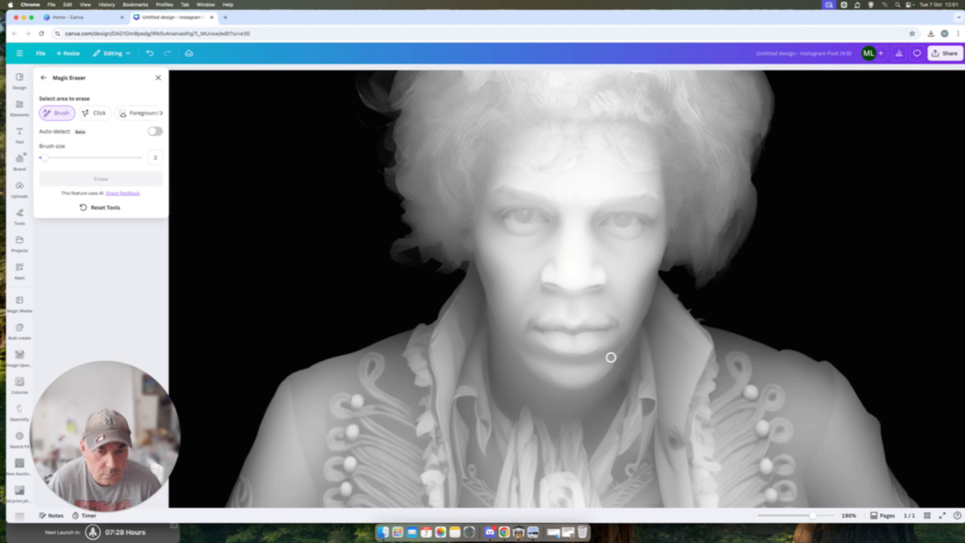
mouse_move(611, 357)
mouse_down()
mouse_move(558, 359)
mouse_move(531, 347)
mouse_move(545, 362)
mouse_move(529, 344)
mouse_move(560, 359)
mouse_up()
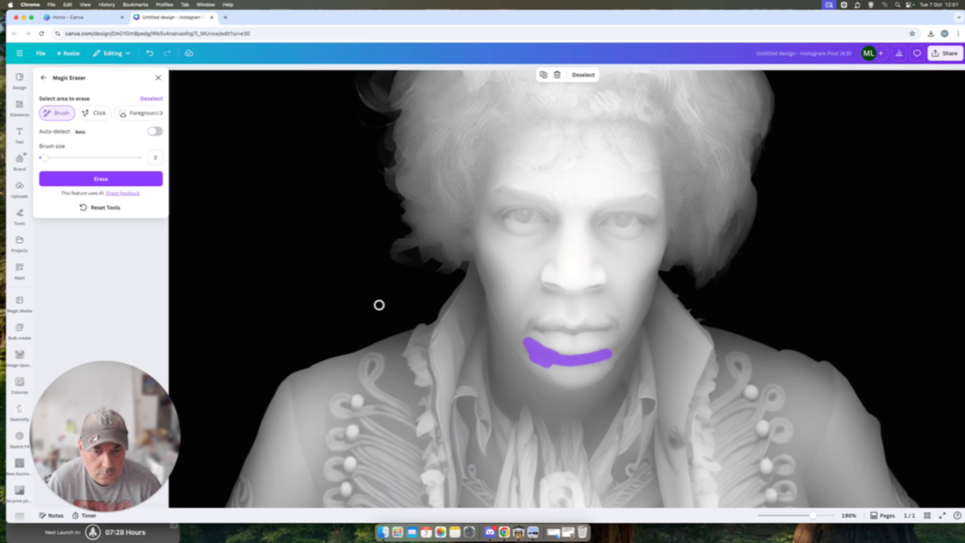
click(146, 180)
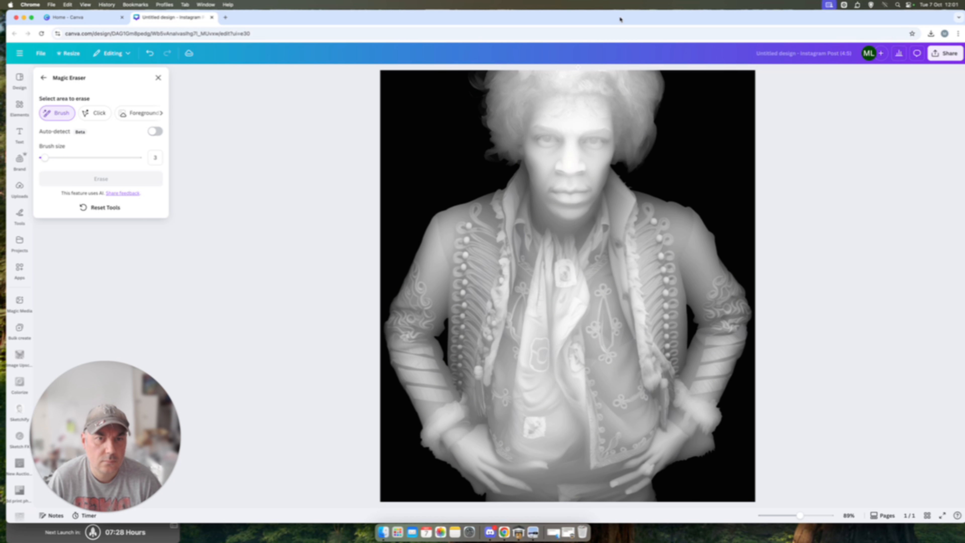
Step: Open the original depth map from the desktop, compare its face with the erased version, and close the photo and depth map previews
drag(621, 19, 488, 19)
double_click(937, 368)
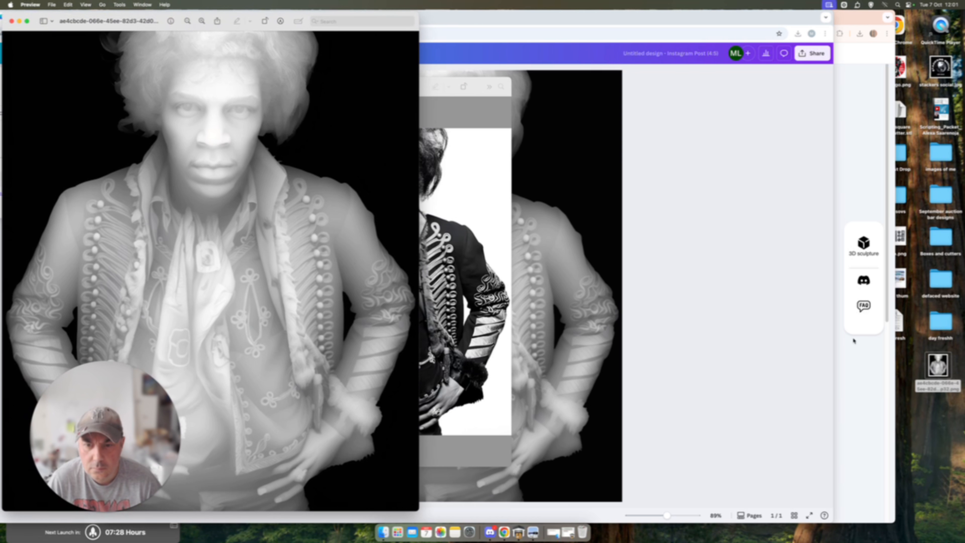
drag(161, 18, 704, 51)
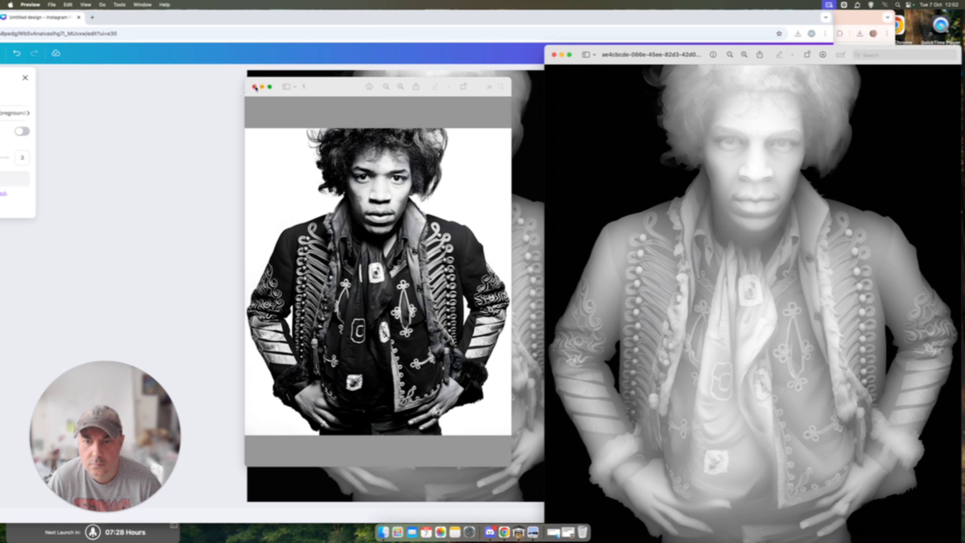
click(254, 87)
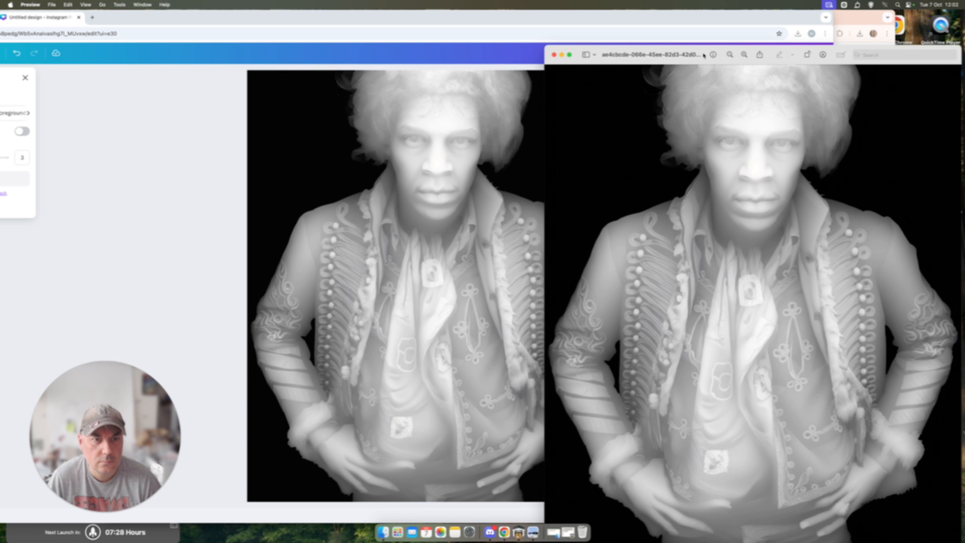
drag(703, 55, 621, 45)
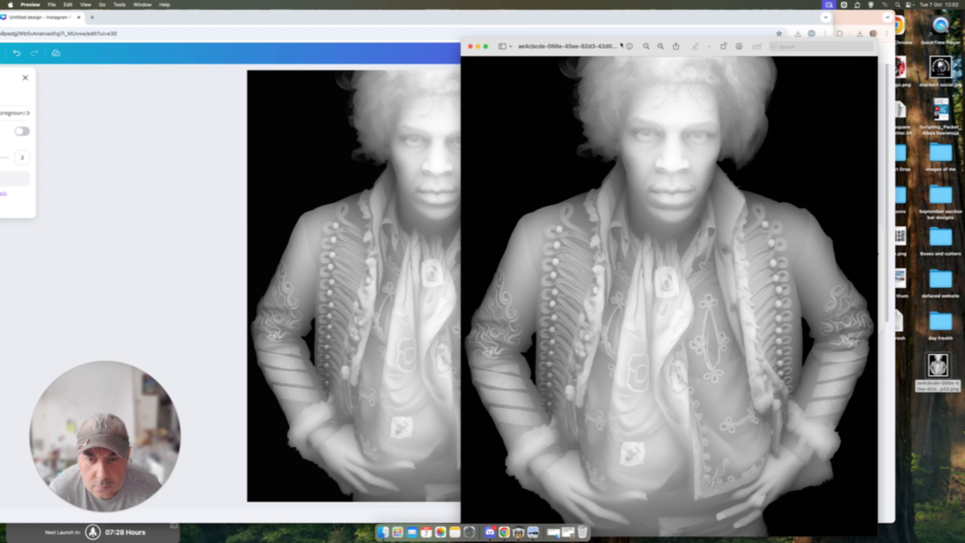
drag(622, 44, 638, 47)
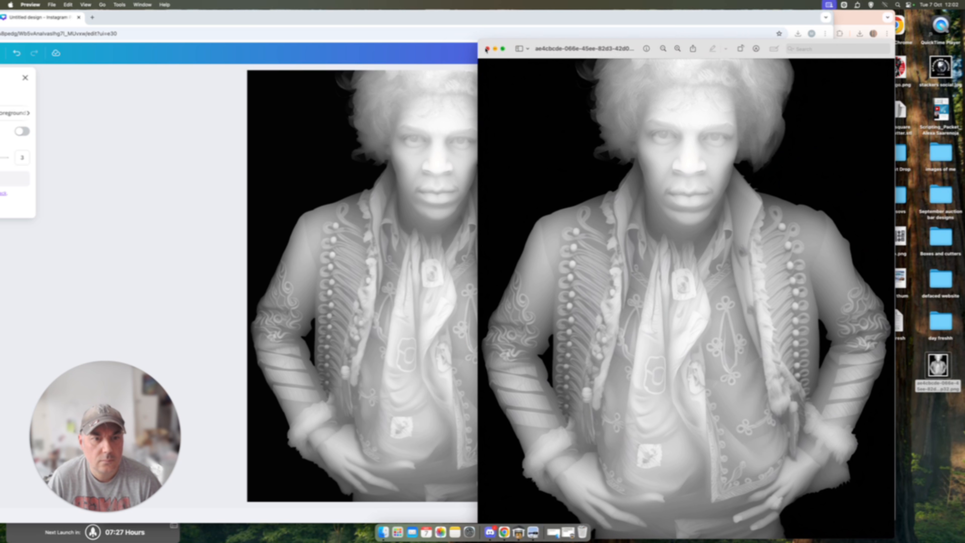
click(487, 49)
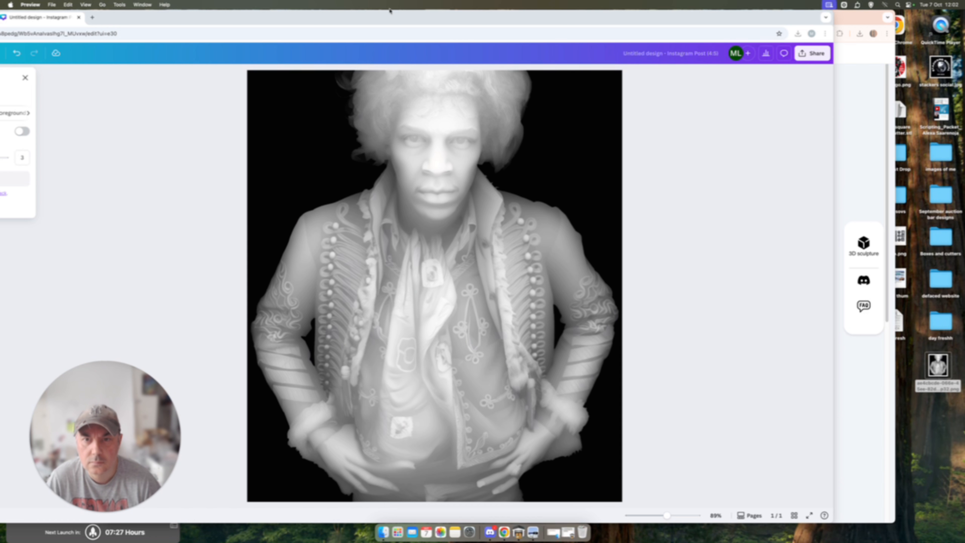
Step: Bring the Canva window back into place and erase the crease between the lower lip and chin a third time
drag(393, 14, 490, 15)
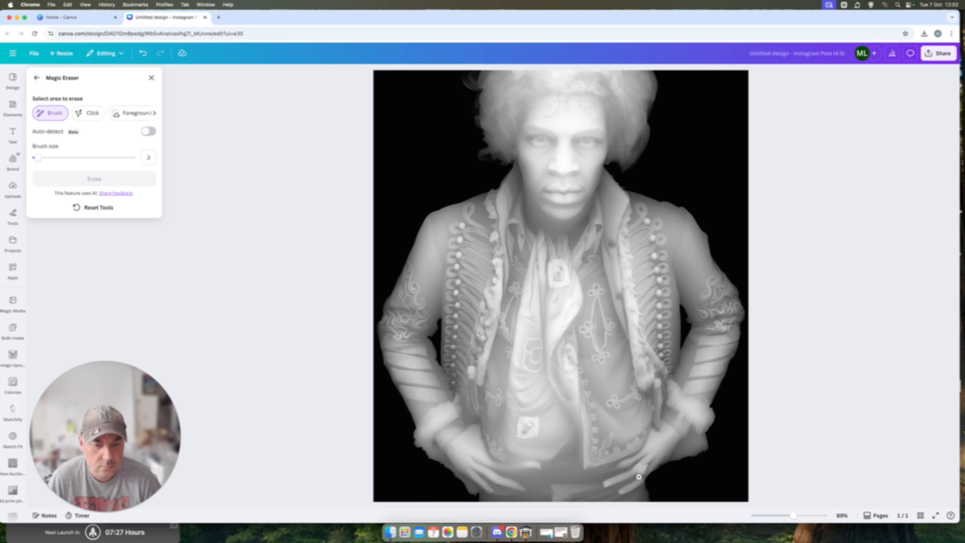
drag(798, 518, 816, 517)
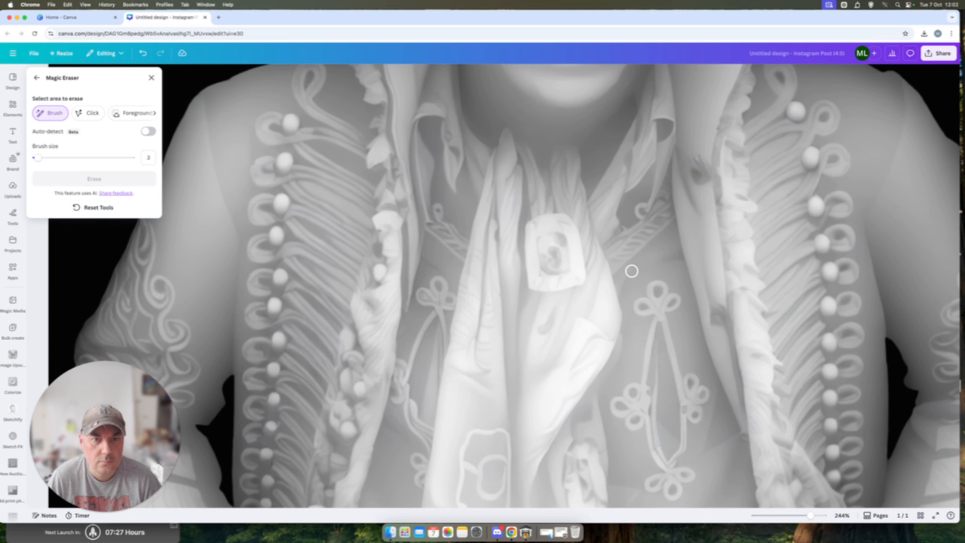
scroll(631, 274, up, 5)
mouse_move(639, 166)
mouse_down()
mouse_move(574, 209)
mouse_move(536, 204)
mouse_move(512, 188)
mouse_move(525, 204)
mouse_move(508, 180)
mouse_move(579, 202)
mouse_up()
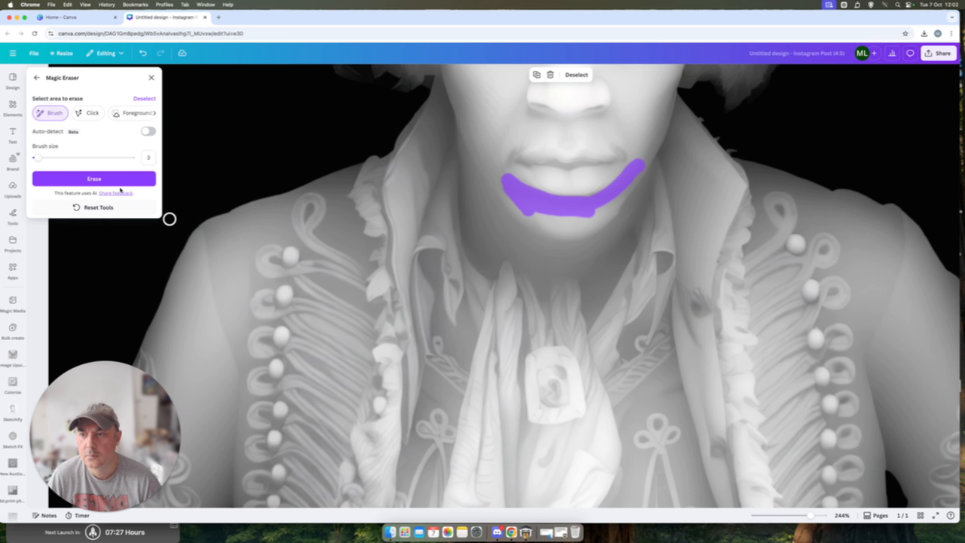
click(130, 182)
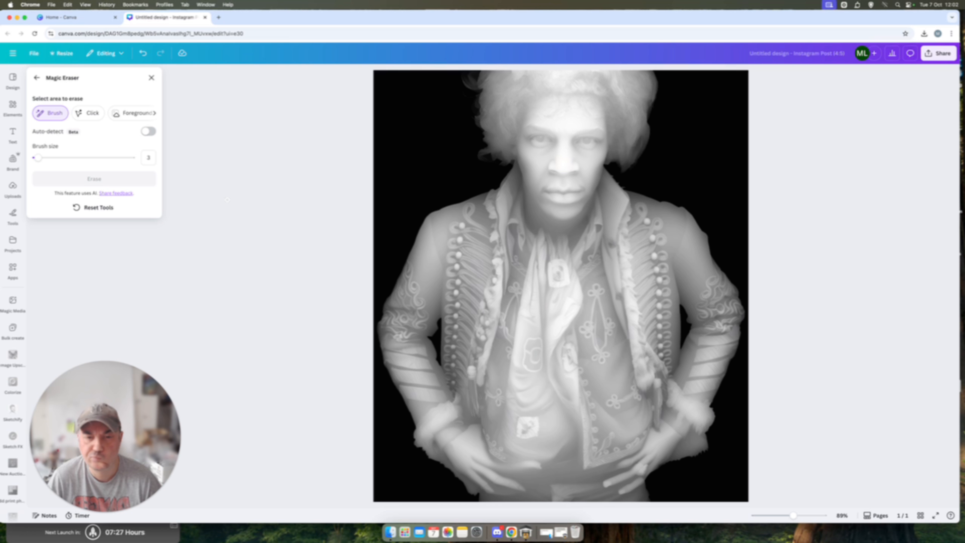
Step: Download the design as a PNG at size 1 and put Untitled design.png from the download history onto the desktop
click(938, 53)
click(823, 213)
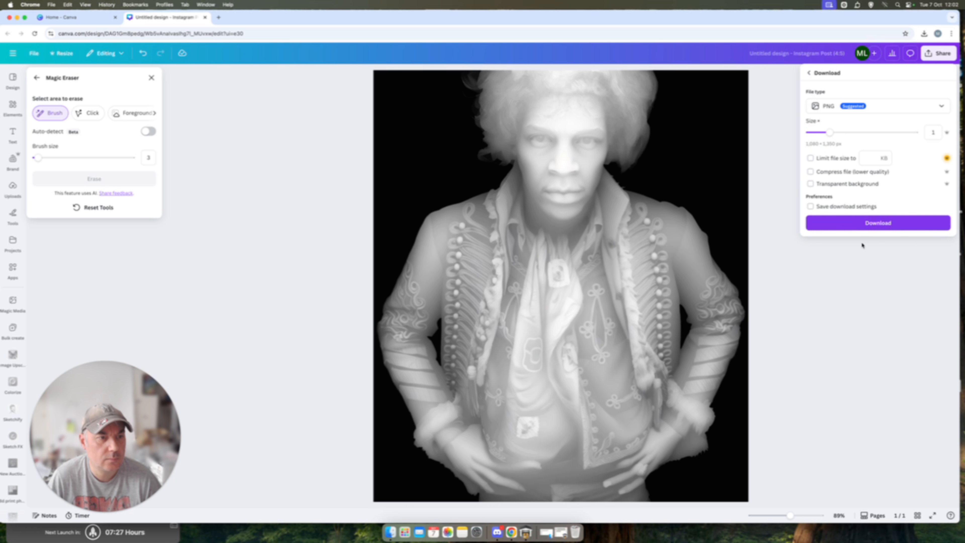
click(871, 221)
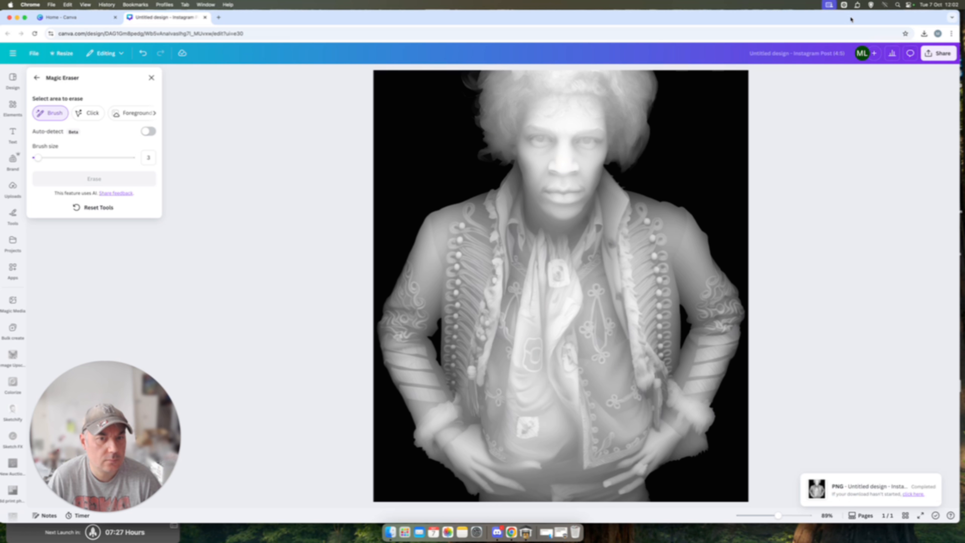
drag(851, 19, 746, 18)
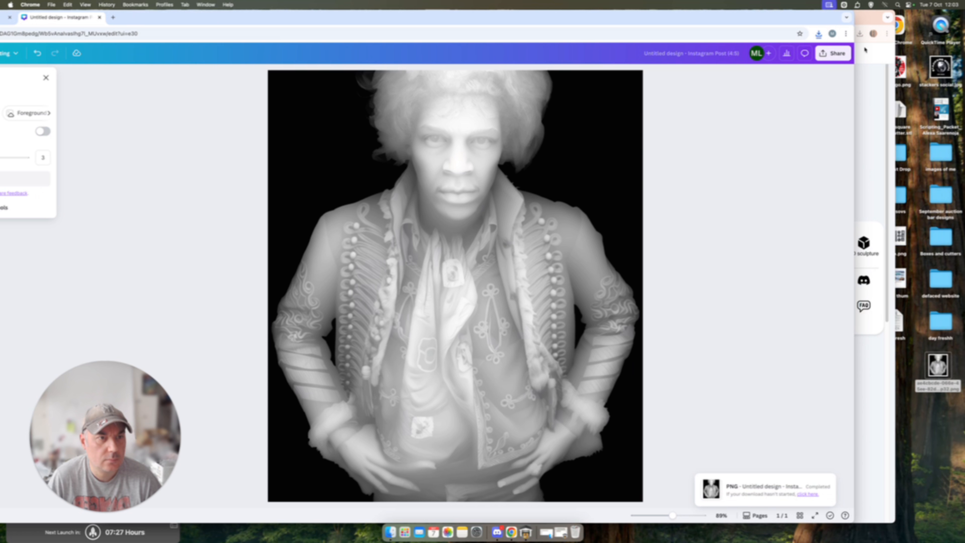
click(820, 34)
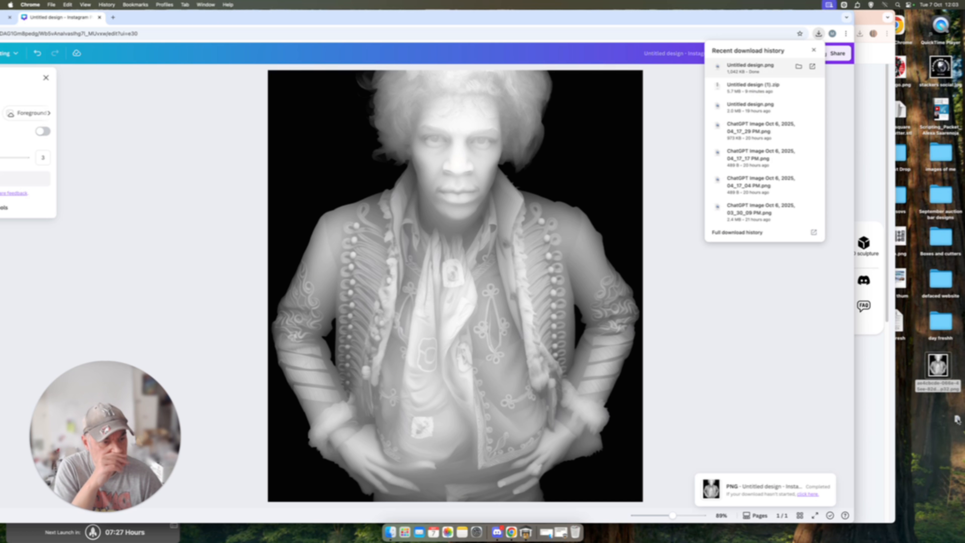
click(940, 400)
Step: Open Untitled design.png and the original step32 depth map side by side to compare them, and minimise the Canva window
double_click(938, 421)
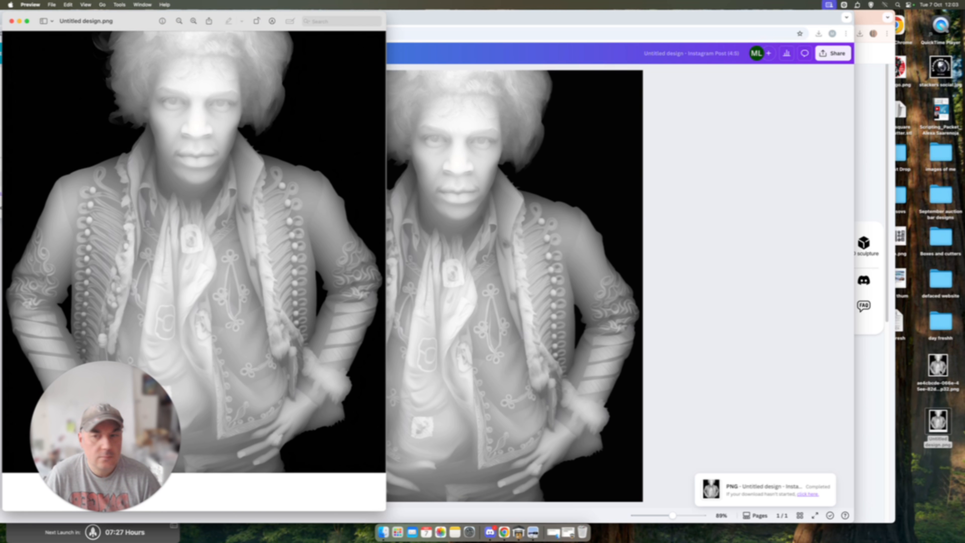
double_click(938, 367)
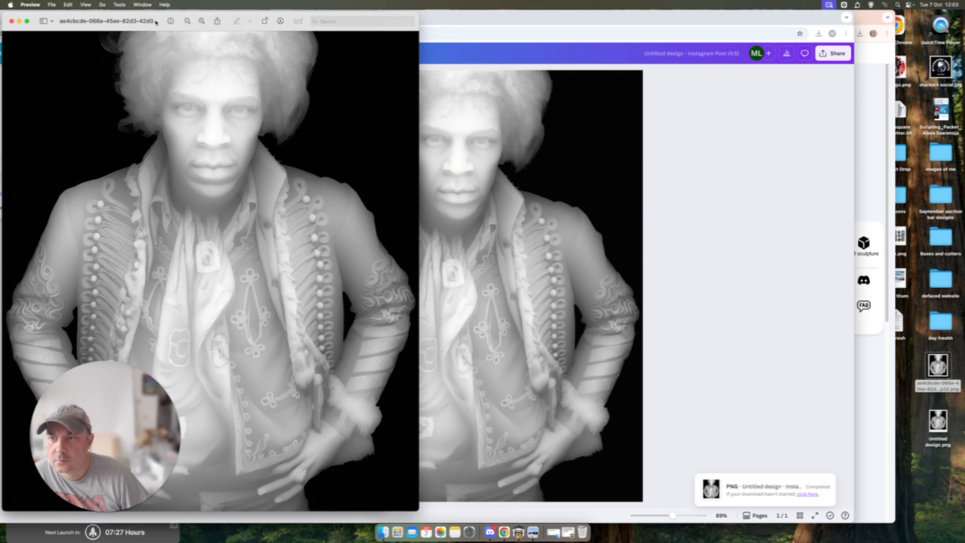
drag(123, 17, 255, 29)
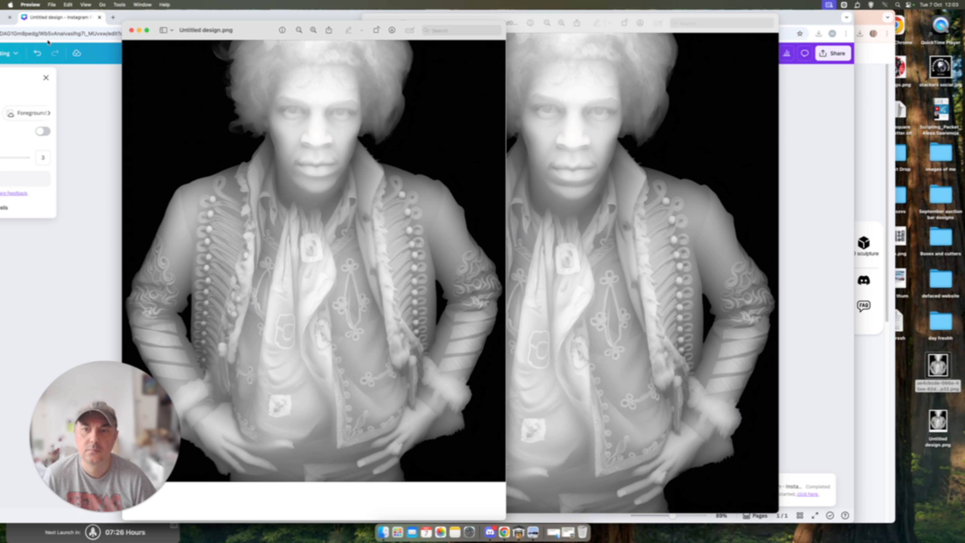
drag(161, 18, 2, 8)
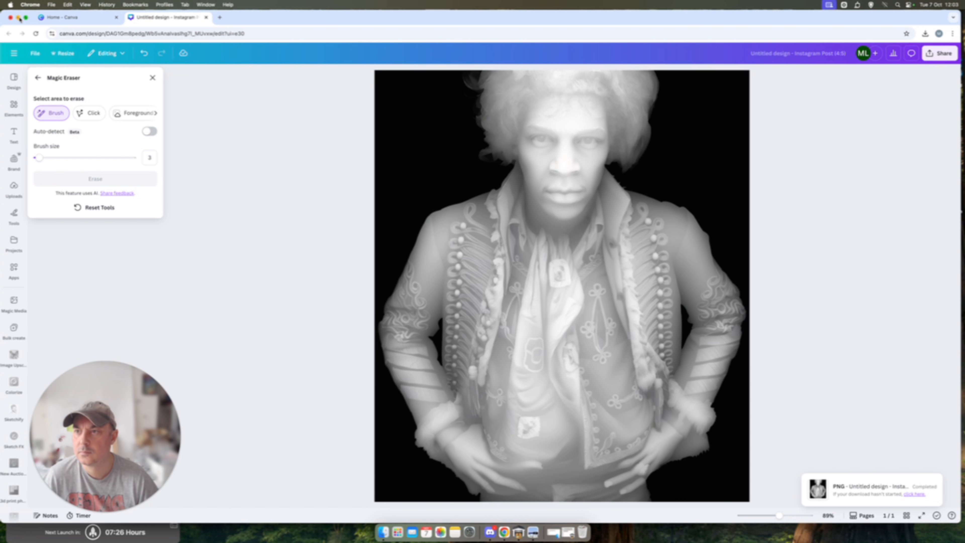
click(19, 17)
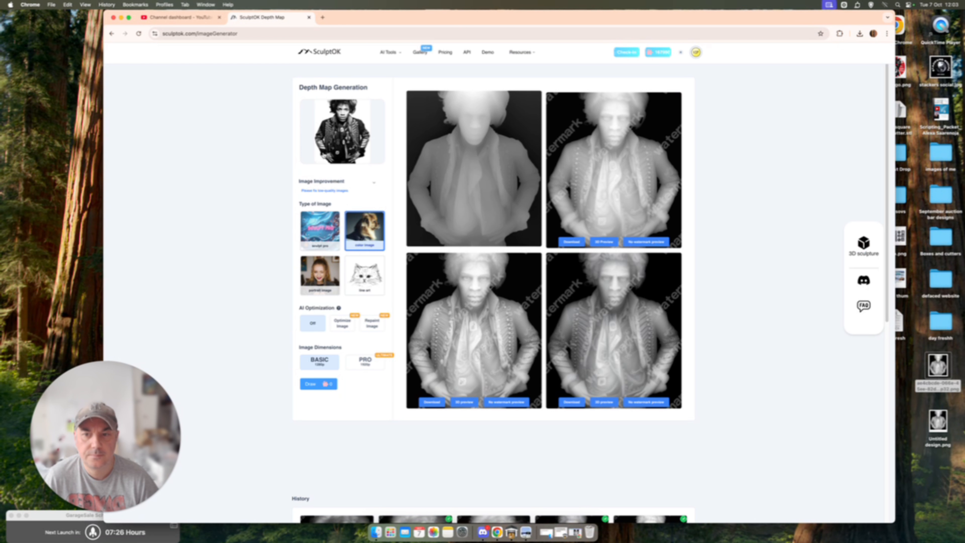
Step: Open SculptOK's 3D Lithophane Generator and load Untitled design.png from the Desktop folder
click(864, 245)
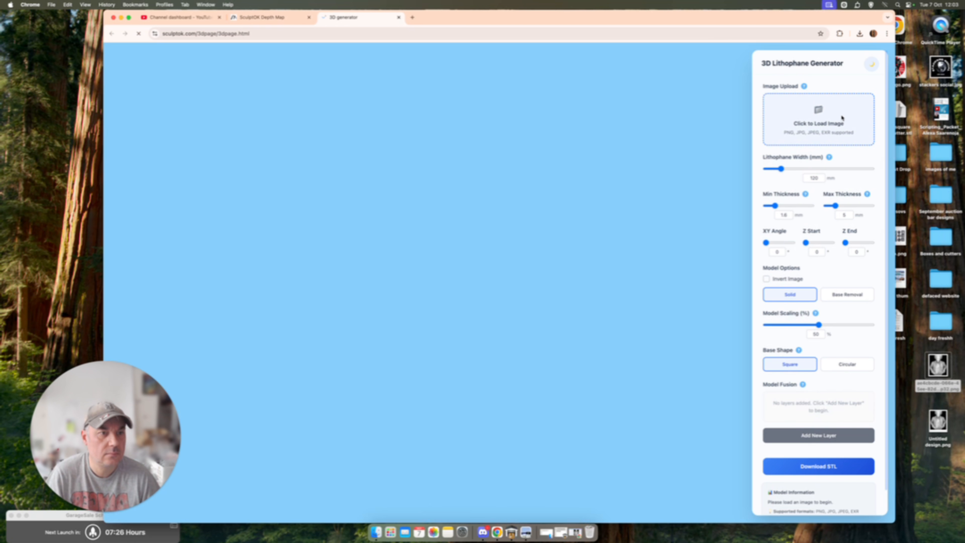
click(842, 118)
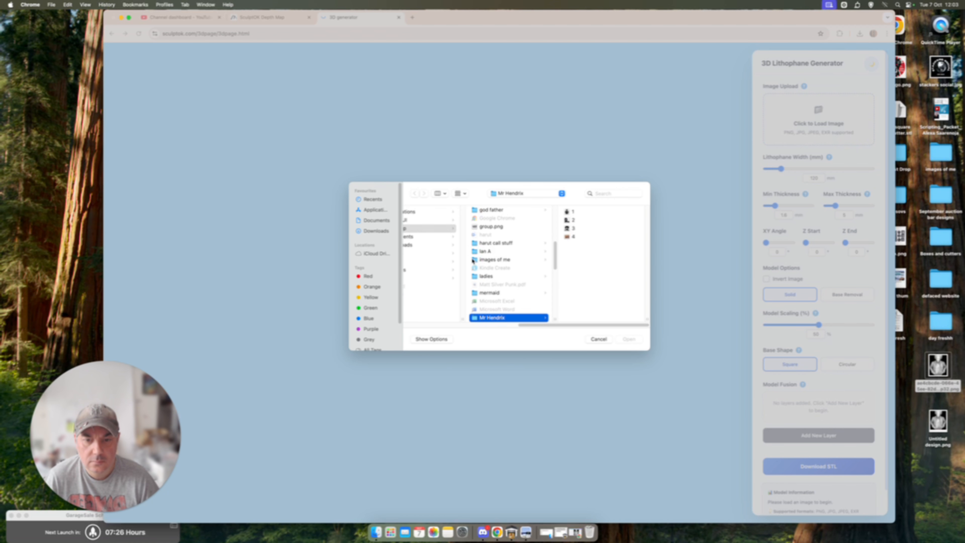
drag(591, 327, 450, 309)
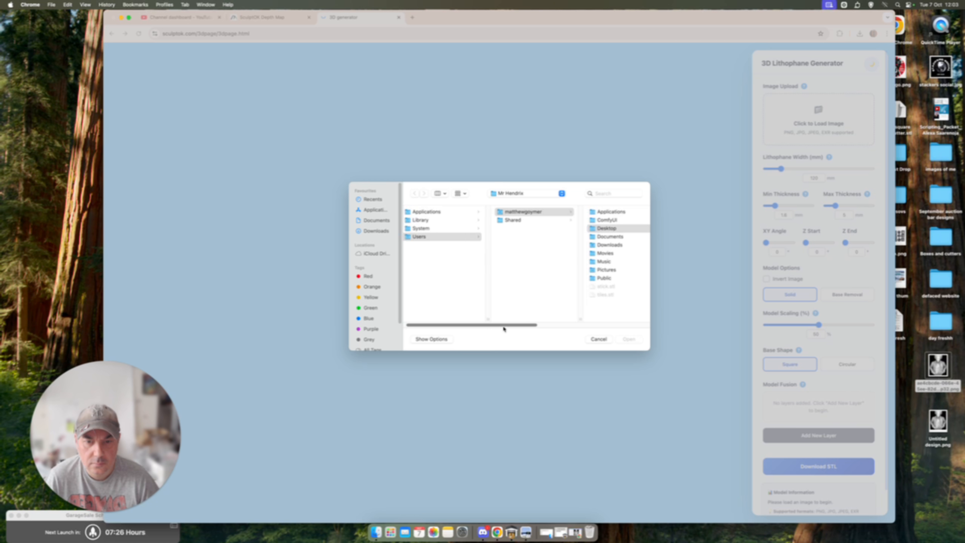
drag(504, 326, 659, 327)
click(562, 194)
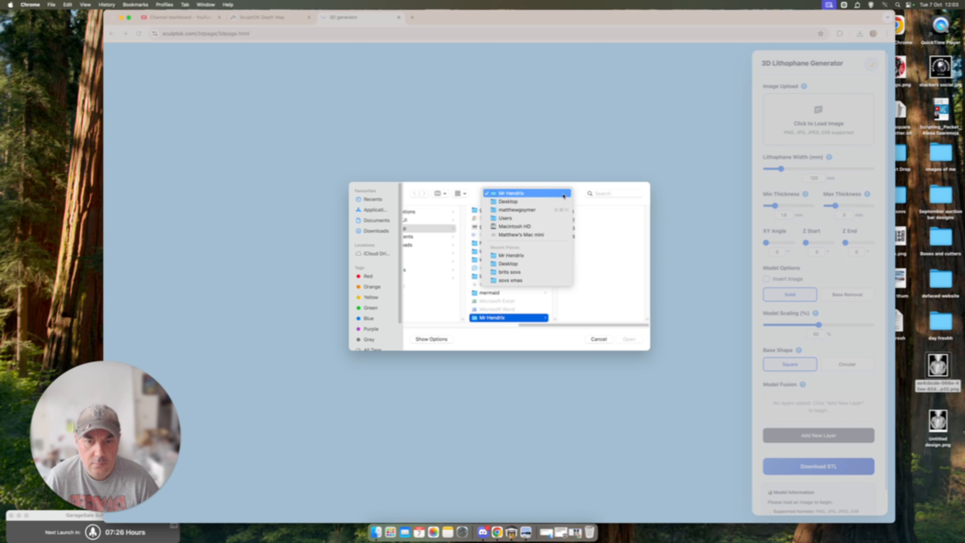
click(524, 209)
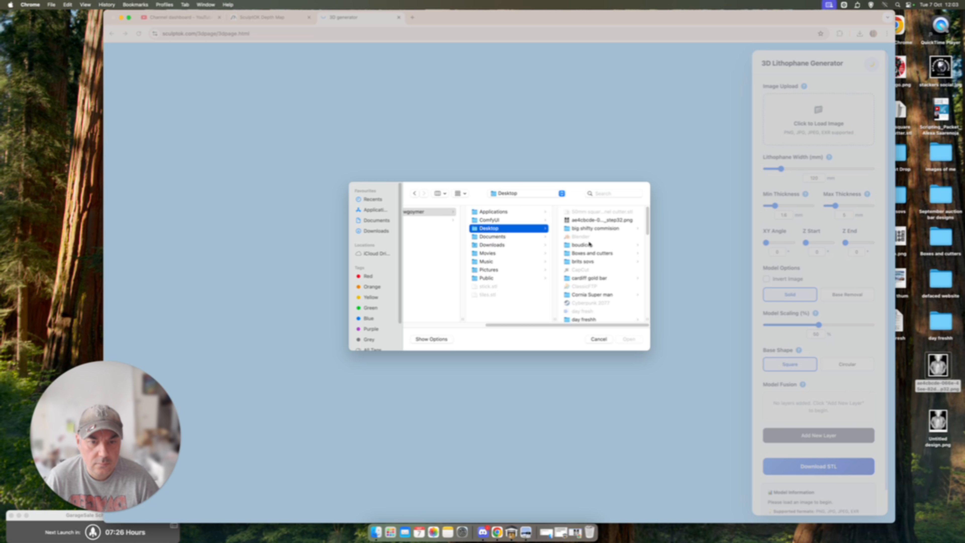
scroll(589, 244, down, 10)
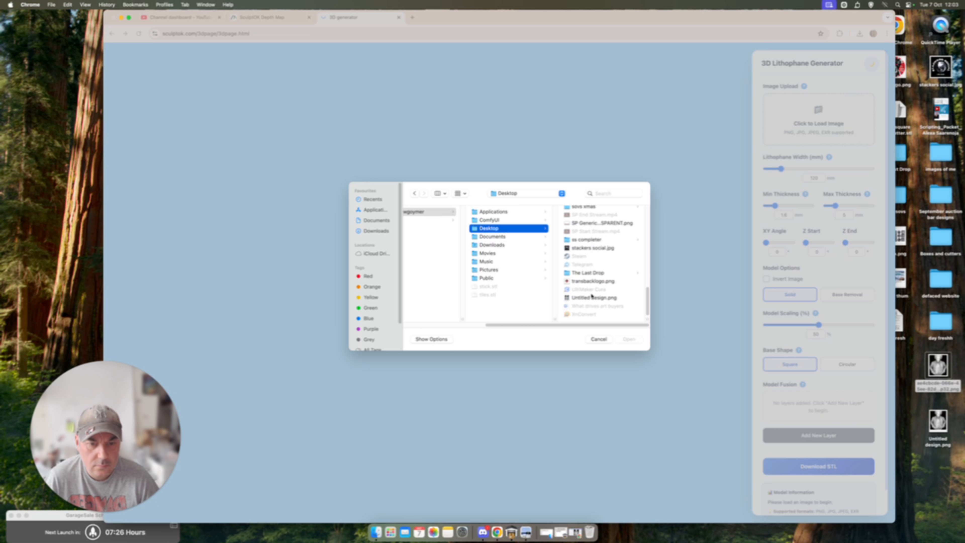
click(591, 297)
click(629, 339)
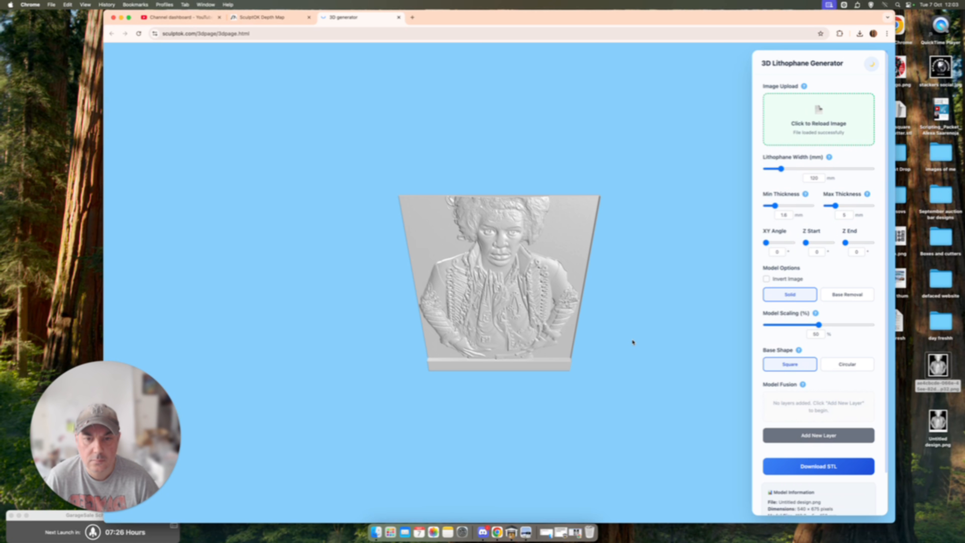
Step: Set the retouched relief's maximum thickness to 7 mm and its minimum thickness to 2 mm
scroll(551, 292, up, 10)
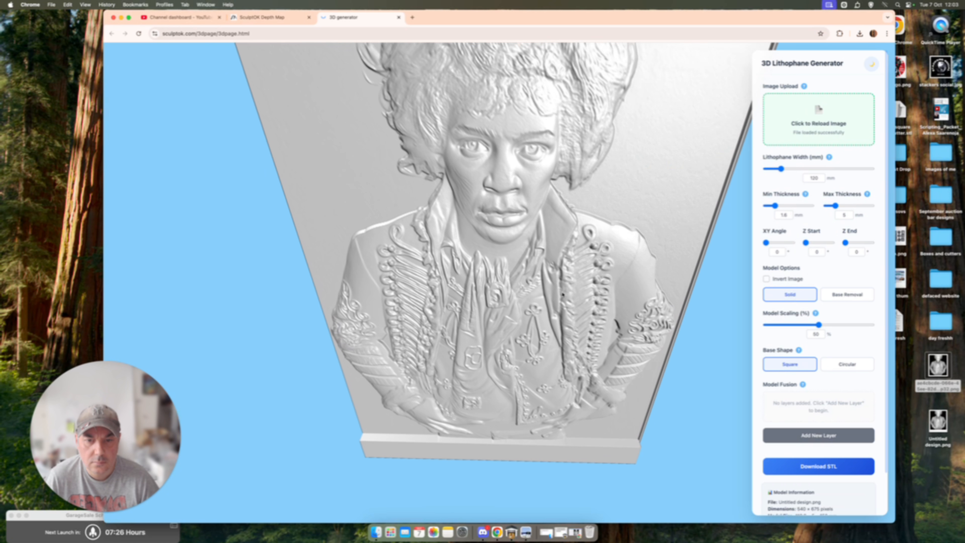
drag(564, 261, 574, 265)
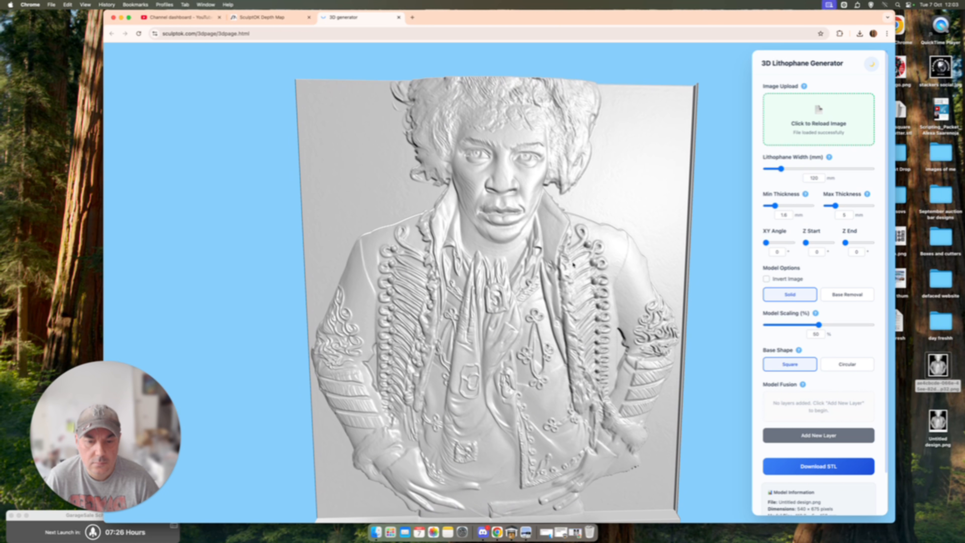
drag(577, 316, 434, 484)
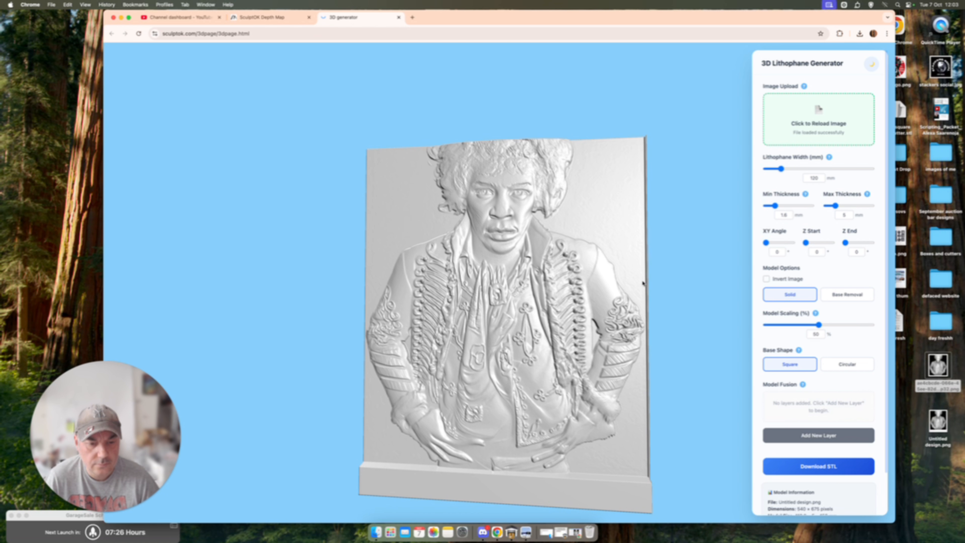
drag(708, 252, 745, 252)
mouse_move(836, 206)
mouse_down()
mouse_move(860, 208)
mouse_move(838, 207)
mouse_up()
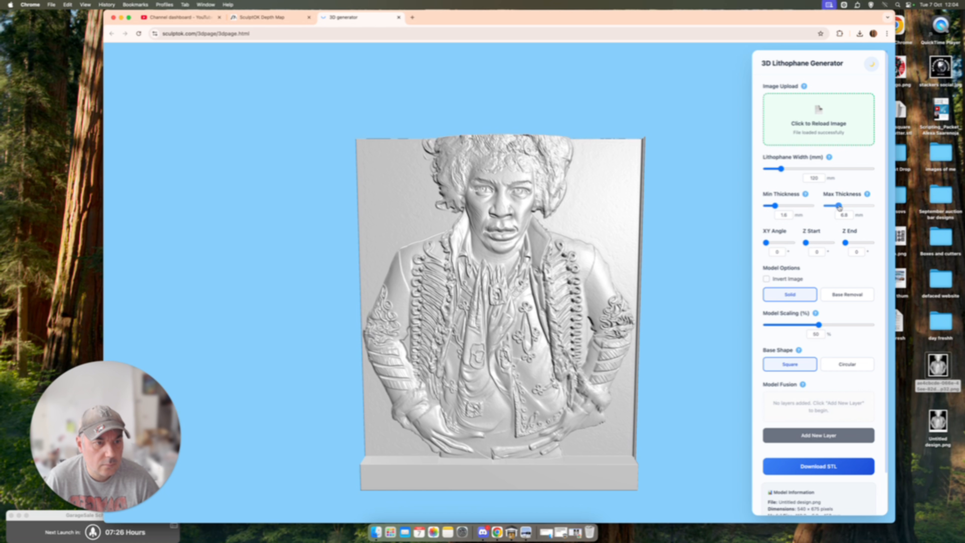
drag(839, 207, 840, 208)
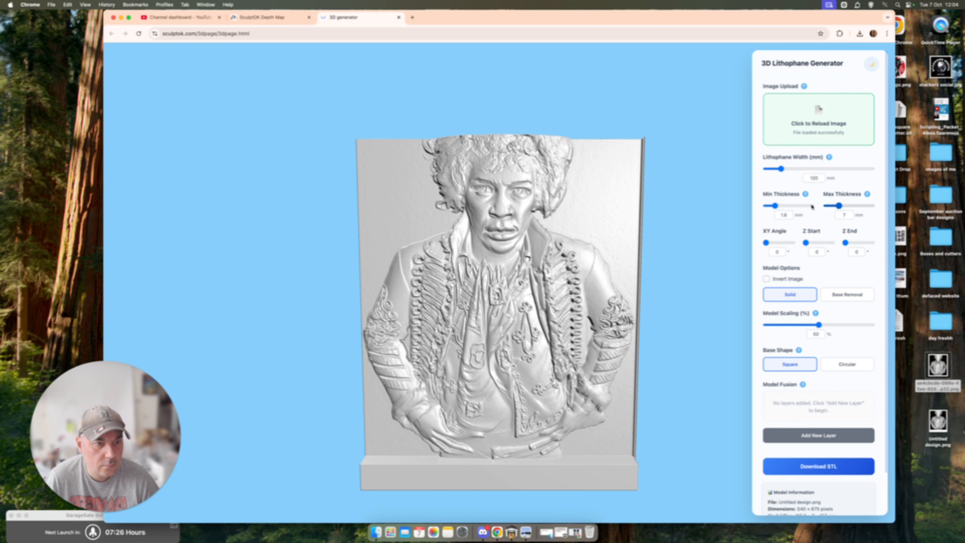
drag(775, 207, 778, 207)
Step: Compare the thickened relief with the watermark-free 3D preview of the original lower-left depth map, and increase that preview's maximum thickness
scroll(624, 257, up, 5)
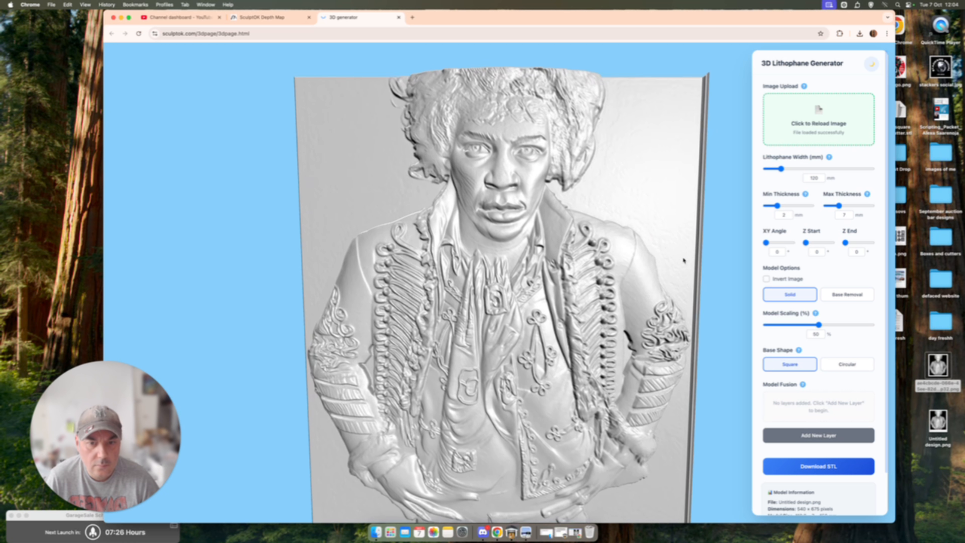
drag(685, 261, 669, 282)
scroll(685, 280, down, 5)
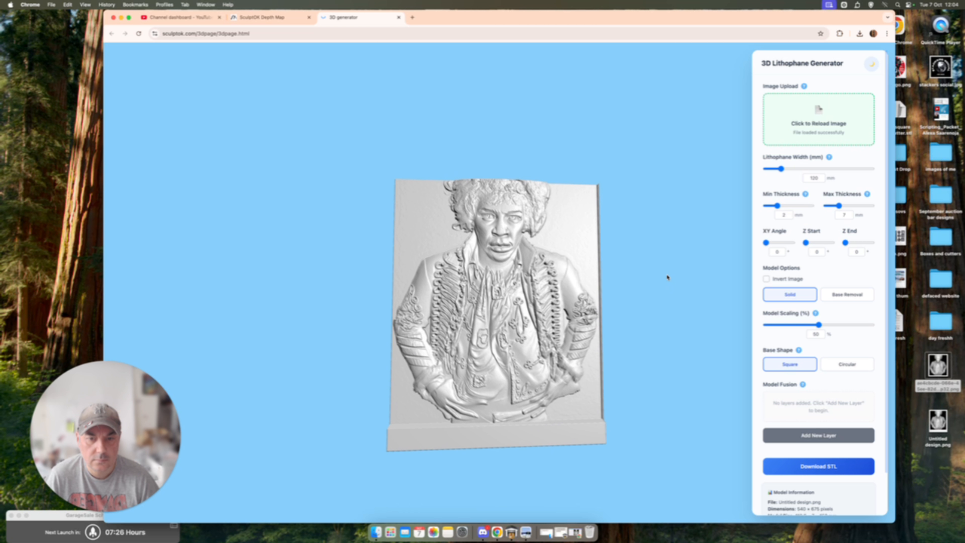
scroll(662, 284, up, 5)
scroll(665, 292, up, 1)
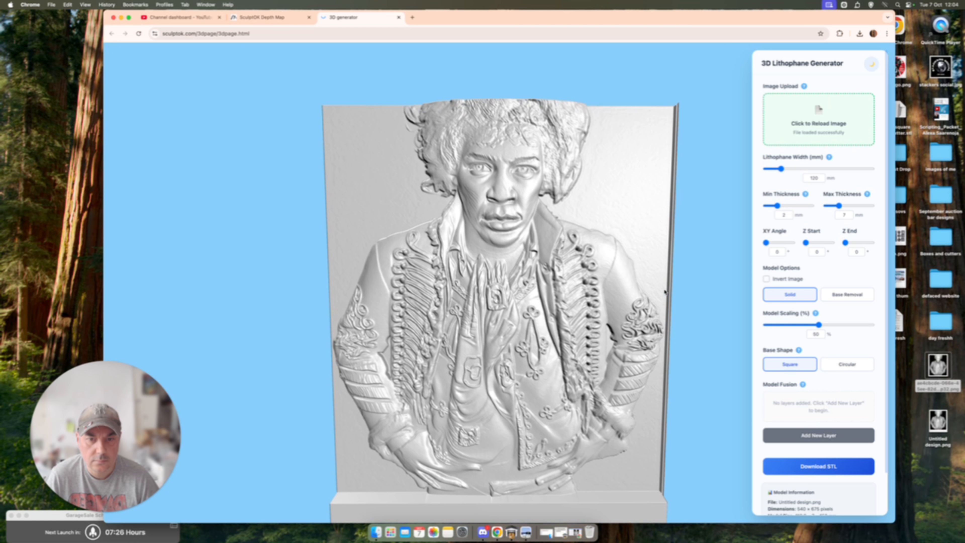
click(272, 15)
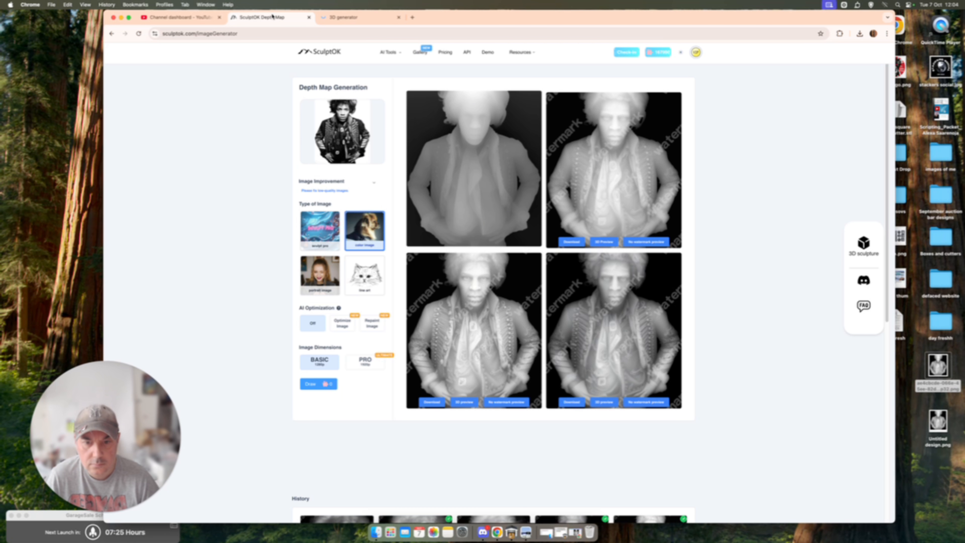
click(513, 402)
click(560, 304)
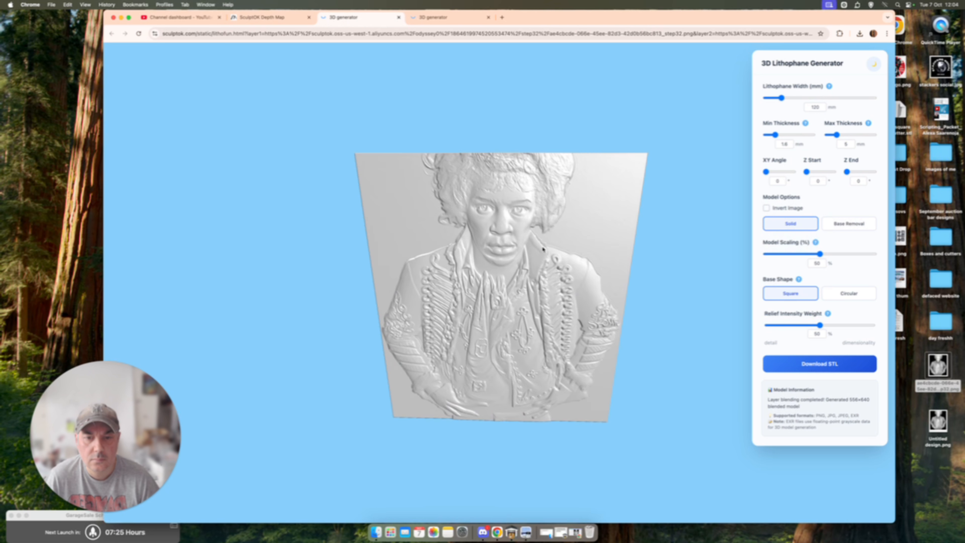
click(435, 16)
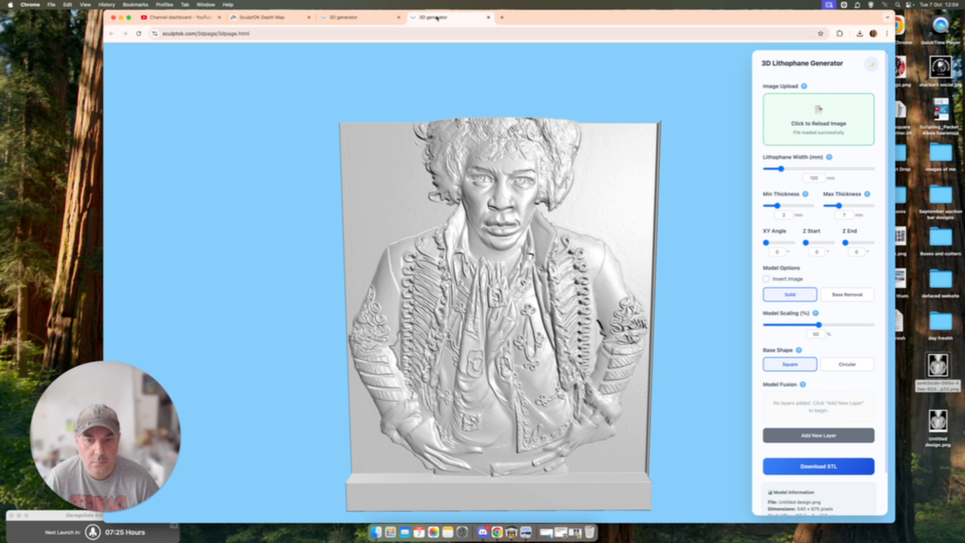
click(359, 17)
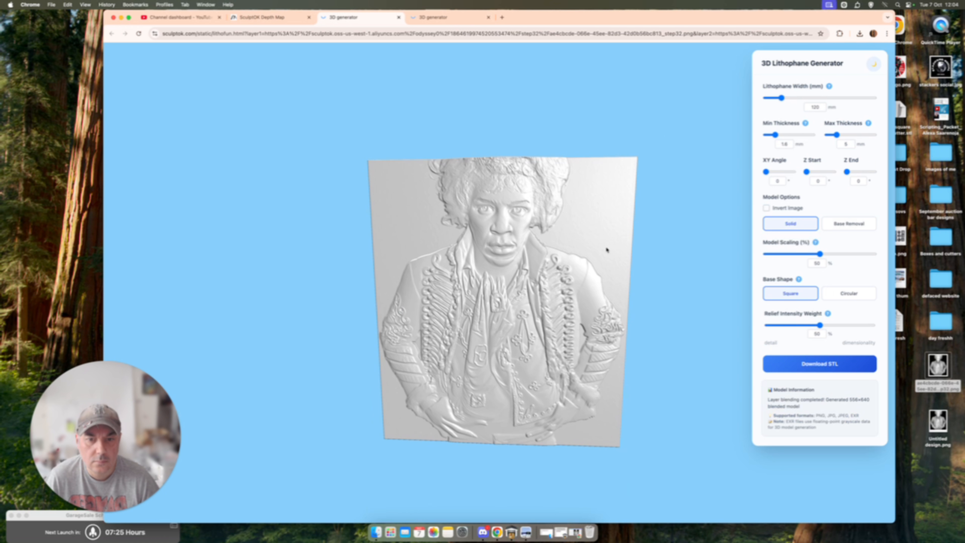
drag(844, 136, 847, 137)
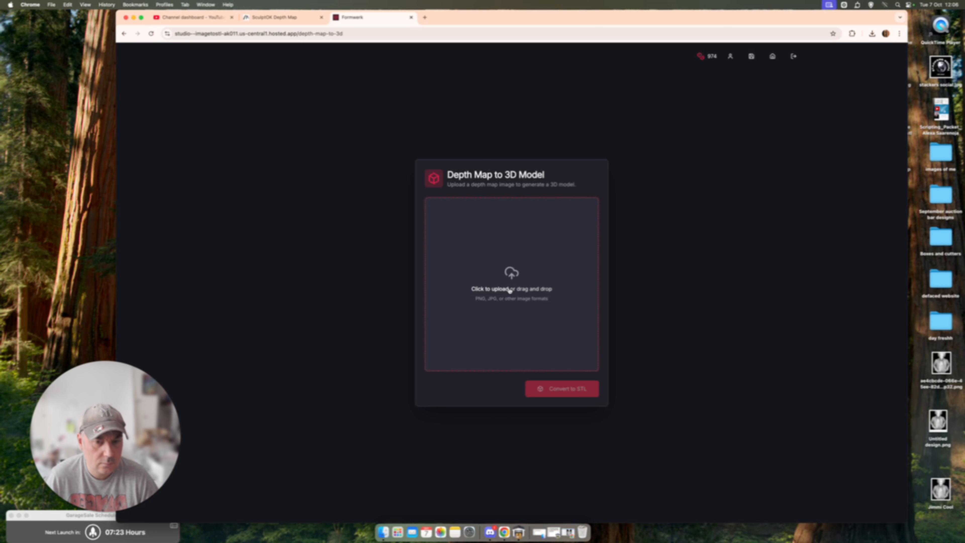
Step: Load the Jimmi Cool image from the Desktop folder into the Depth Map to 3D Model converter
click(510, 292)
scroll(610, 288, down, 6)
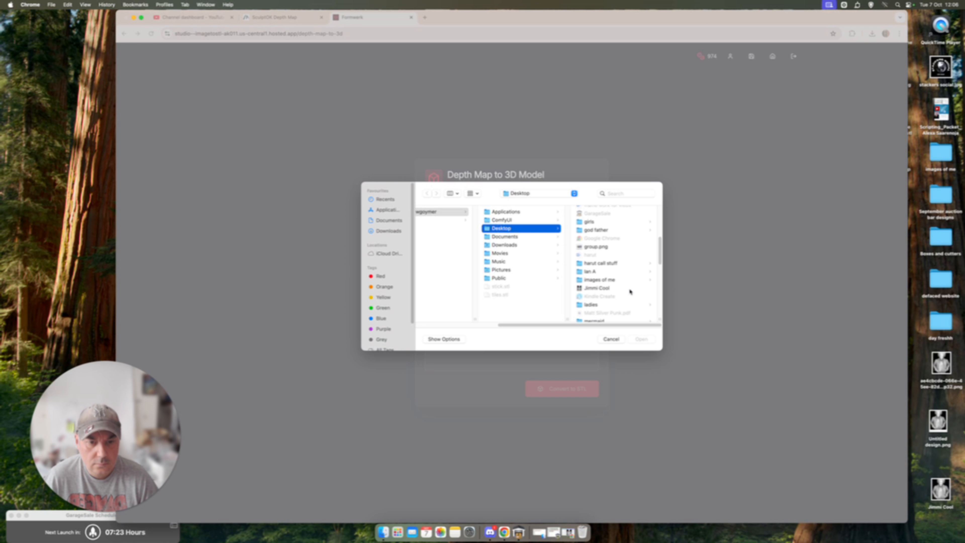
click(597, 243)
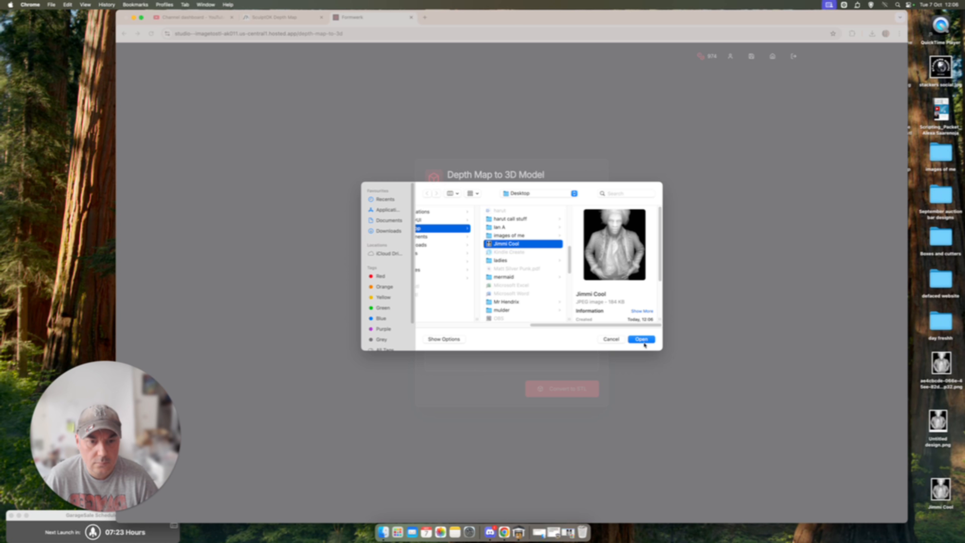
click(644, 340)
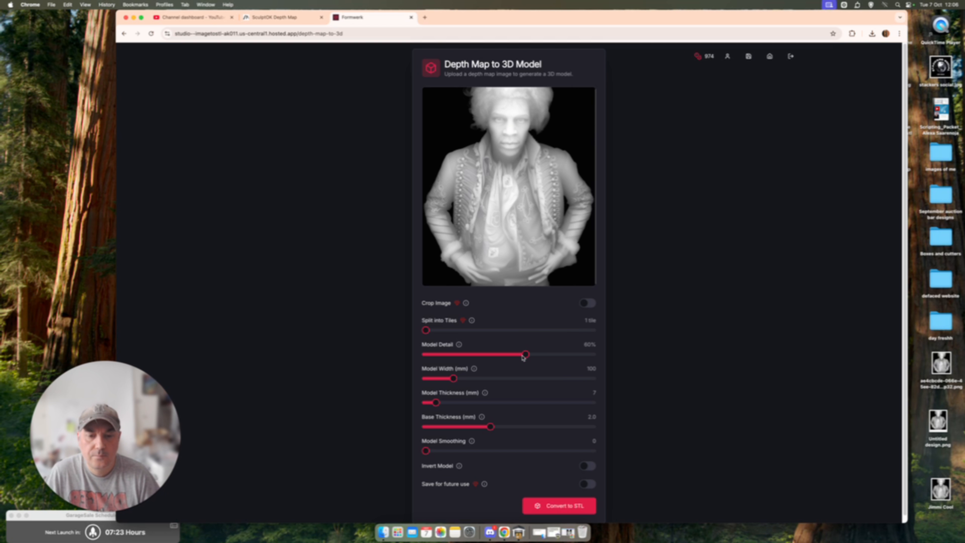
Step: Set the model detail to 100%, convert the depth map to STL, and review the model's dimensions and metal weight estimates
drag(525, 353, 631, 357)
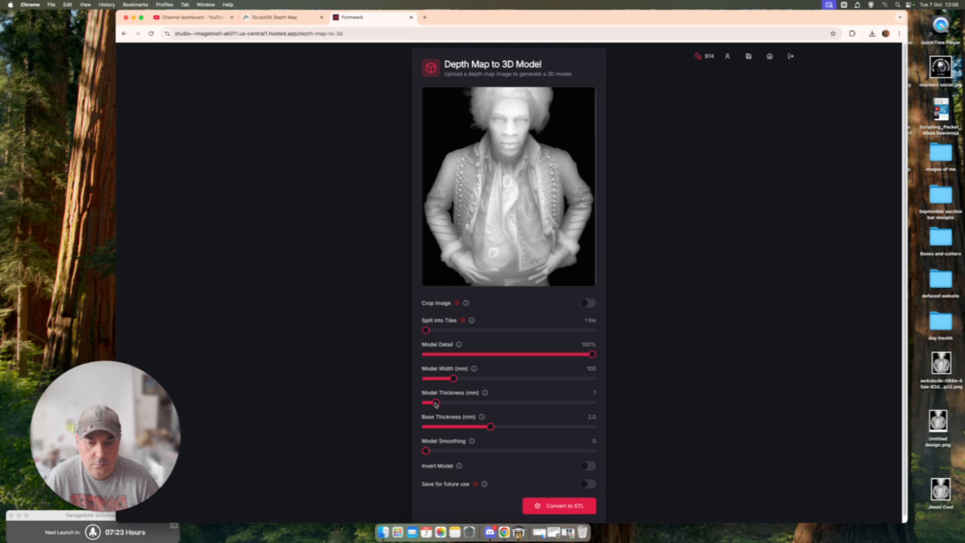
scroll(490, 405, down, 1)
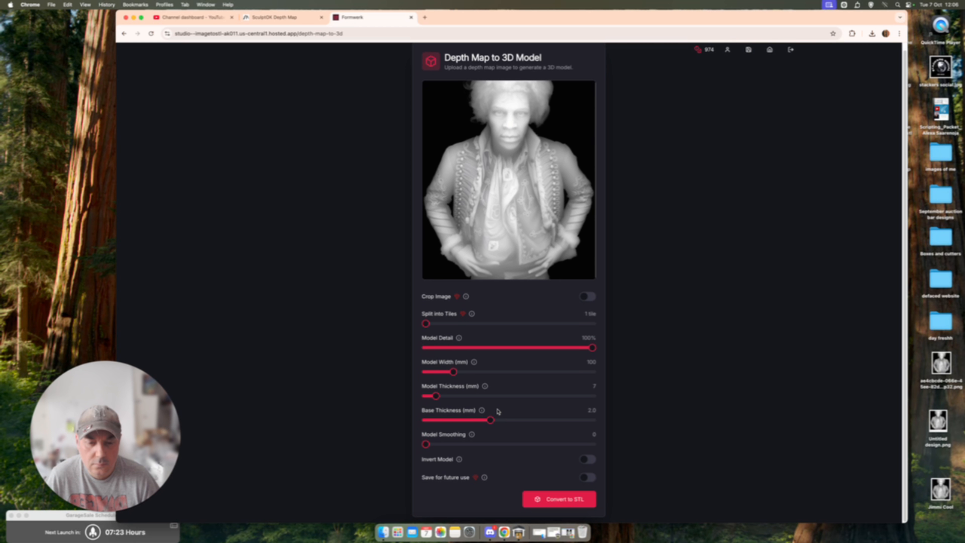
click(555, 499)
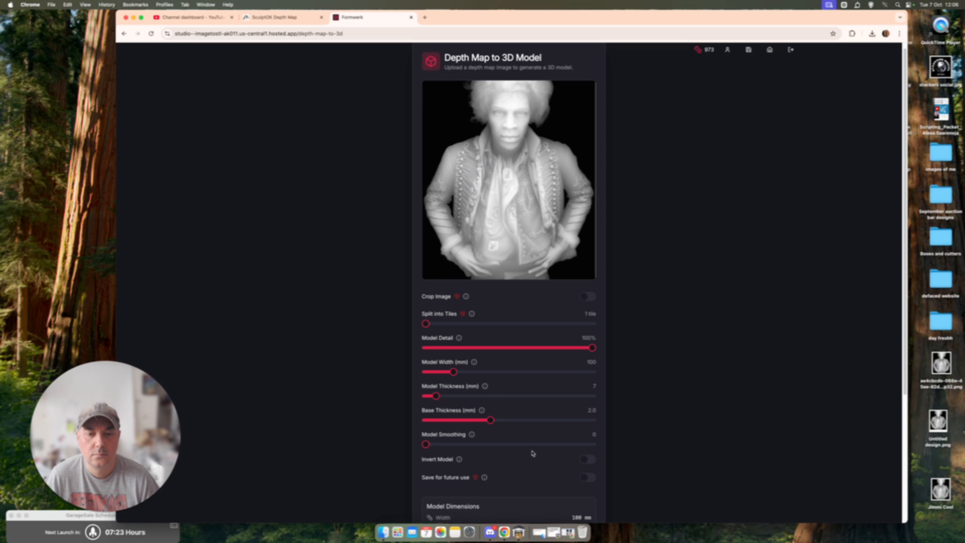
scroll(532, 456, down, 5)
scroll(532, 453, down, 4)
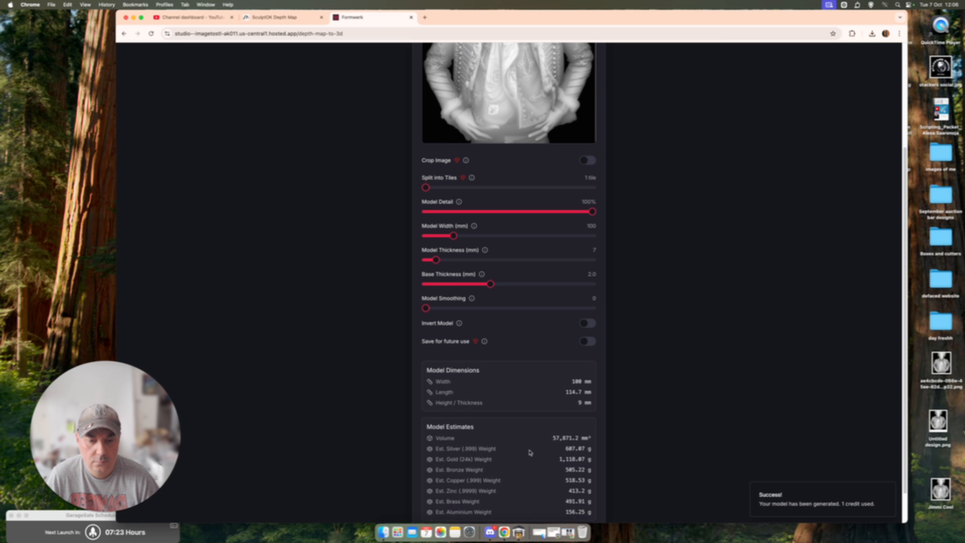
scroll(572, 454, down, 3)
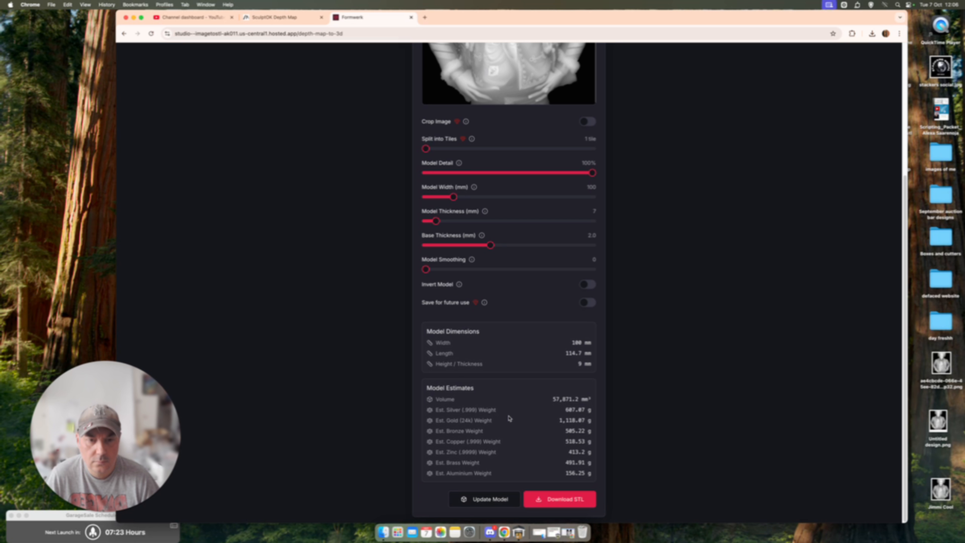
Step: Set the model width to 50 mm and the model thickness to 4 mm, and update the model
scroll(540, 414, up, 1)
scroll(567, 225, up, 8)
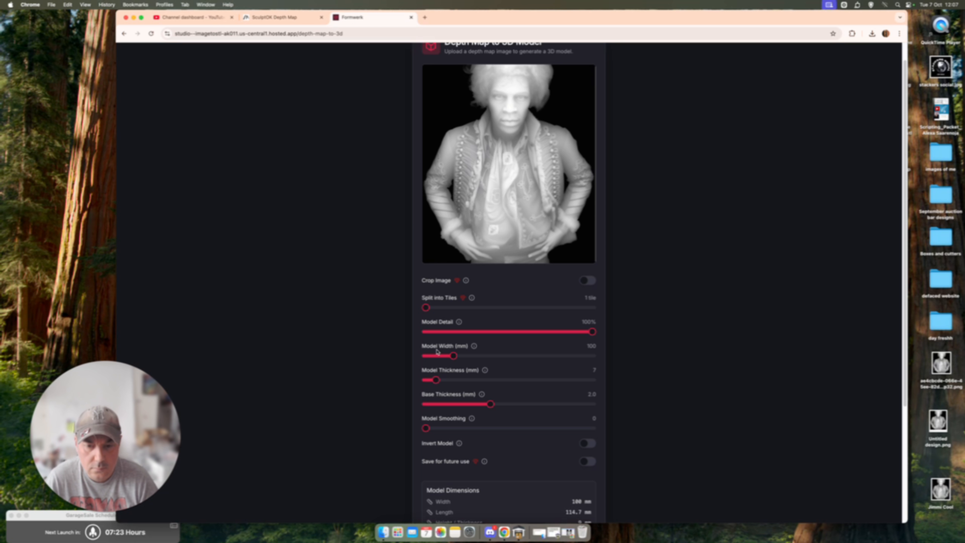
drag(447, 357, 441, 356)
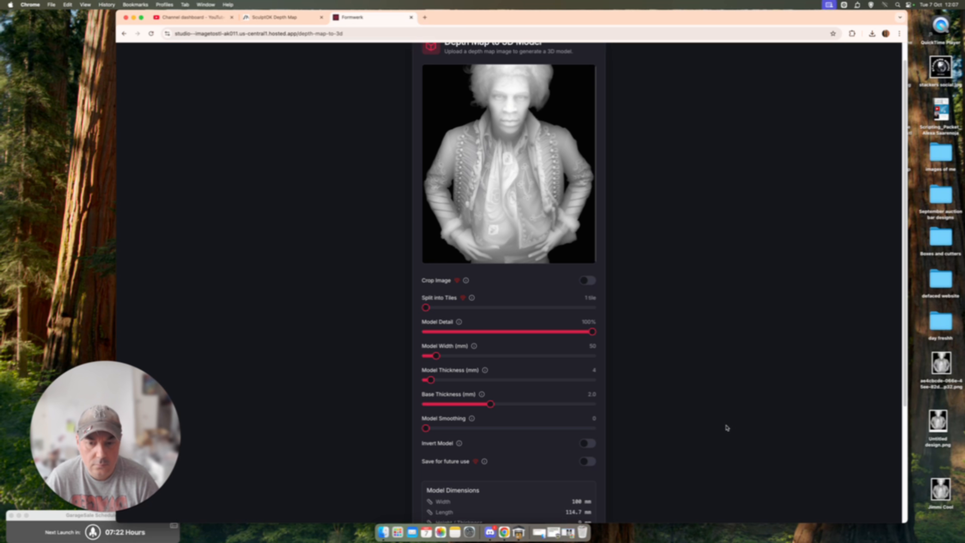
scroll(726, 426, down, 5)
scroll(726, 427, down, 2)
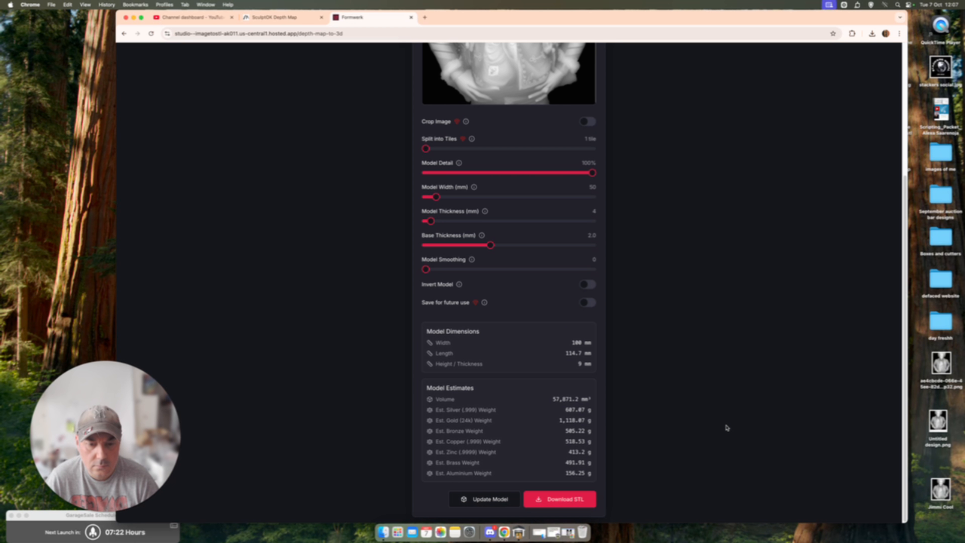
click(490, 499)
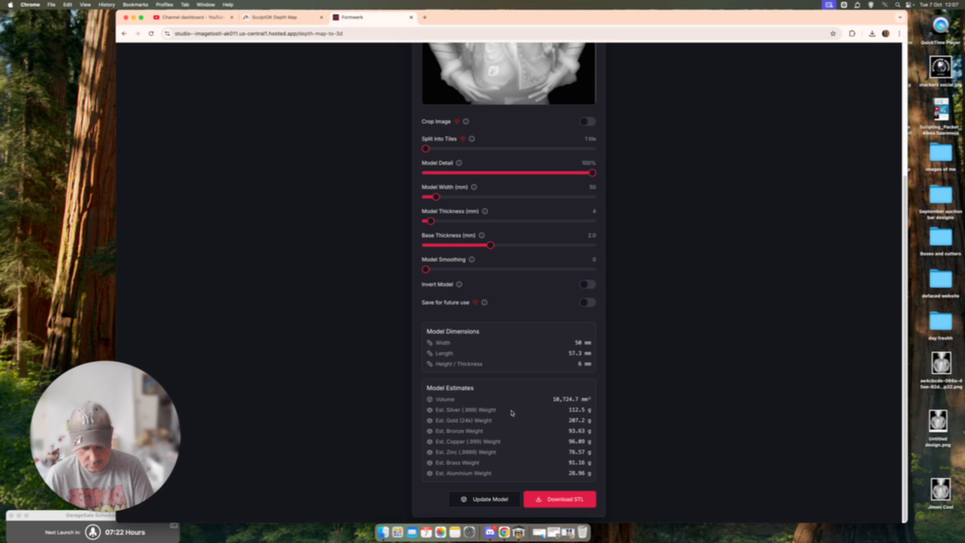
Step: Download the model as an STL and open Jimmi Cool.stl from the download history in UltiMaker Cura
scroll(723, 387, up, 5)
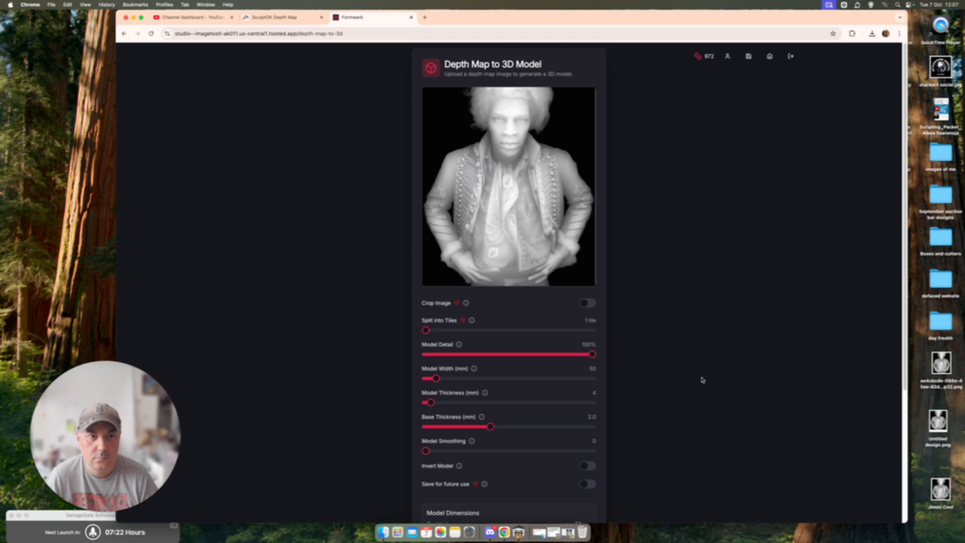
scroll(699, 373, down, 5)
click(564, 501)
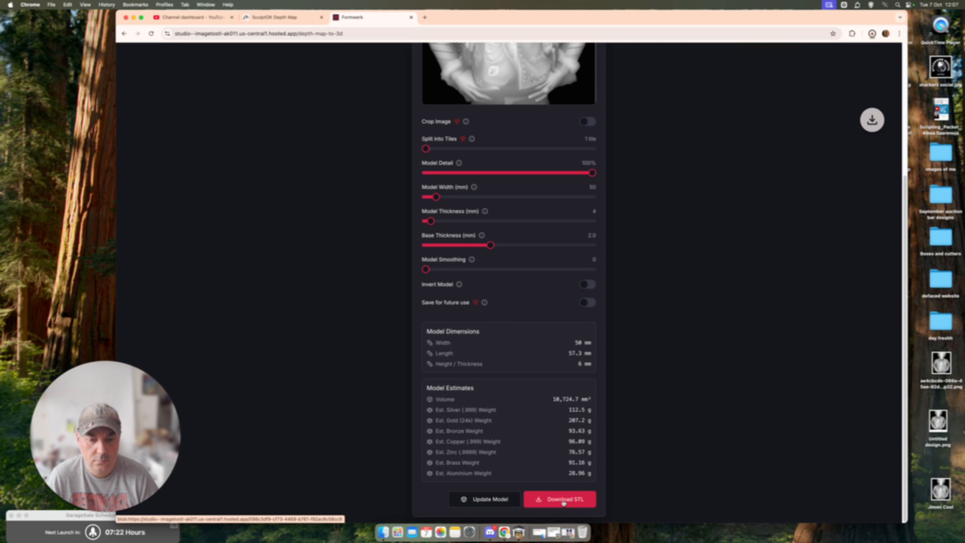
click(872, 34)
click(873, 34)
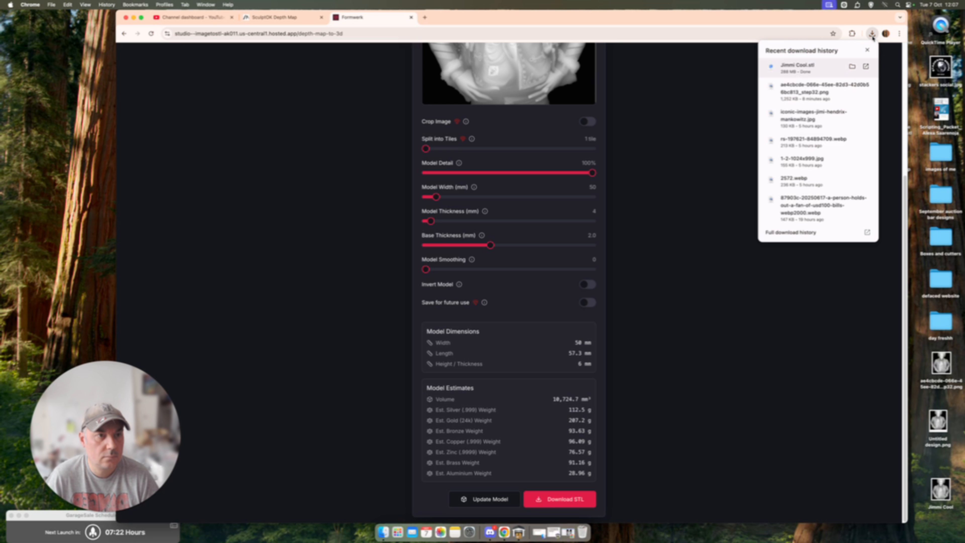
right_click(806, 73)
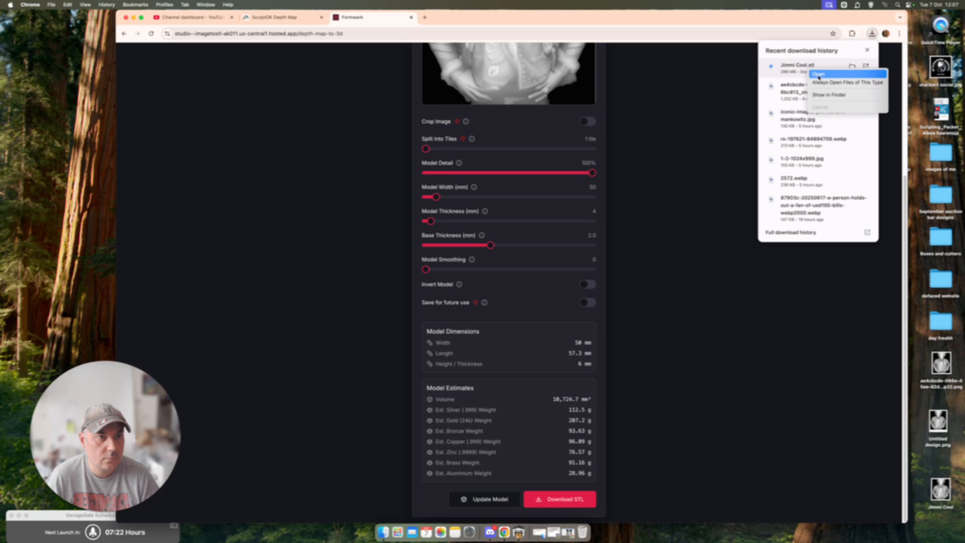
click(819, 75)
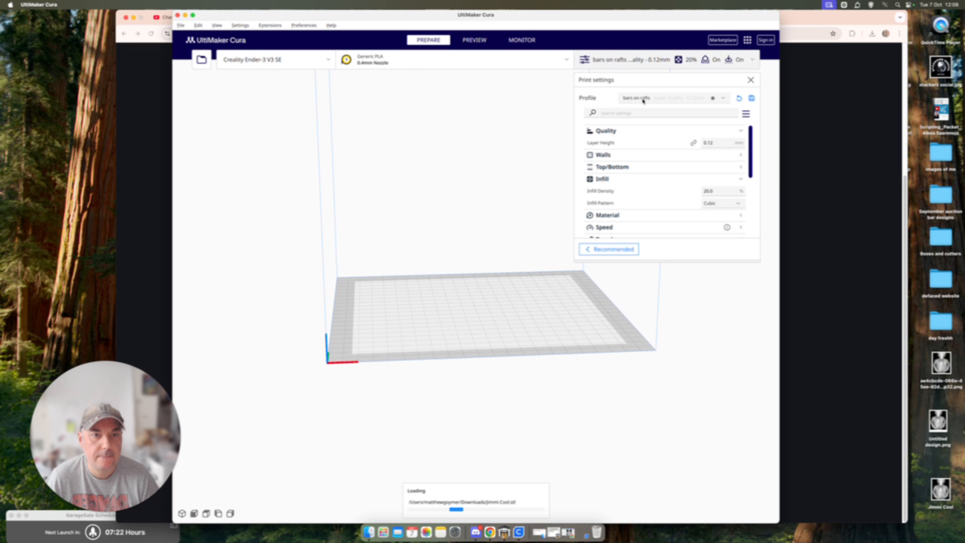
Step: Review the support and adhesion settings, widen the Cura window, and examine the relief on the build plate from a low angle
scroll(663, 203, down, 5)
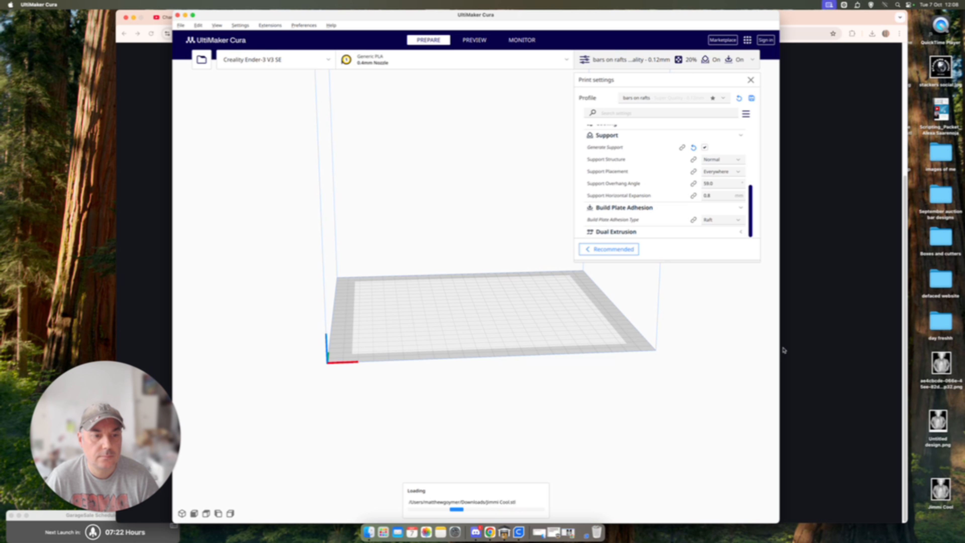
drag(778, 348, 850, 352)
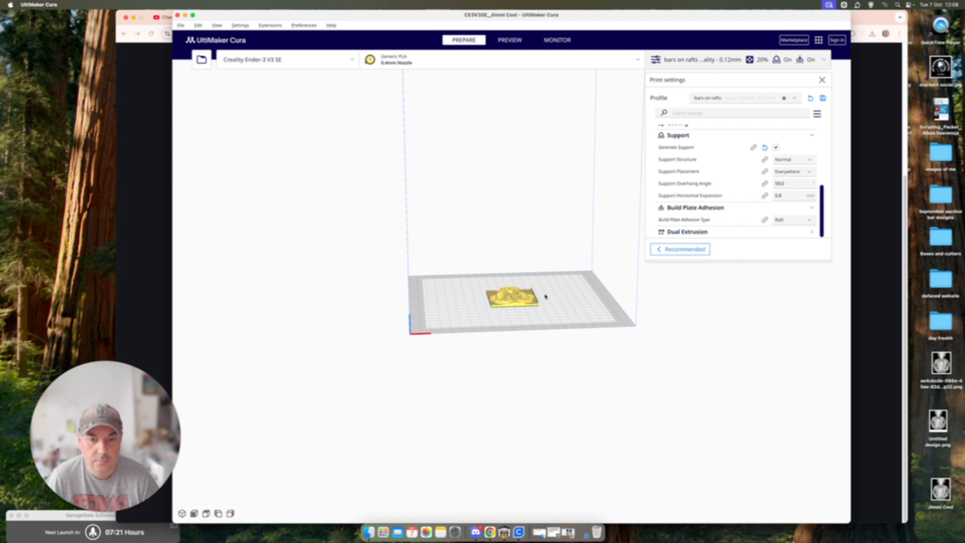
scroll(534, 321, up, 3)
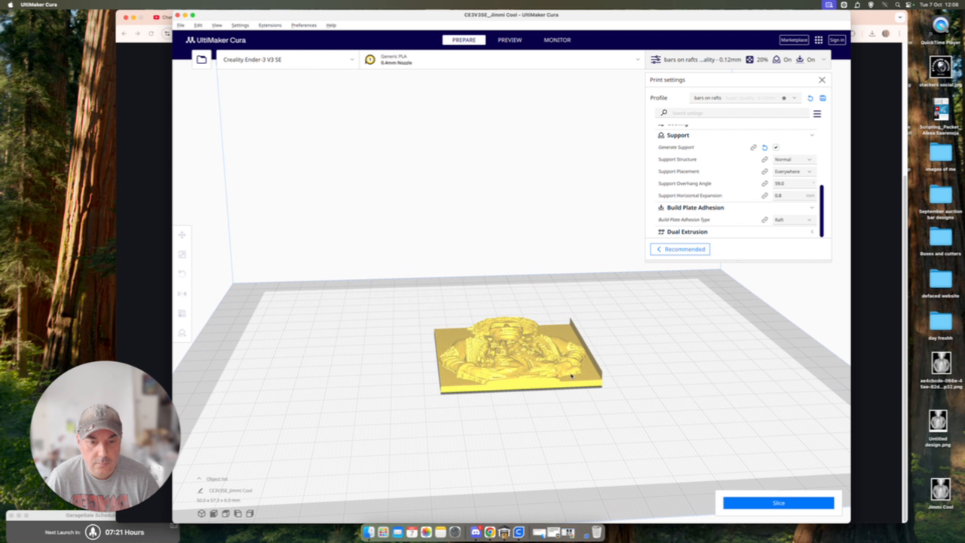
drag(571, 375, 565, 350)
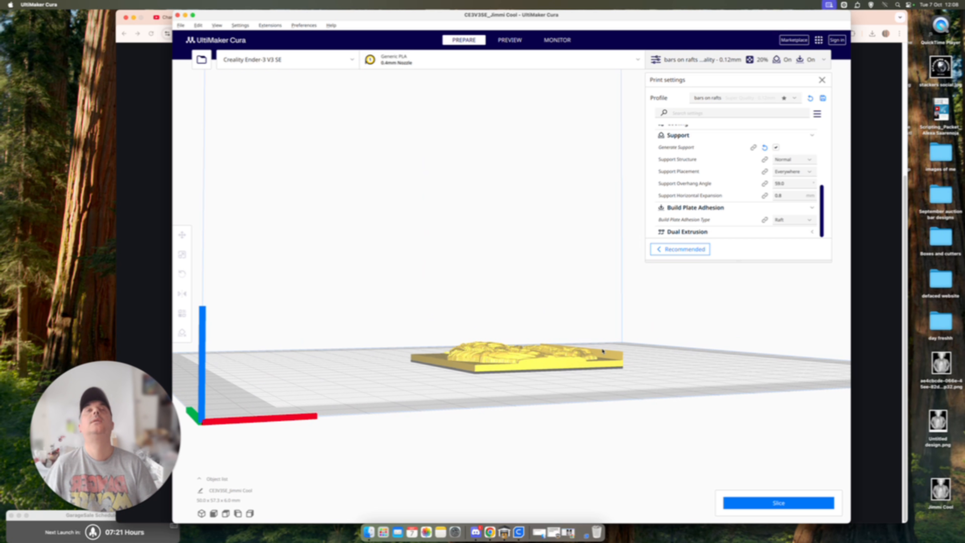
Step: Select the relief and rotate it from lying flat to standing upright on the build plate
drag(602, 351, 550, 393)
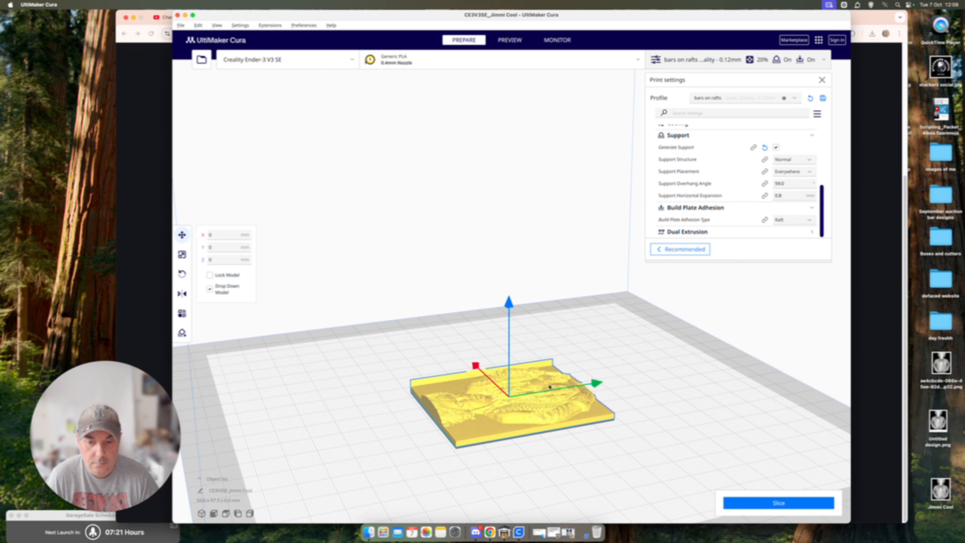
click(182, 273)
drag(525, 306, 543, 336)
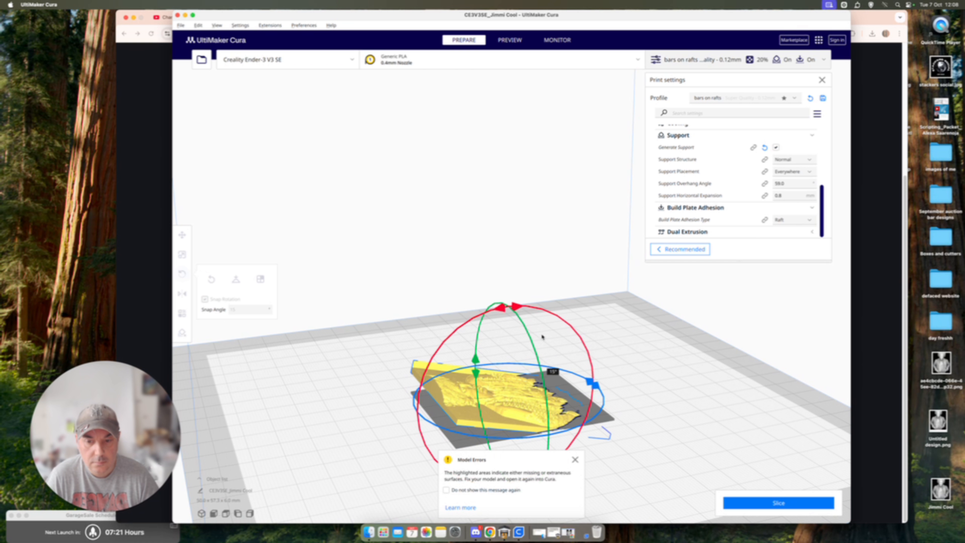
drag(544, 400, 545, 404)
click(639, 390)
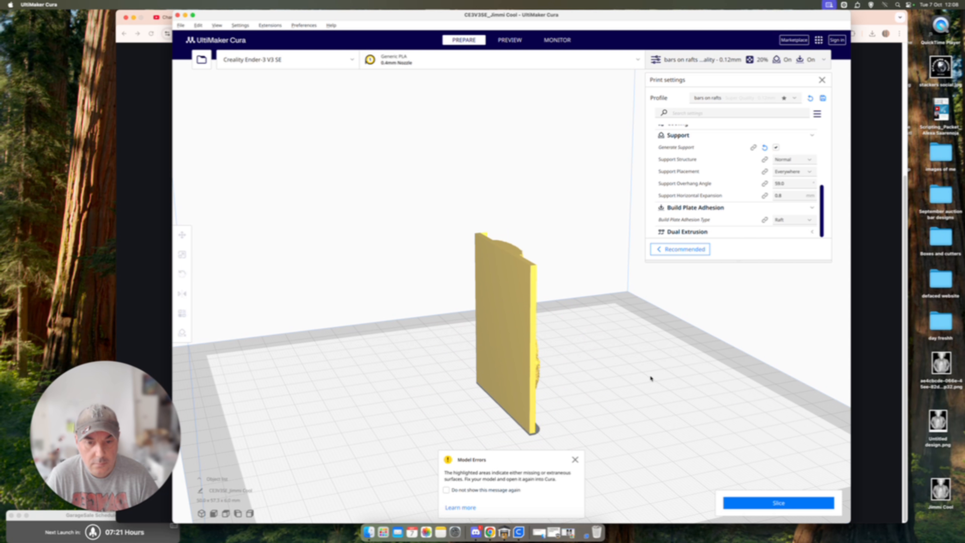
Step: Inspect the upright relief from the front and slice it with the current print settings
drag(651, 378, 438, 361)
scroll(438, 361, up, 5)
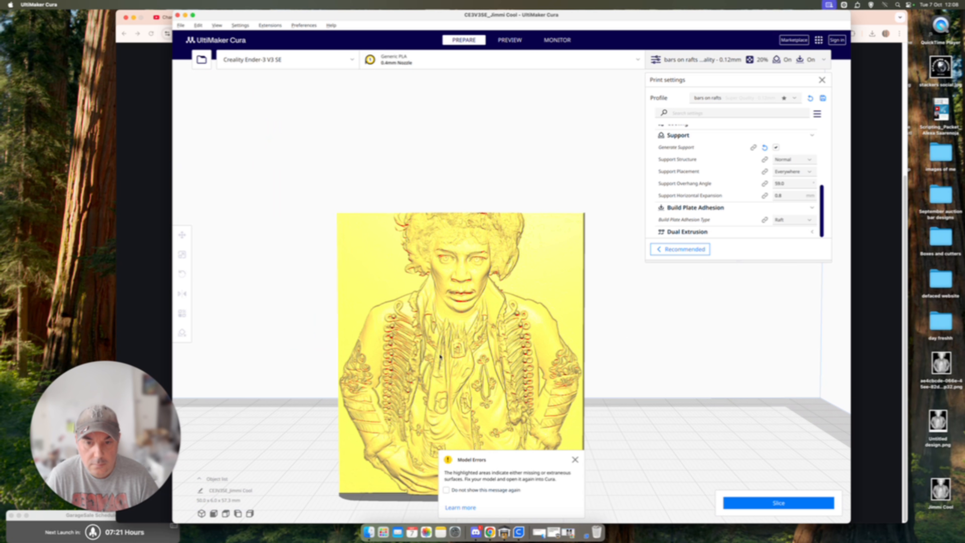
drag(645, 399, 691, 375)
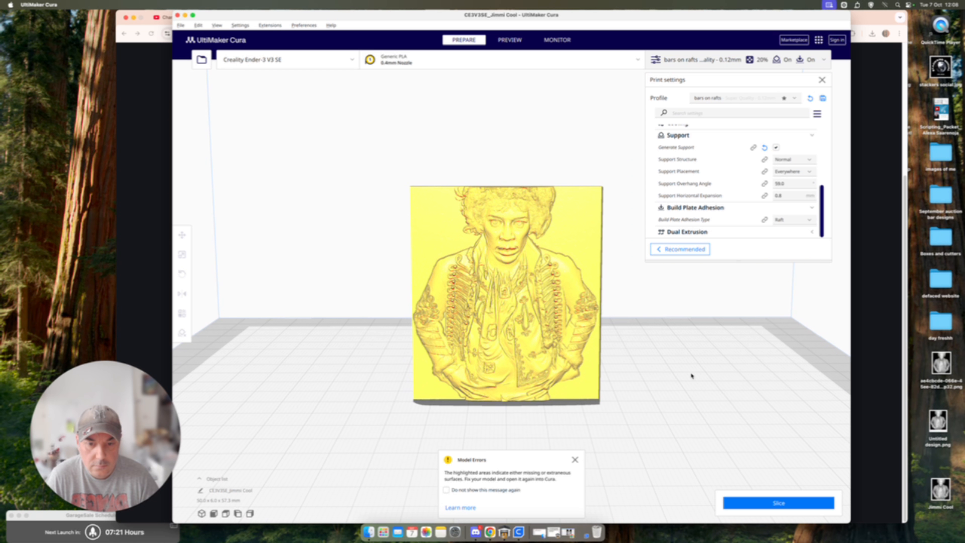
click(783, 505)
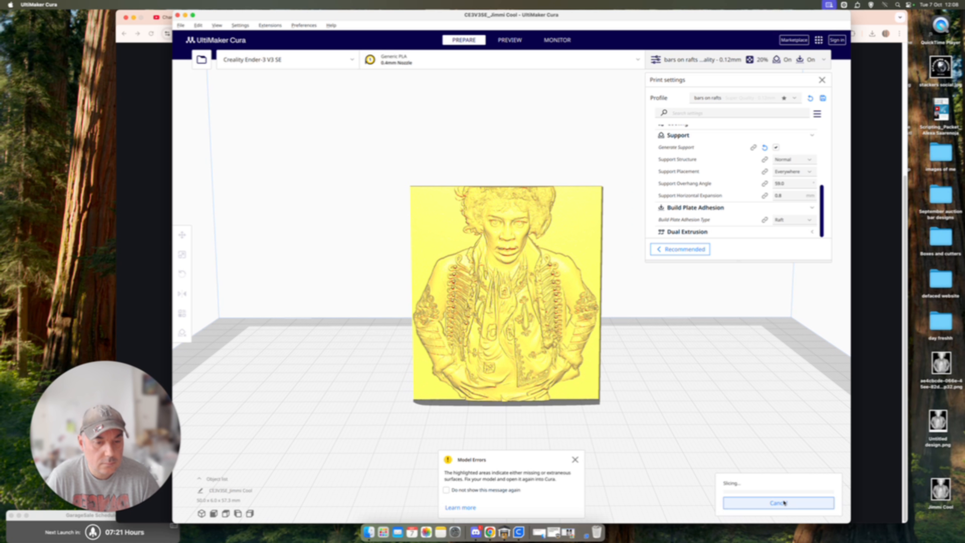